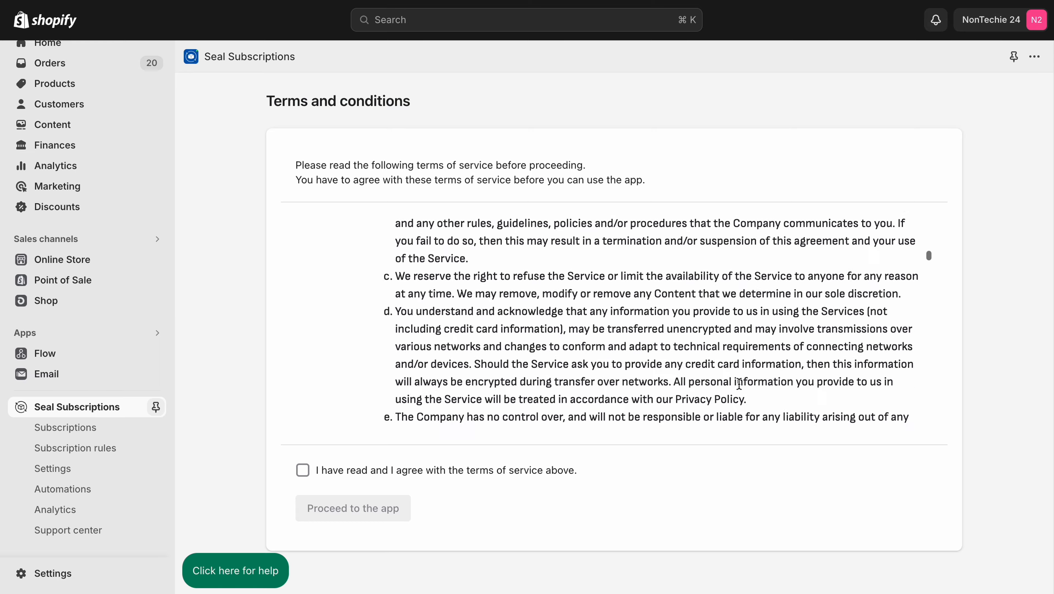
scroll(739, 383, "down", 20)
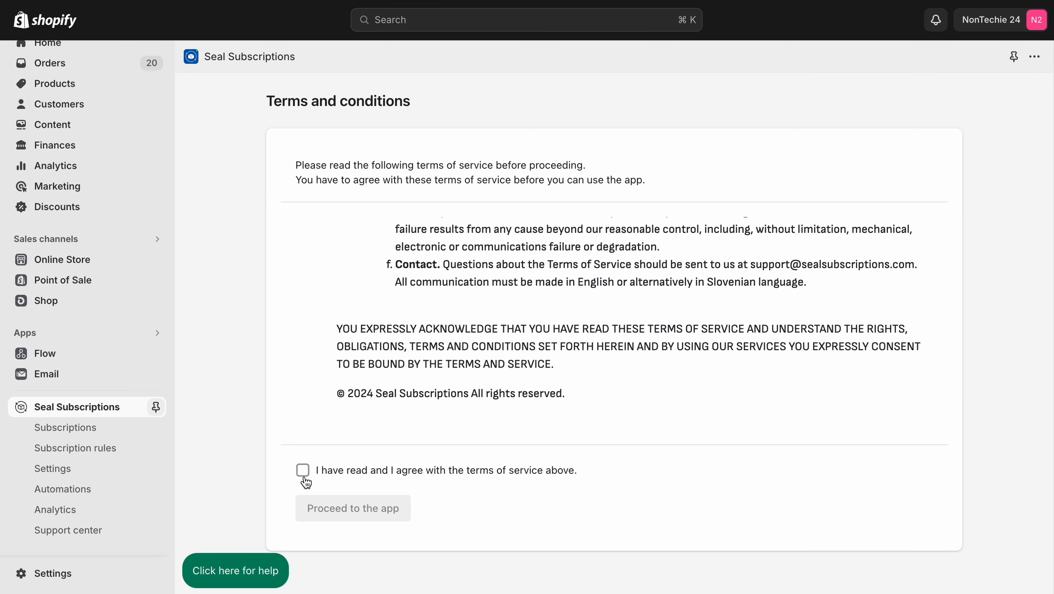
Step: Read through the terms of service, agree to them and proceed to the app
left_click(303, 470)
left_click(345, 510)
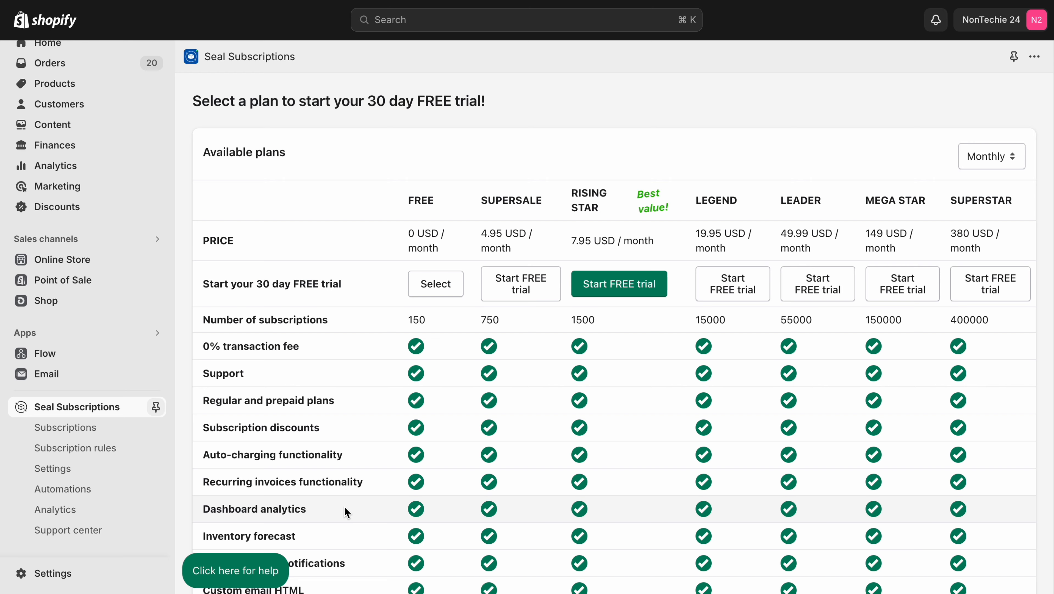
Step: Compare the available monthly plans, select the FREE plan and dismiss the welcome instructions
scroll(345, 511, "down", 20)
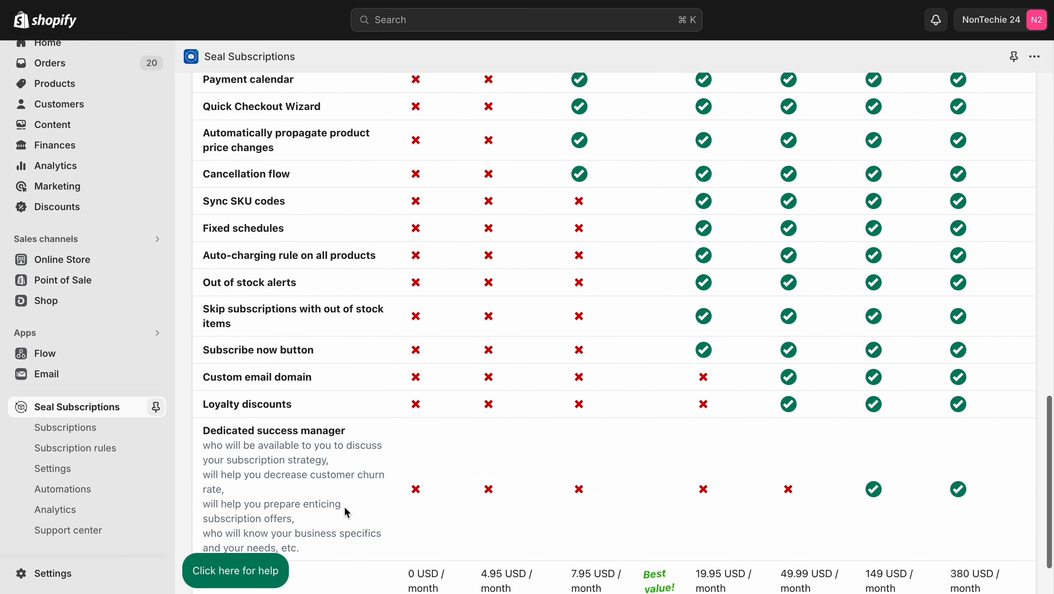
scroll(347, 513, "down", 2)
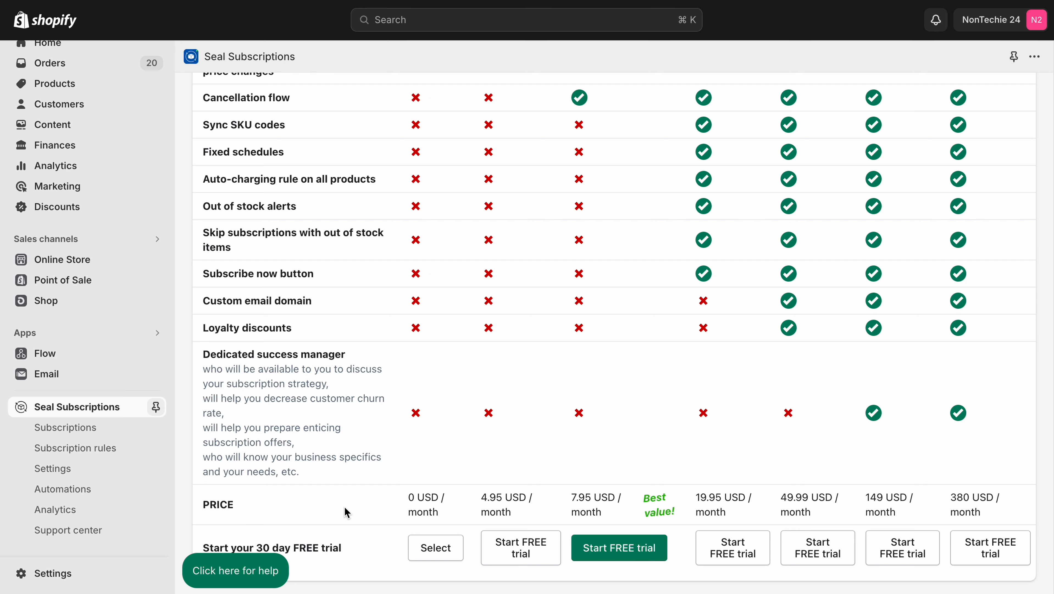
scroll(347, 512, "up", 20)
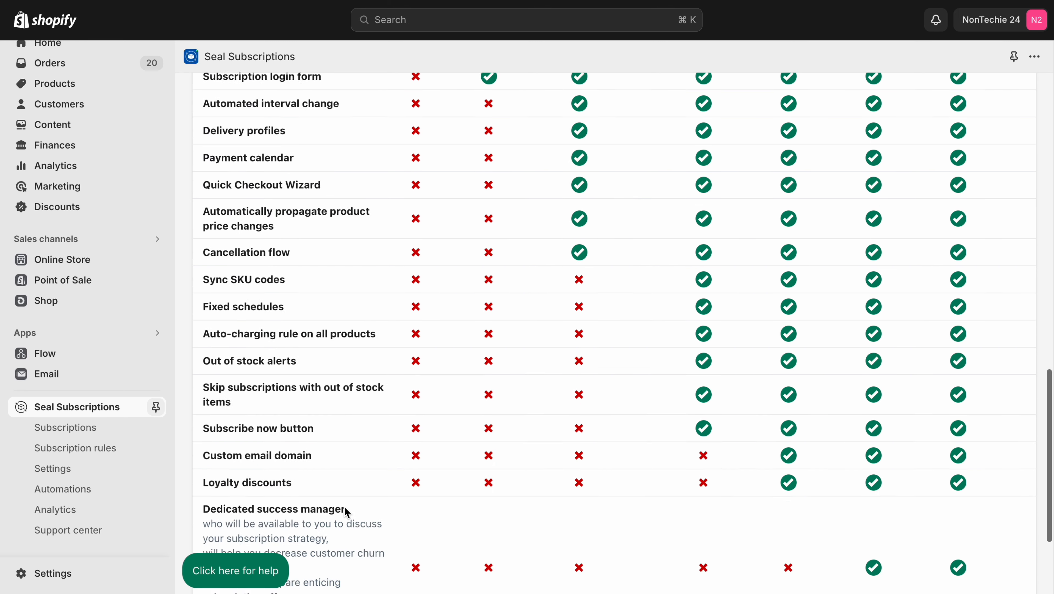
scroll(345, 512, "up", 1)
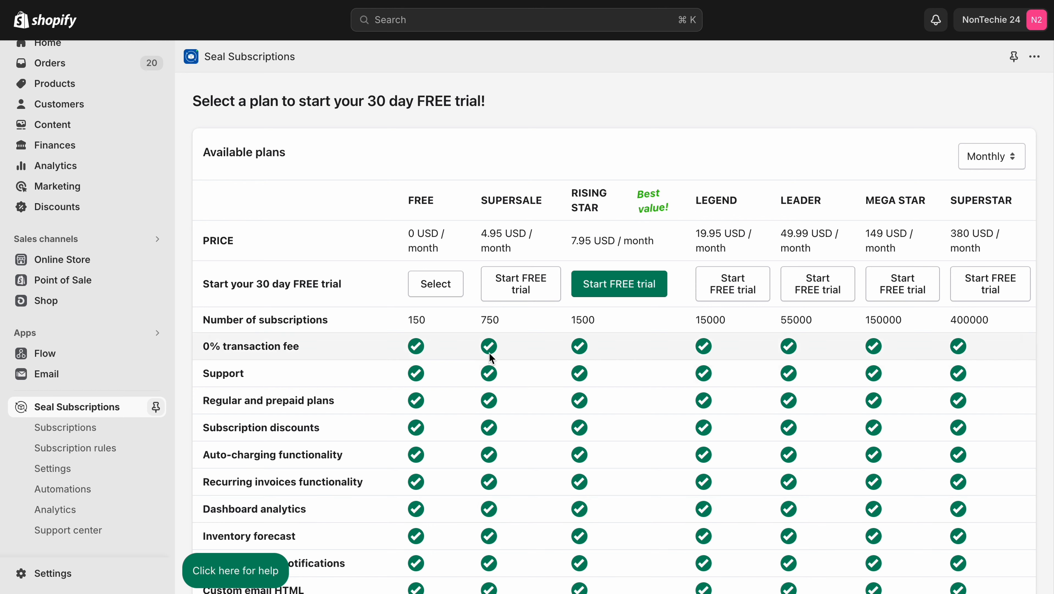
left_click(428, 288)
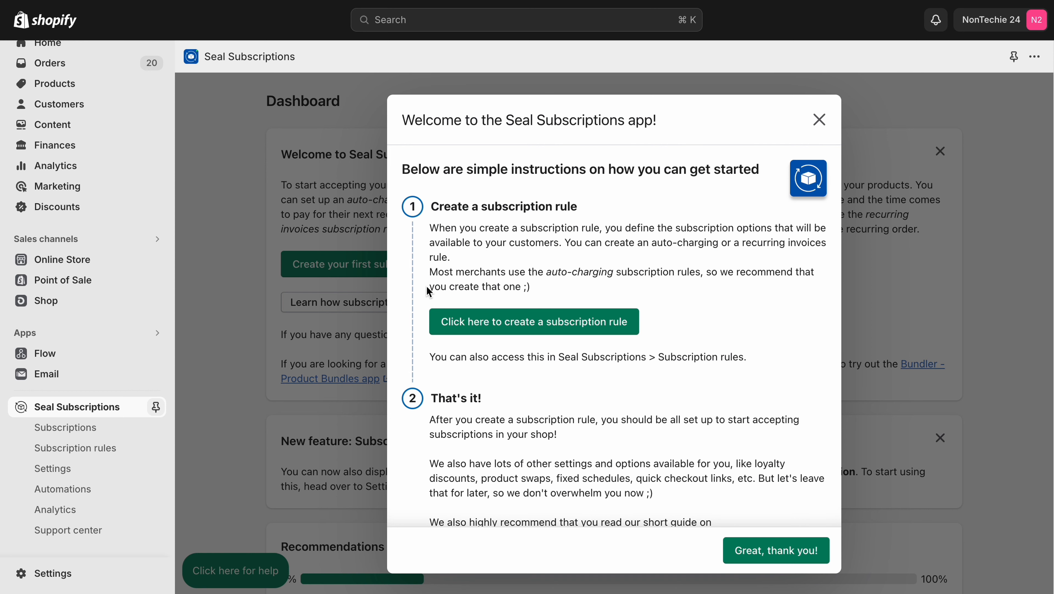
scroll(428, 291, "down", 10)
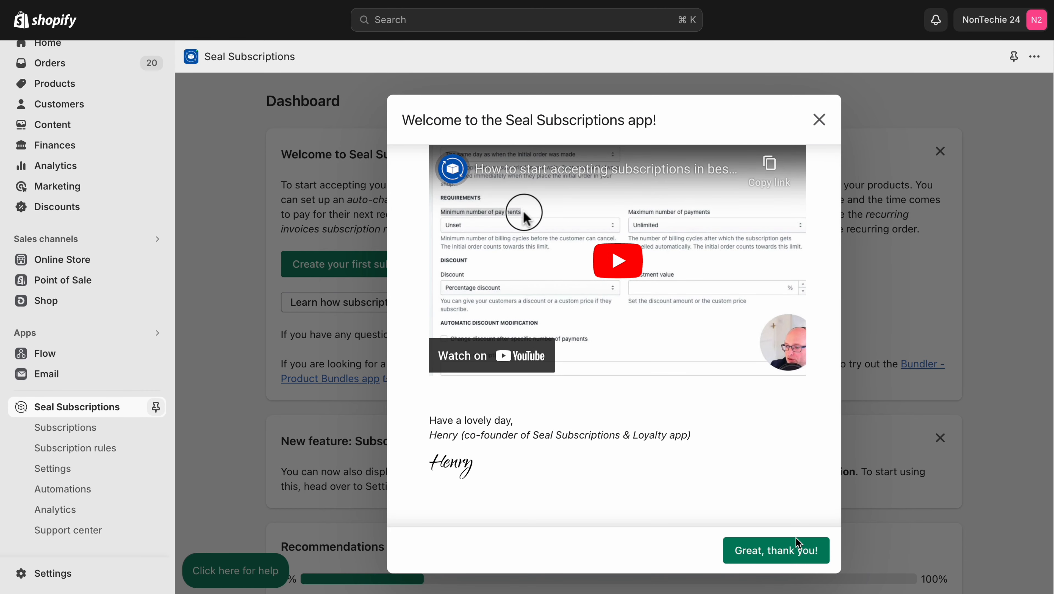
left_click(794, 553)
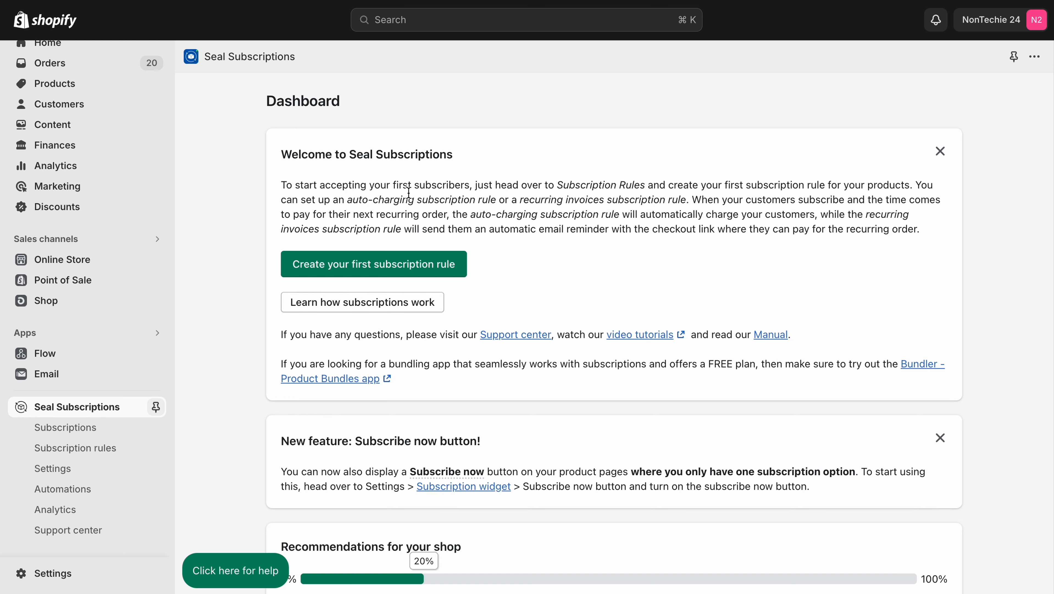
Step: Examine the dashboard's welcome information, the Subscribe now button announcement and the recommendations for the shop
scroll(409, 191, "down", 5)
scroll(409, 192, "down", 6)
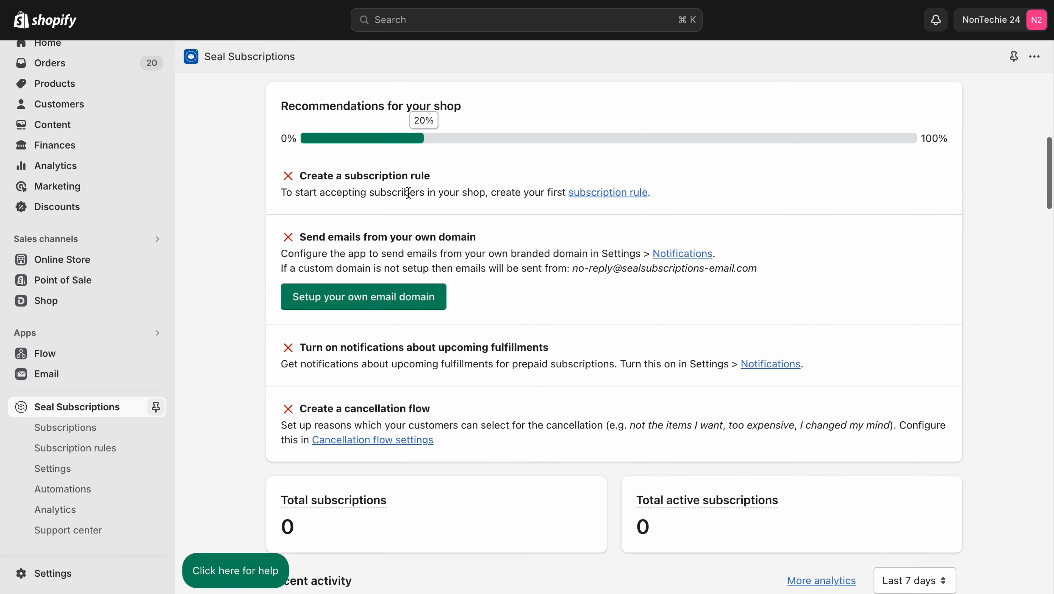
scroll(409, 193, "up", 10)
scroll(409, 193, "down", 3)
scroll(409, 193, "up", 3)
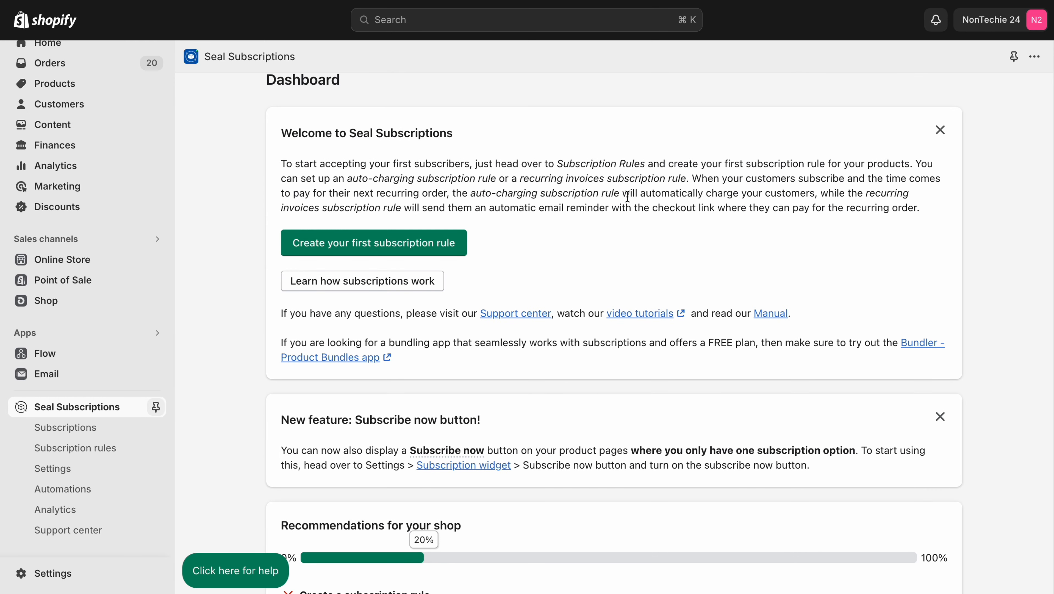
scroll(630, 202, "down", 5)
scroll(630, 201, "down", 1)
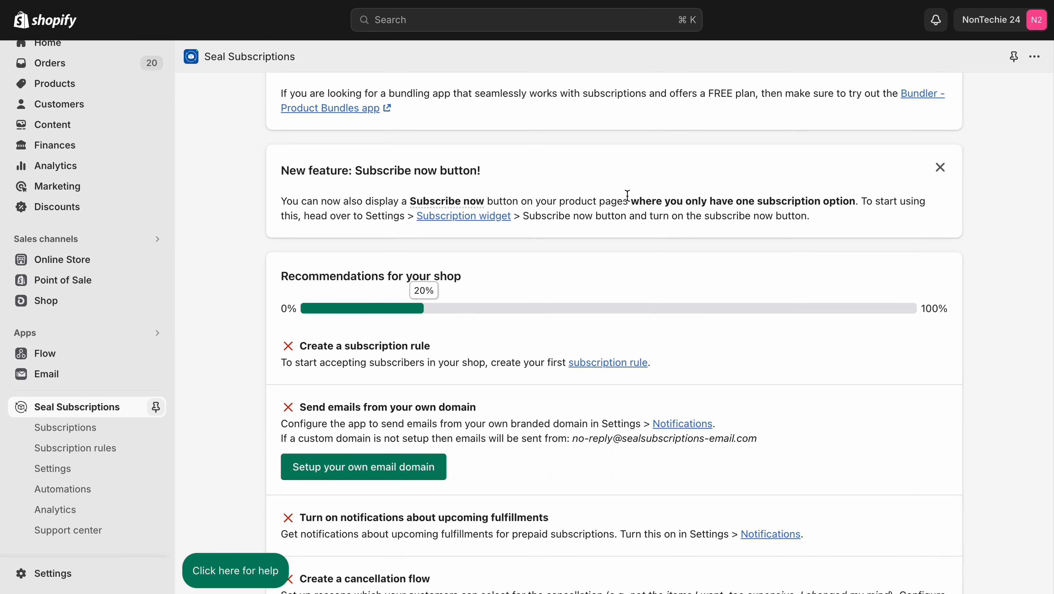
scroll(630, 201, "down", 2)
scroll(630, 201, "down", 1)
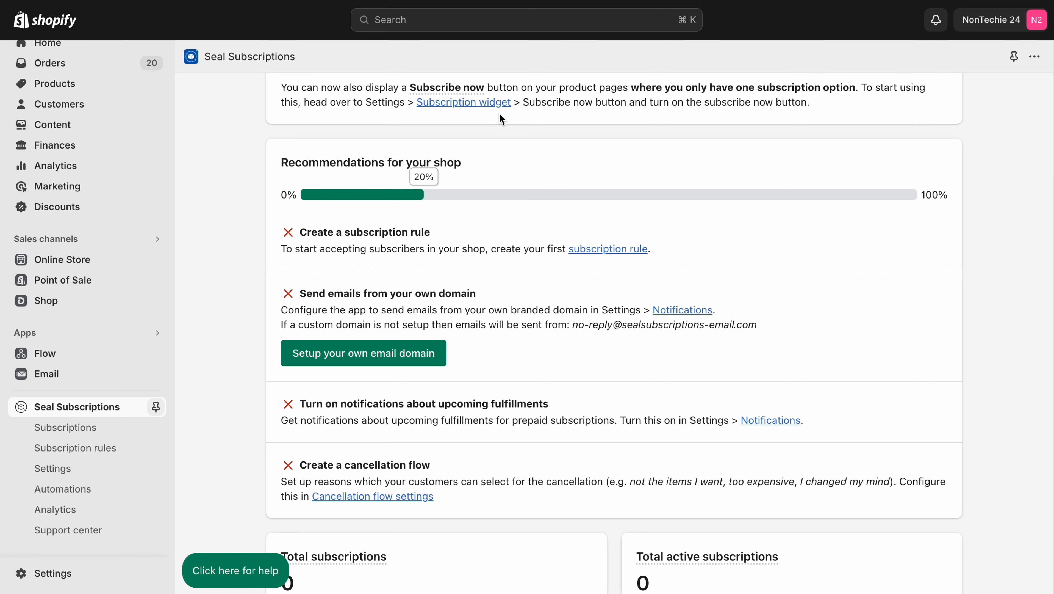
scroll(499, 112, "down", 2)
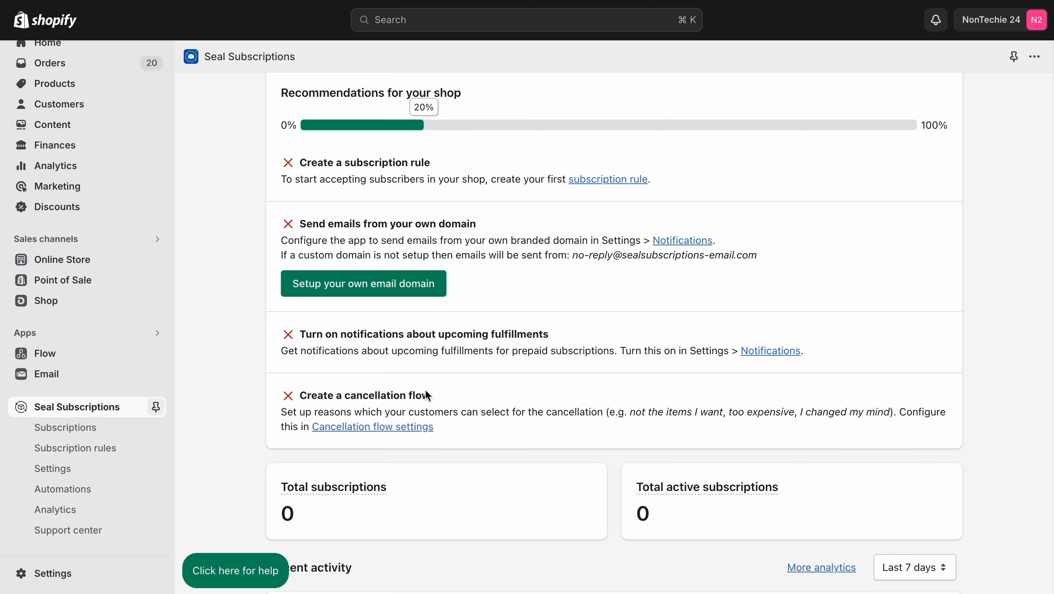
Step: Review the dashboard's subscription totals, recent activity charts, upcoming potential revenue, payment calendar and recommended apps
scroll(395, 364, "down", 8)
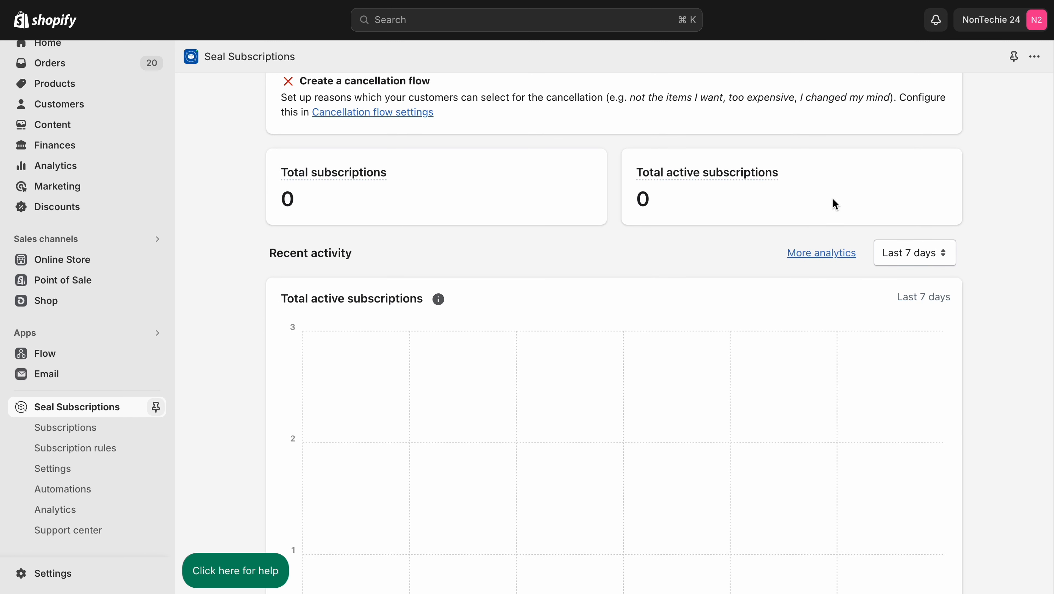
scroll(833, 199, "down", 5)
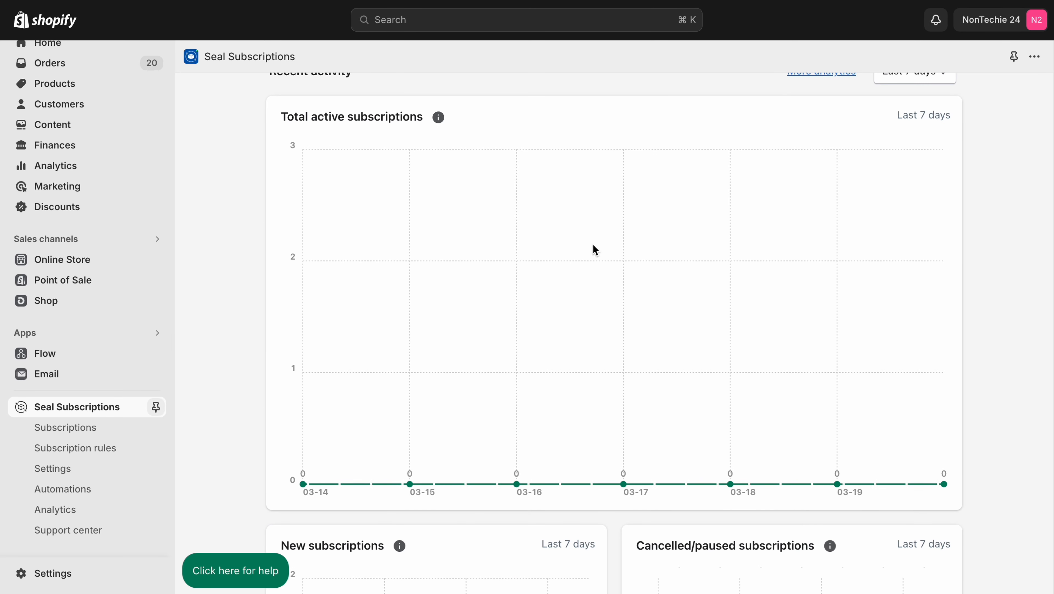
scroll(593, 245, "down", 12)
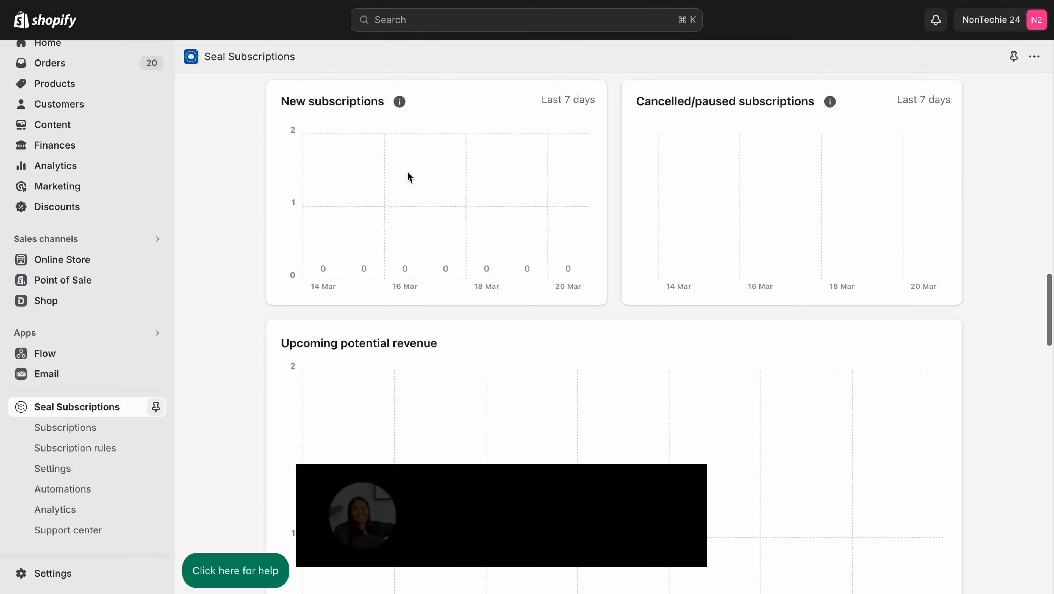
scroll(750, 232, "down", 5)
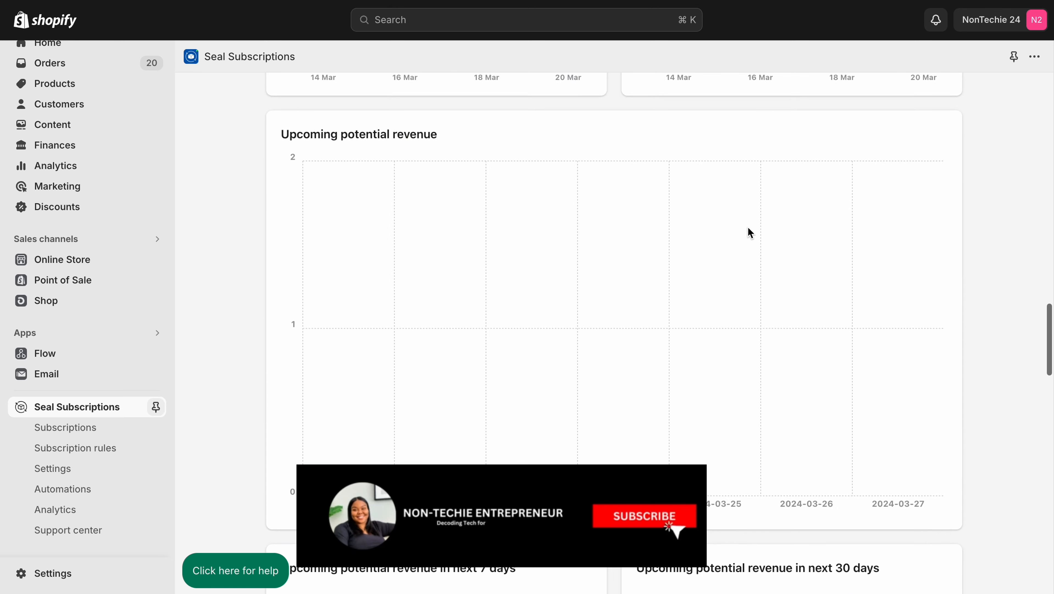
scroll(750, 232, "down", 13)
scroll(751, 233, "up", 5)
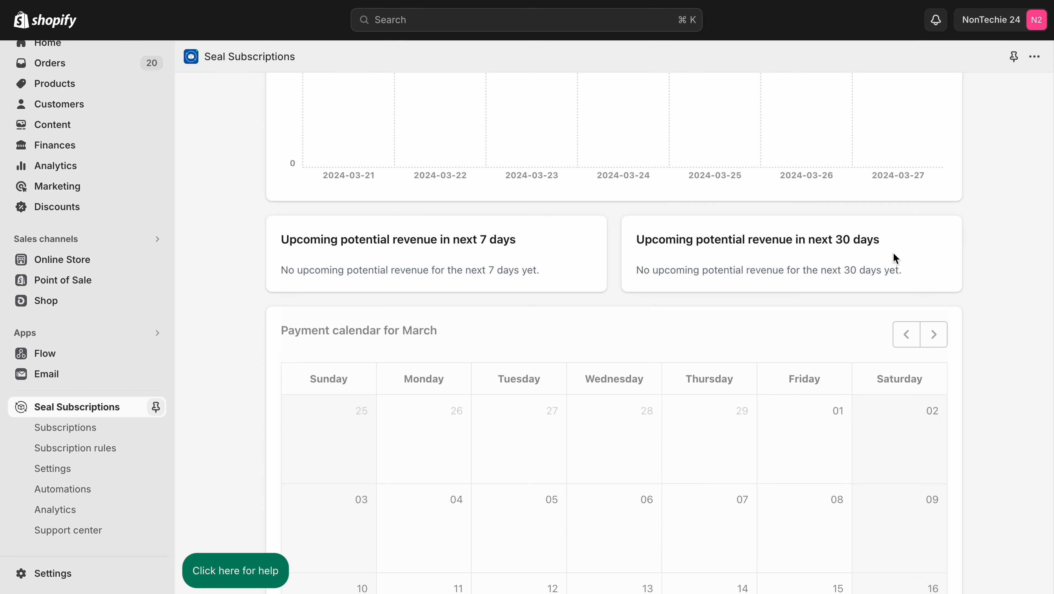
scroll(892, 252, "down", 16)
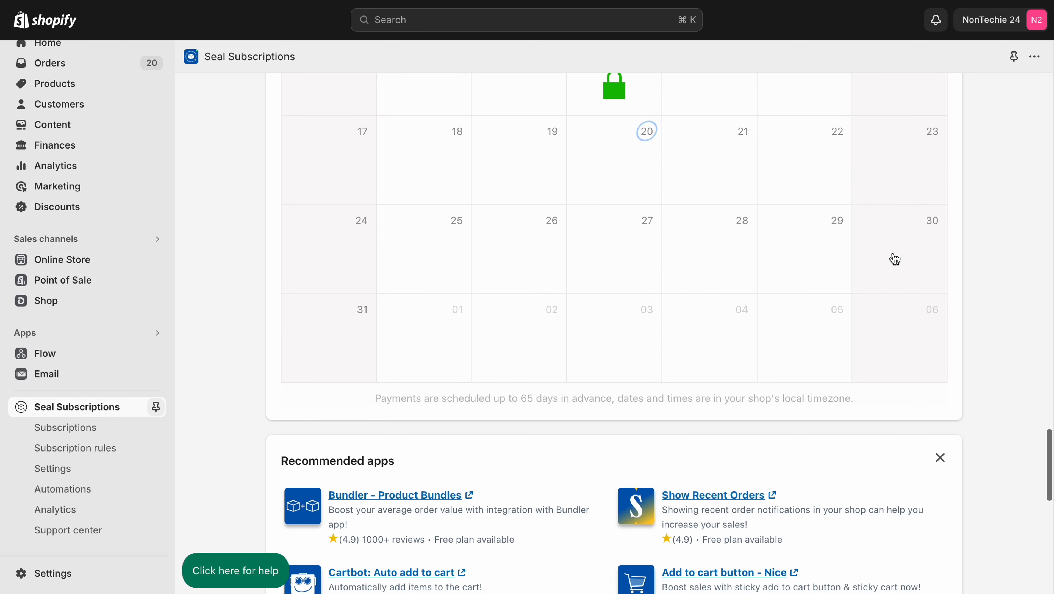
scroll(895, 258, "down", 4)
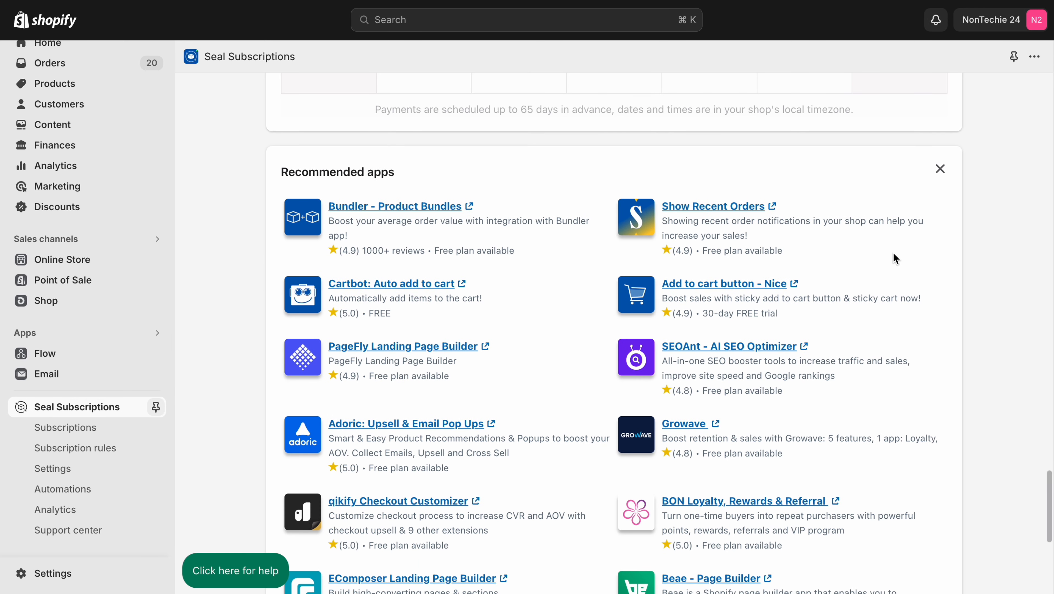
scroll(895, 258, "down", 2)
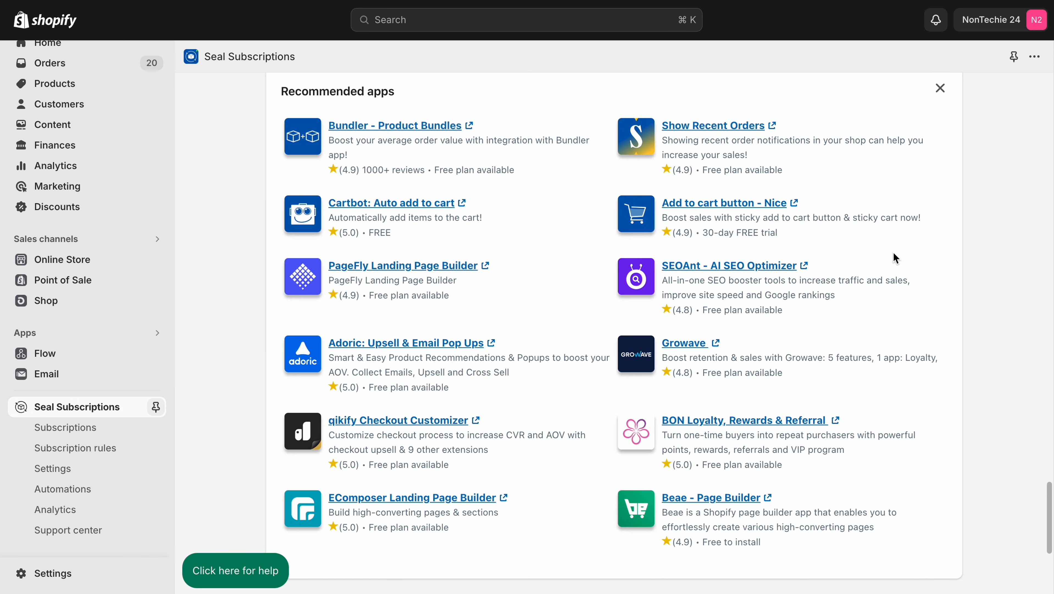
scroll(894, 253, "down", 3)
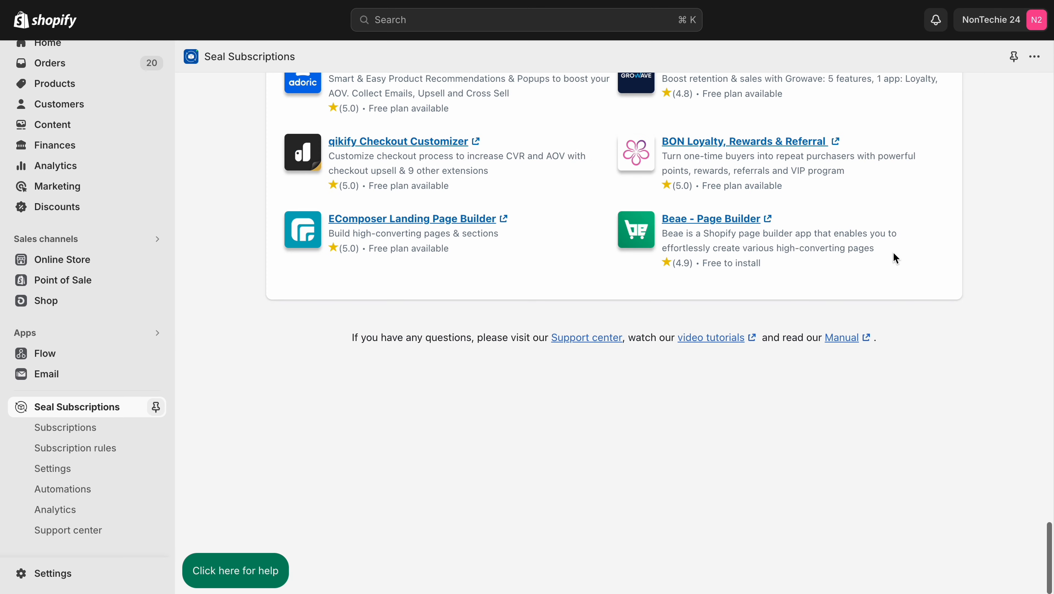
scroll(893, 254, "up", 20)
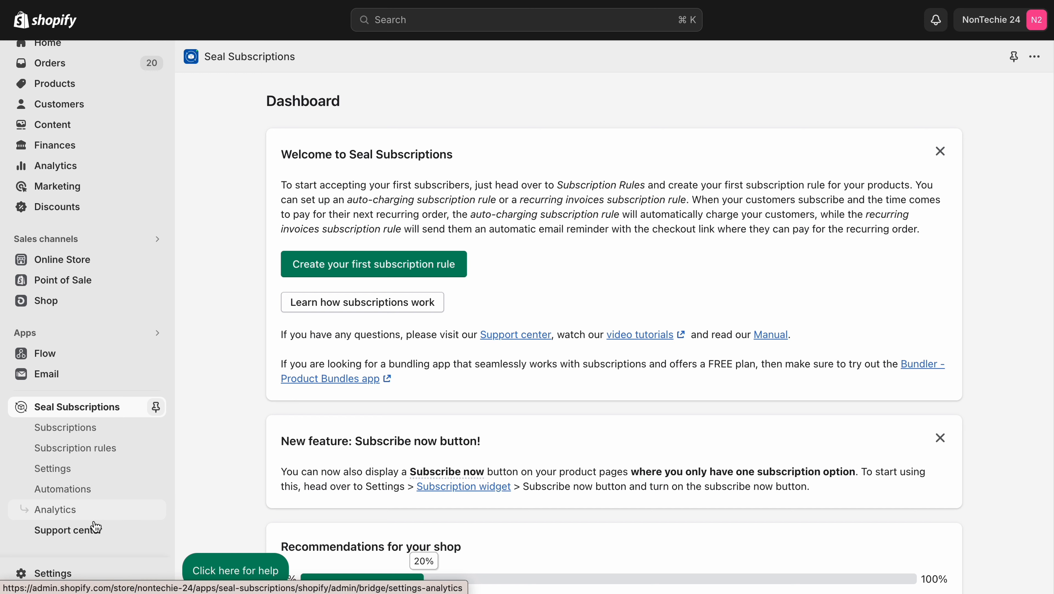
Step: Go to the subscription rules from the dashboard and enable the widgets in the shop, closing the tutorial video
left_click(314, 269)
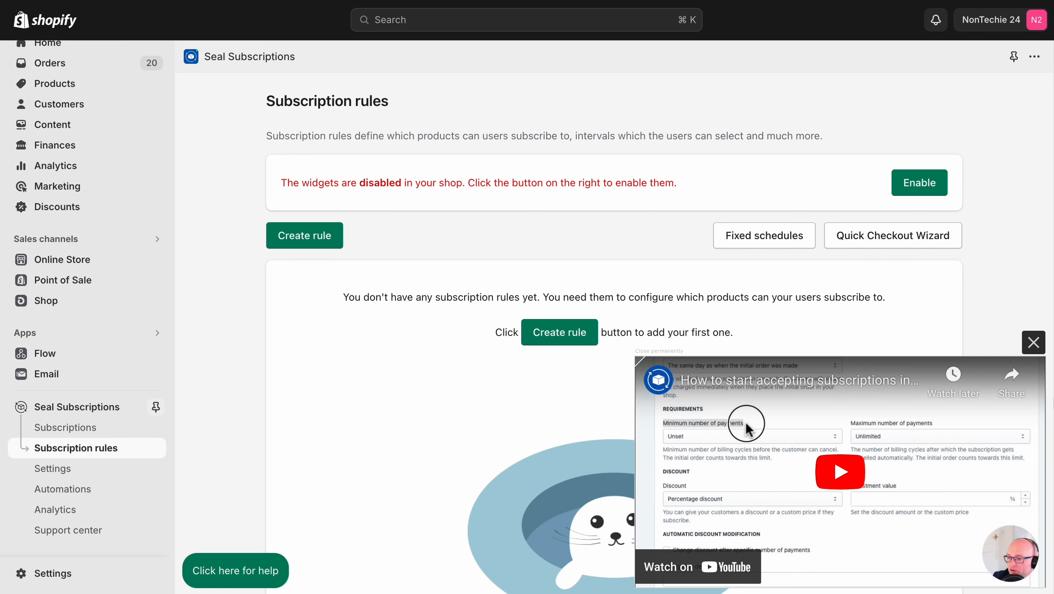
left_click(1034, 343)
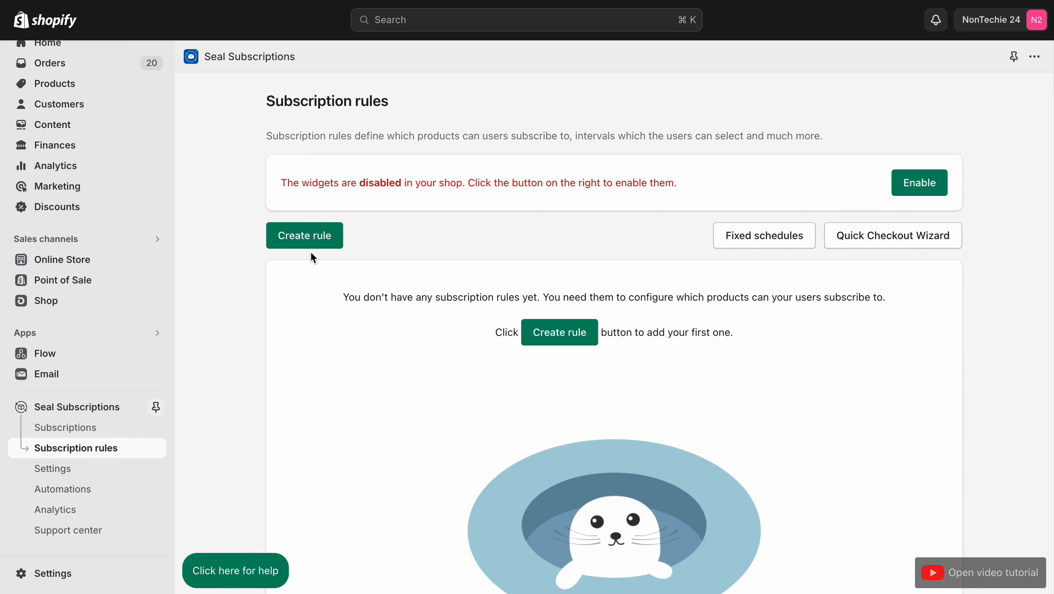
left_click(931, 179)
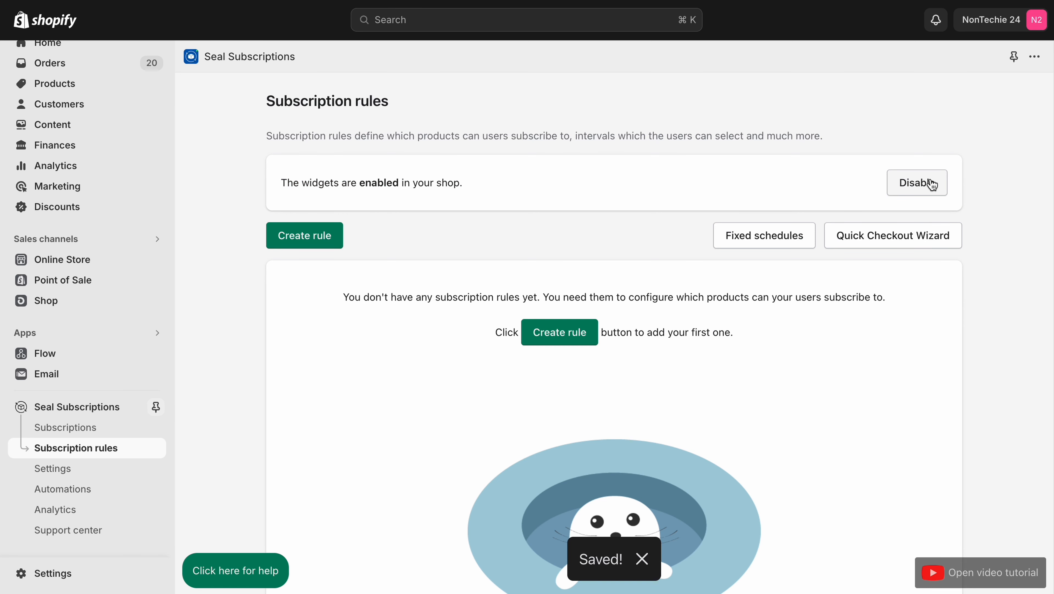
Step: Start a new auto-charging subscription rule and dismiss the notice about supported payment gateways
scroll(932, 184, "down", 3)
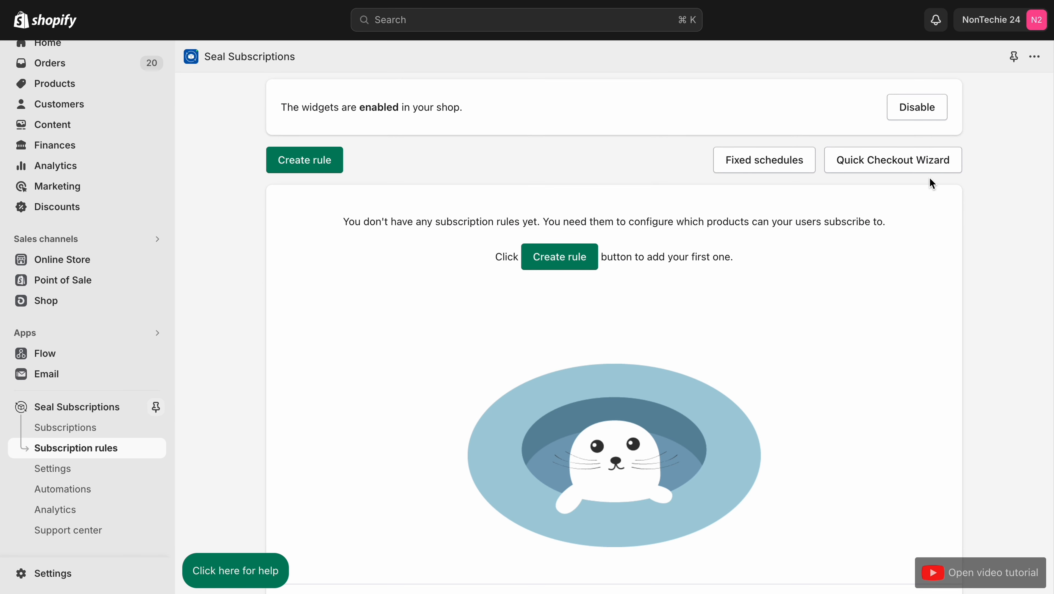
left_click(300, 159)
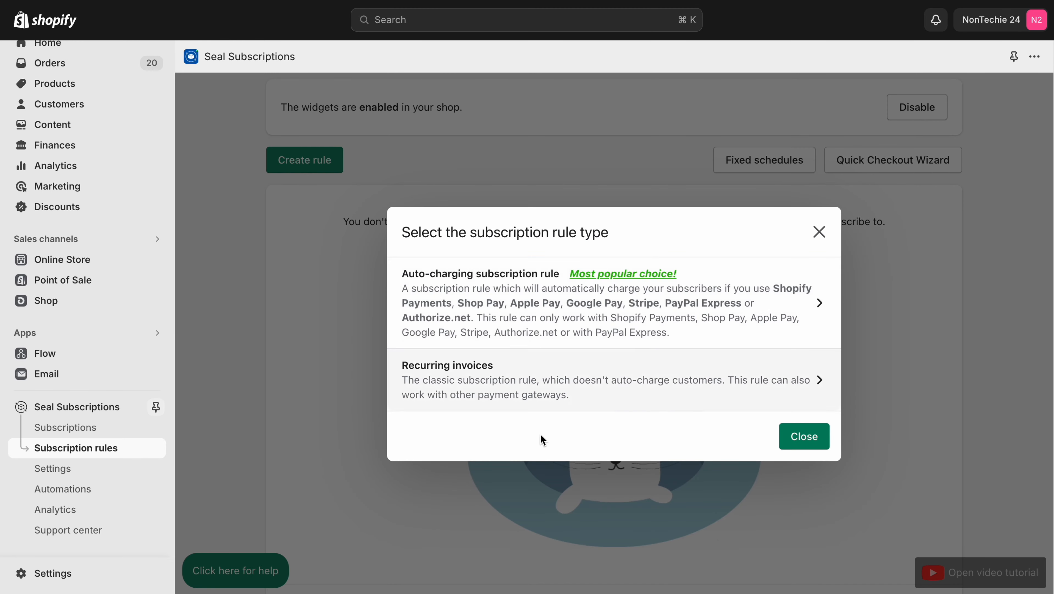
left_click(802, 313)
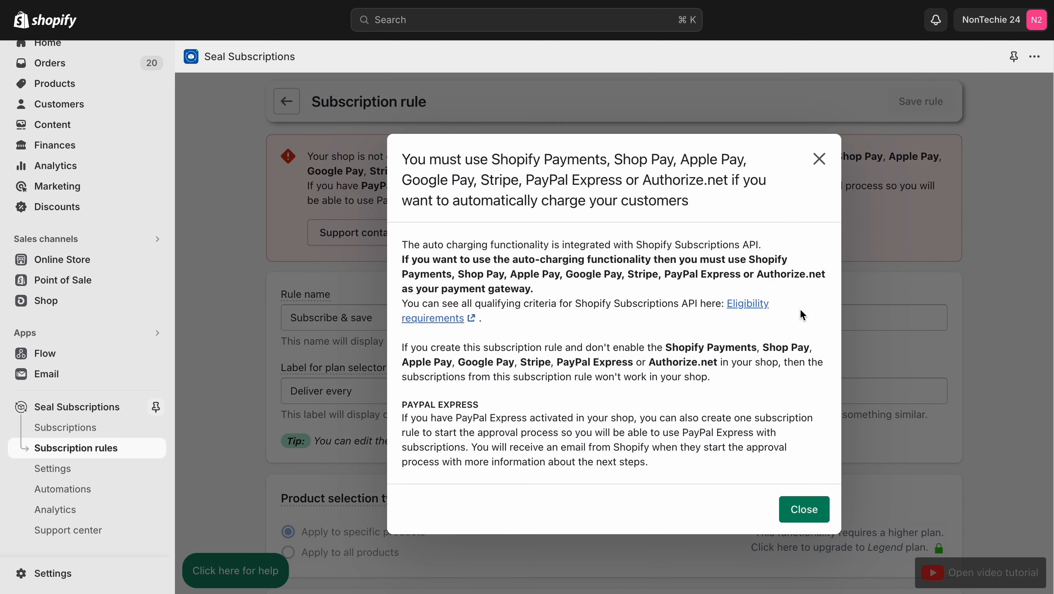
scroll(802, 315, "down", 2)
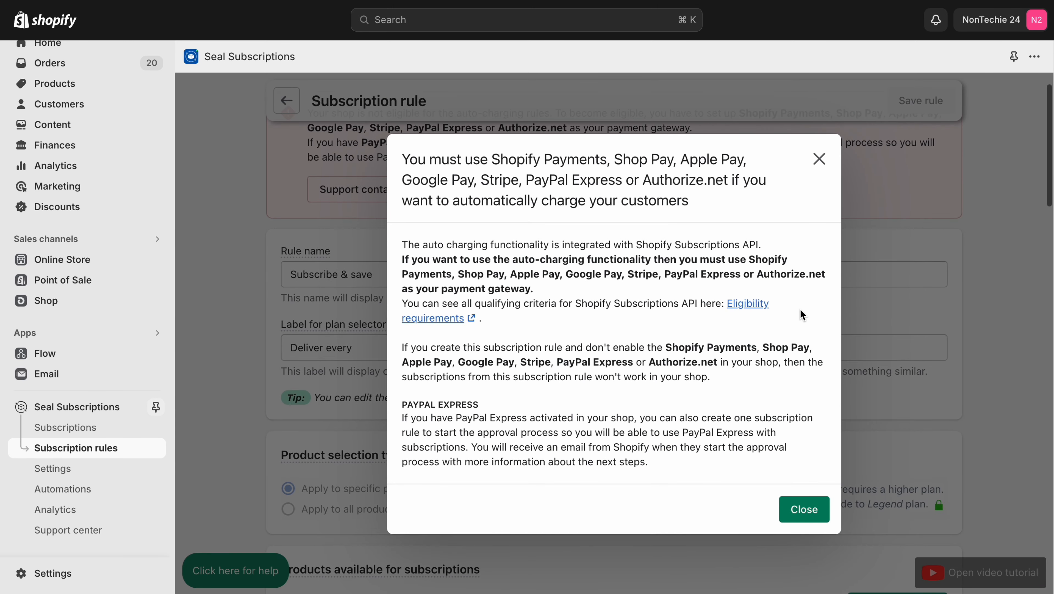
left_click(804, 508)
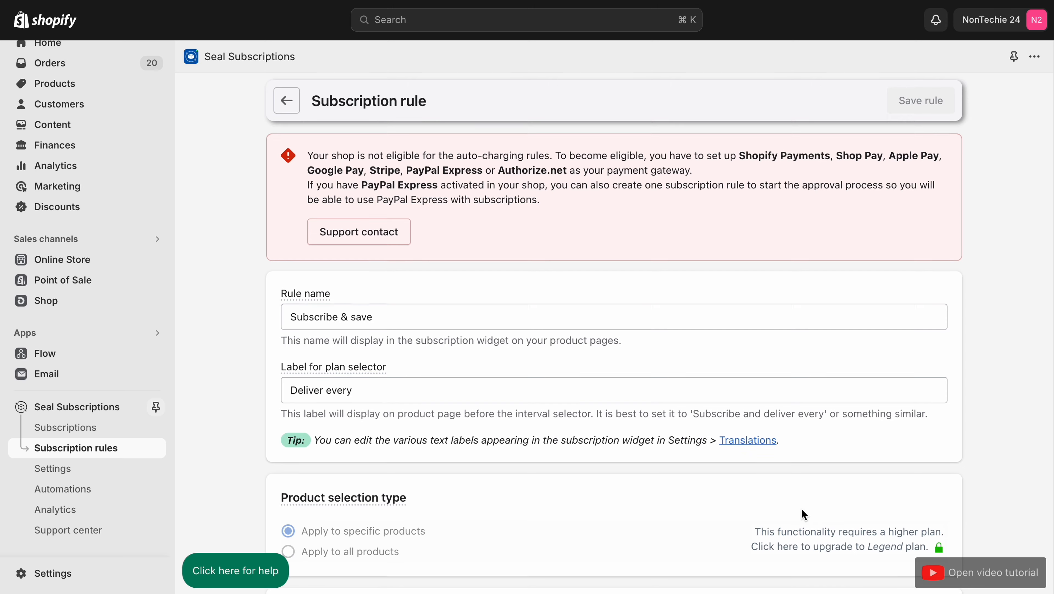
Step: Review the new rule's settings, focusing on the Rule name and Label for plan selector fields
scroll(802, 508, "down", 5)
scroll(512, 252, "up", 2)
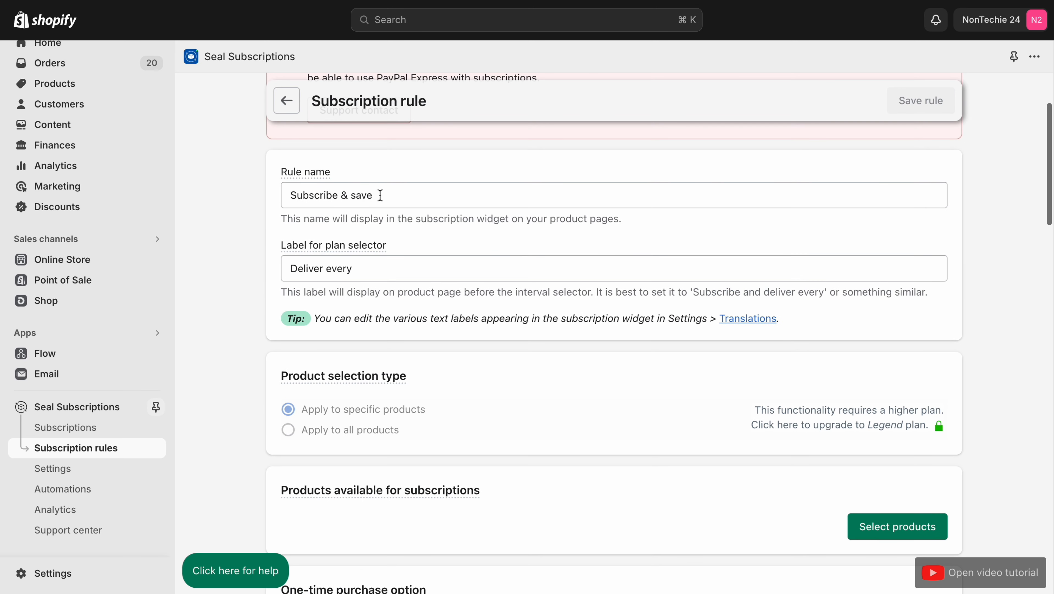
left_click(391, 196)
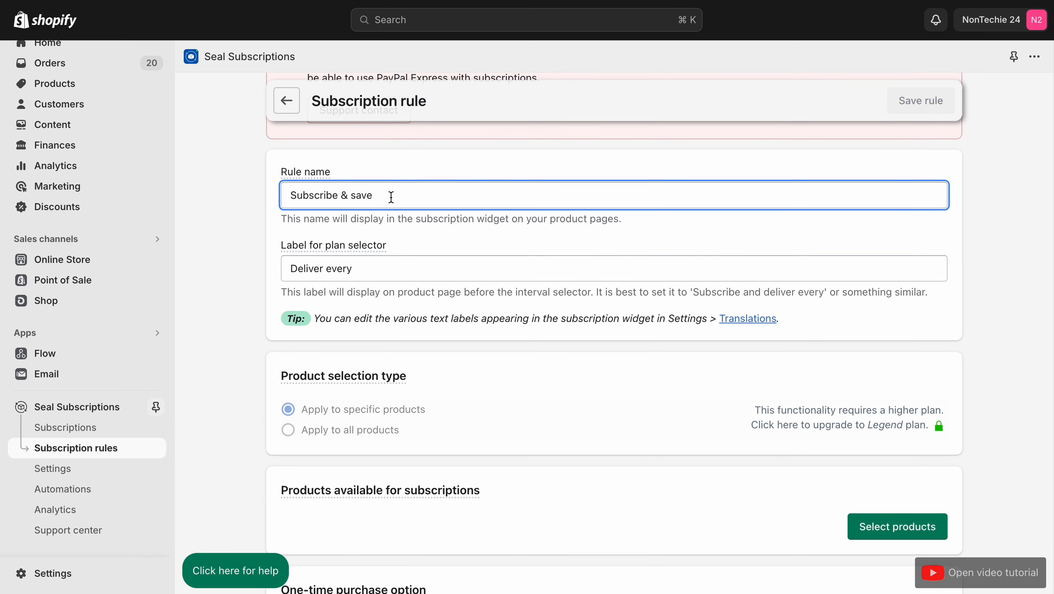
scroll(391, 197, "down", 2)
left_click(372, 206)
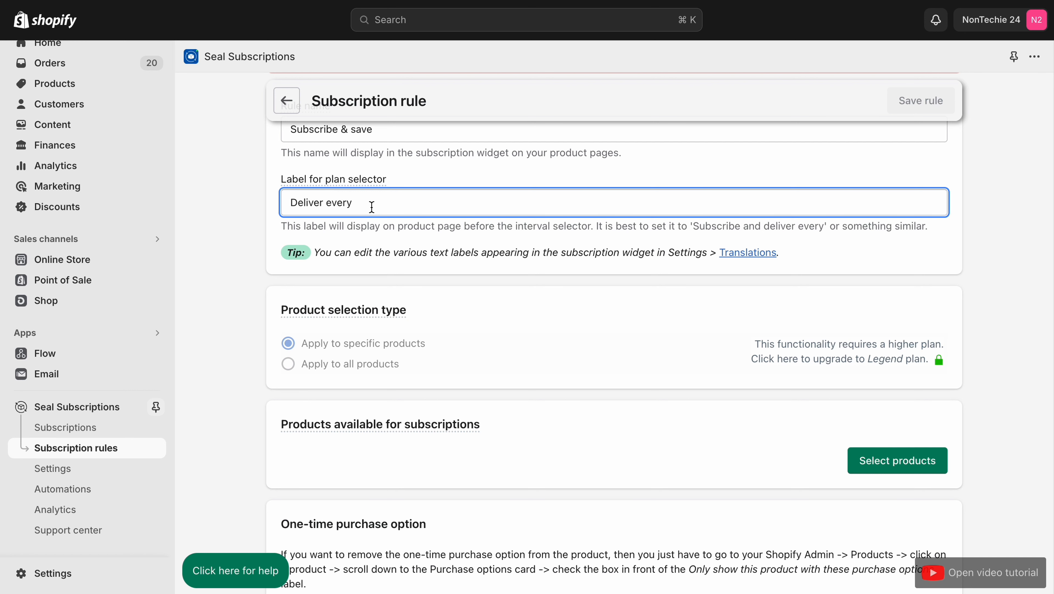
Step: Open the product selection for the rule and choose the m, l and xl variants of FLEX FIT | MINI OTTOMAN BLACK
scroll(372, 207, "down", 2)
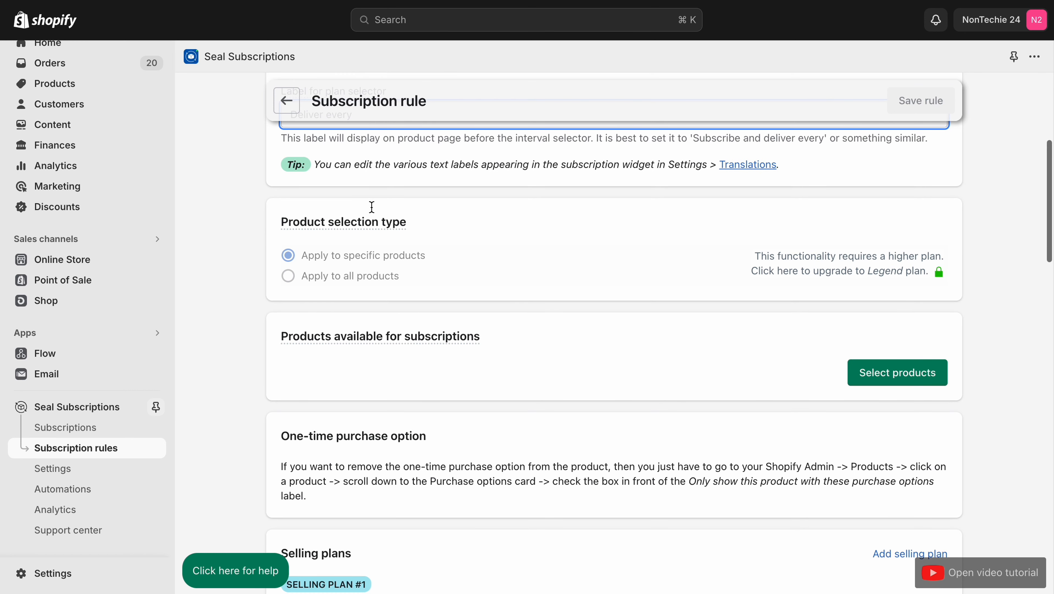
scroll(349, 243, "down", 1)
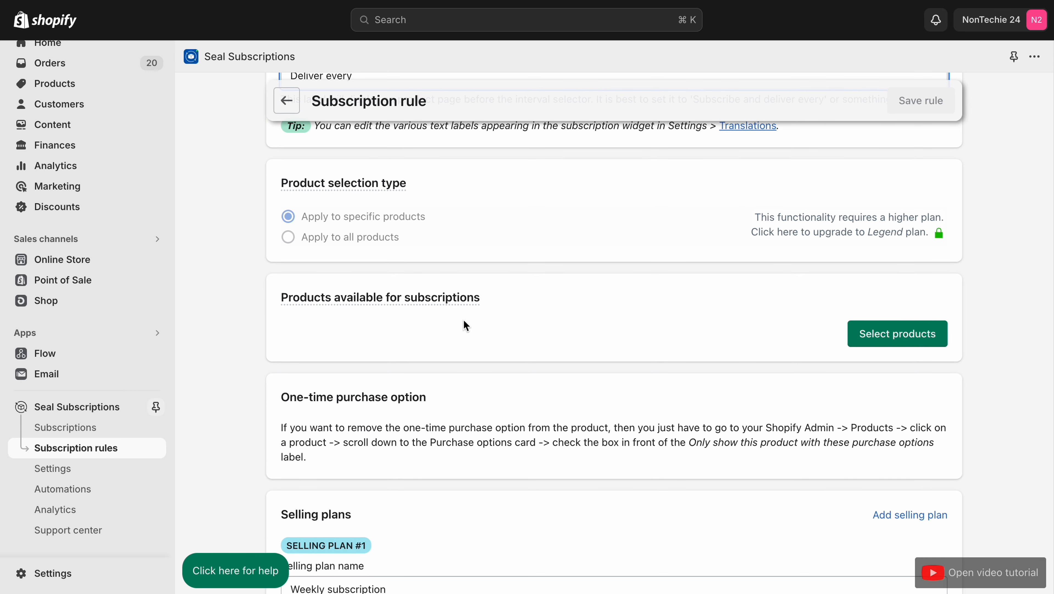
left_click(922, 337)
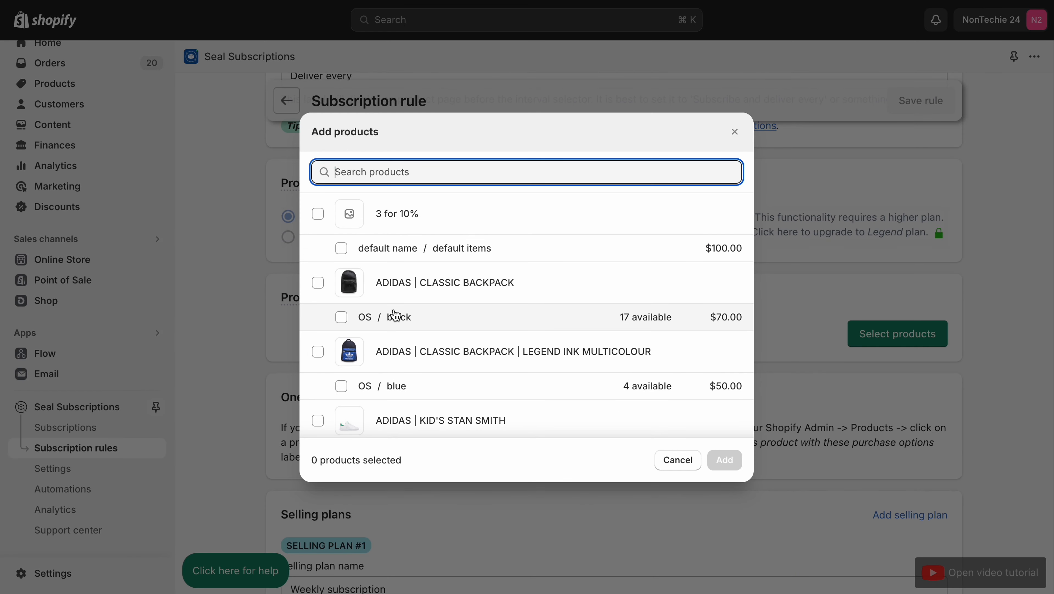
scroll(396, 315, "down", 15)
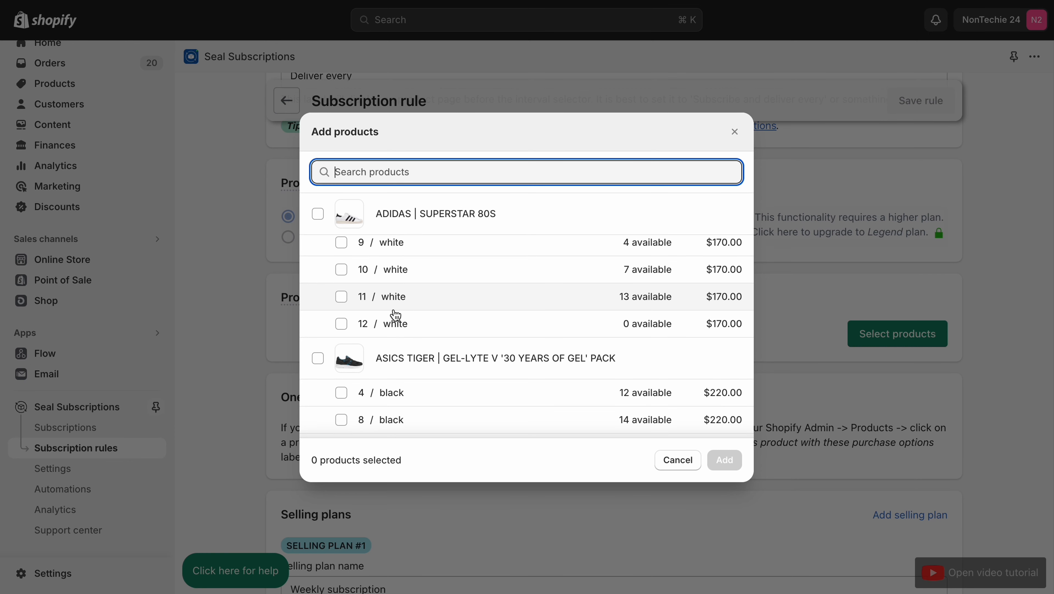
scroll(396, 316, "up", 5)
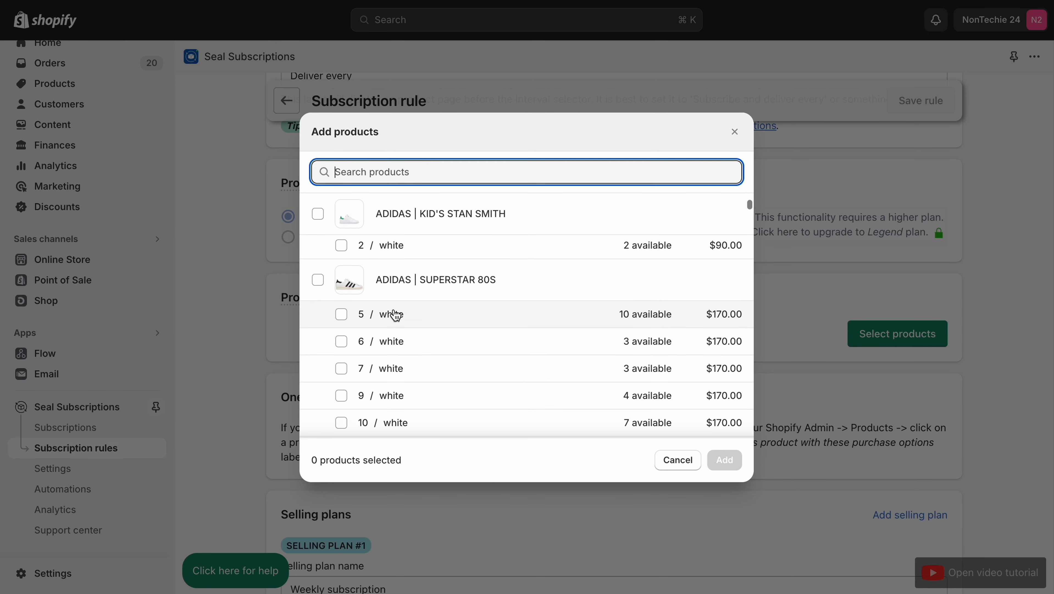
scroll(398, 315, "down", 15)
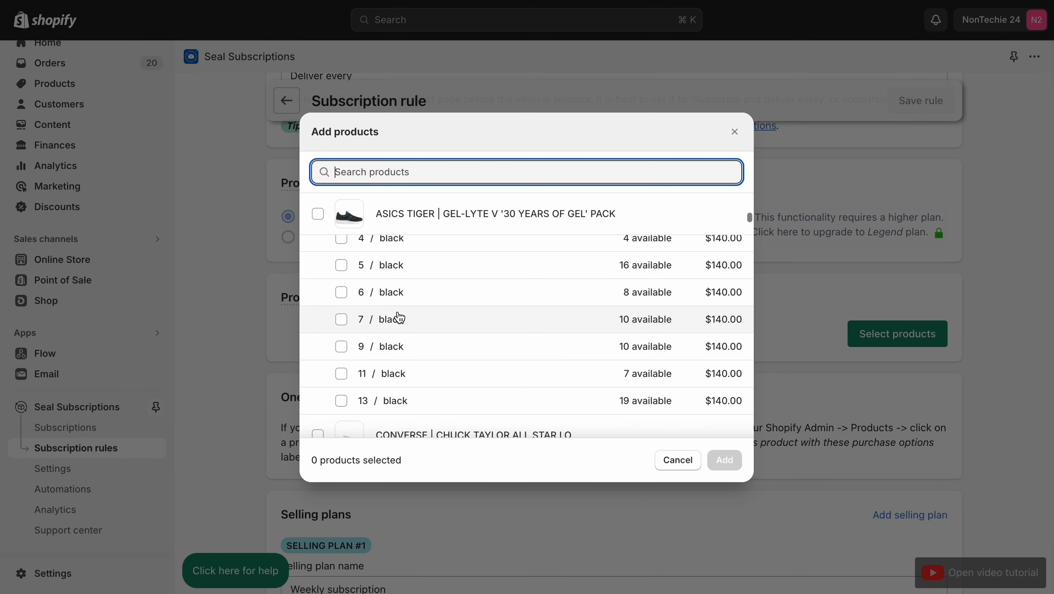
scroll(399, 317, "down", 15)
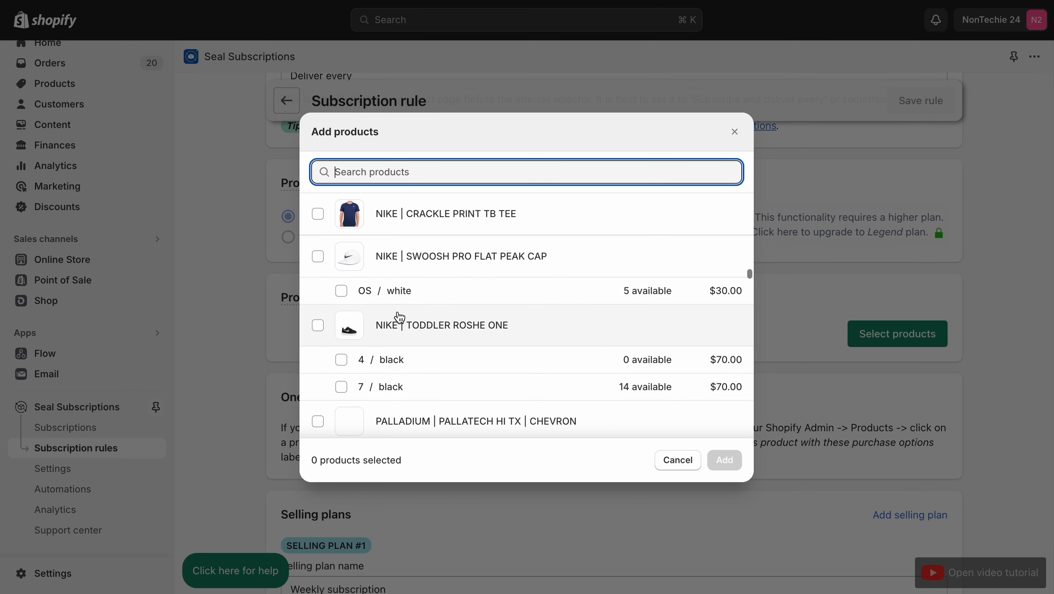
scroll(397, 315, "up", 8)
scroll(395, 313, "down", 2)
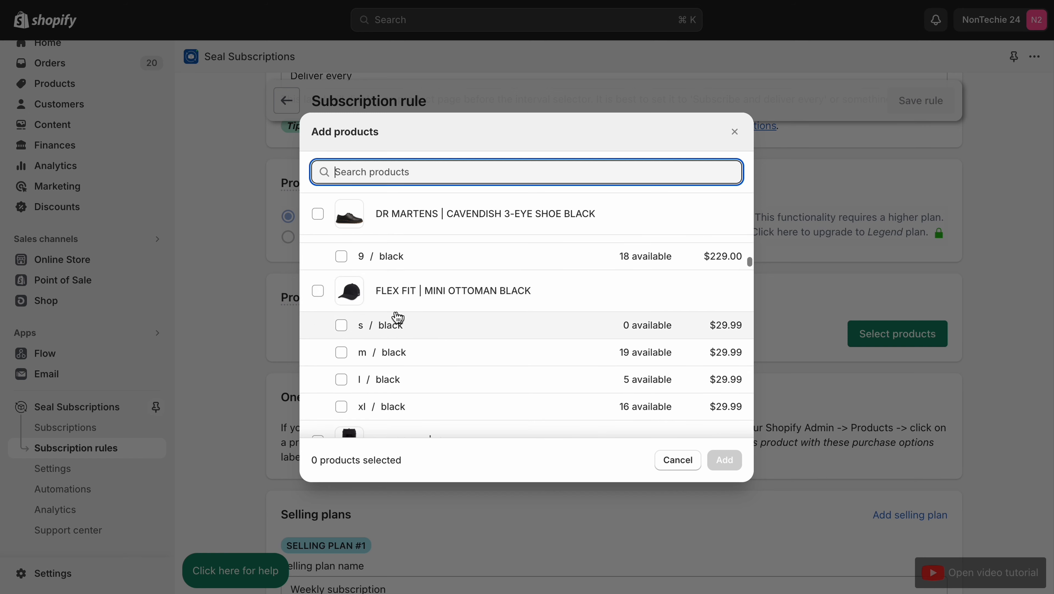
left_click(318, 291)
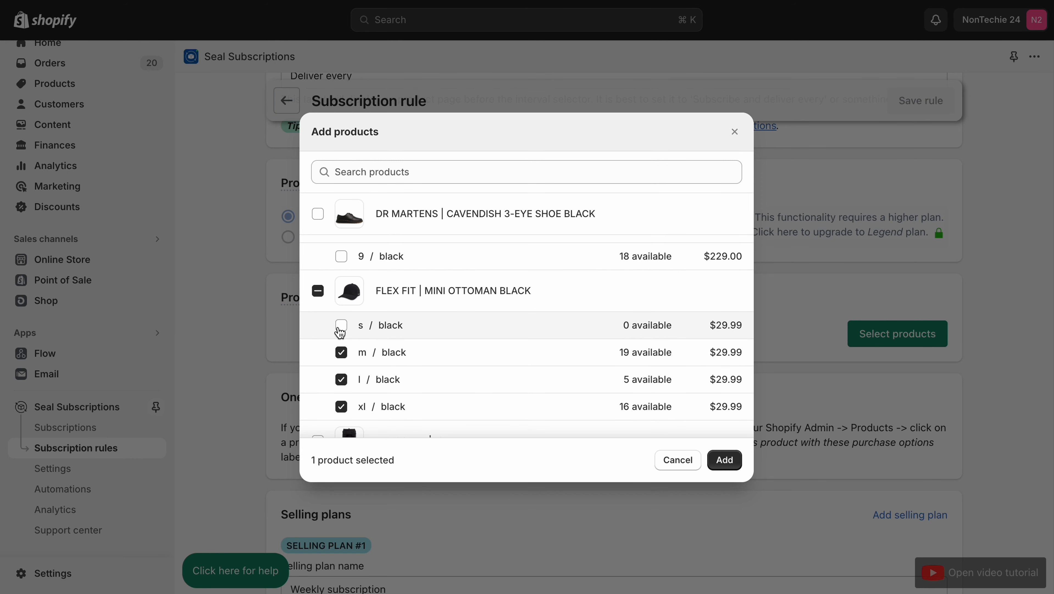
Step: Select all variants of HERSCHEL | IONA as well and add the chosen products to the subscription rule
scroll(340, 333, "down", 3)
left_click(318, 317)
scroll(318, 318, "down", 10)
scroll(317, 318, "down", 15)
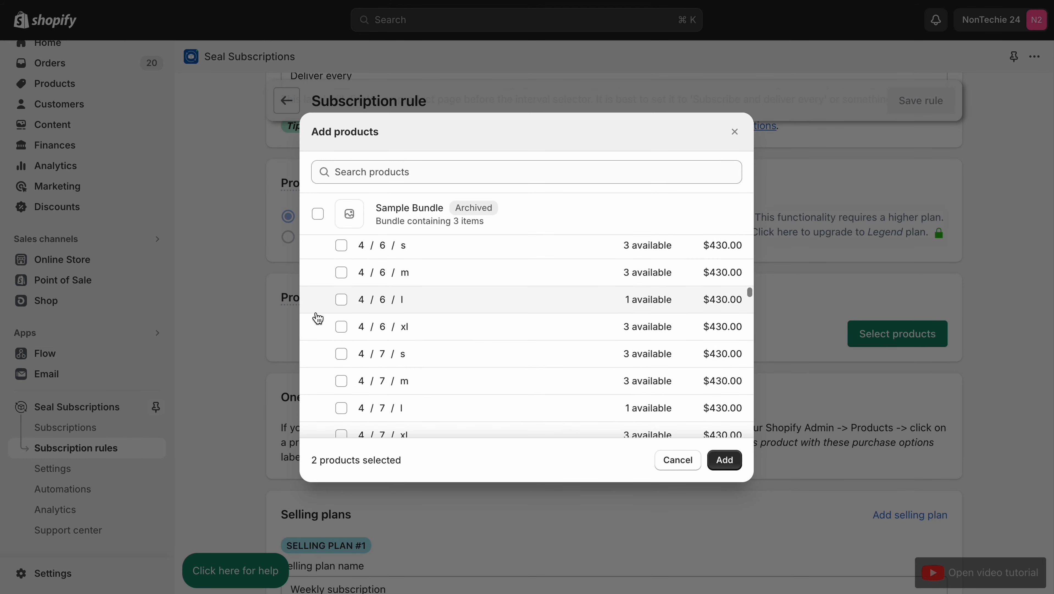
left_click(724, 459)
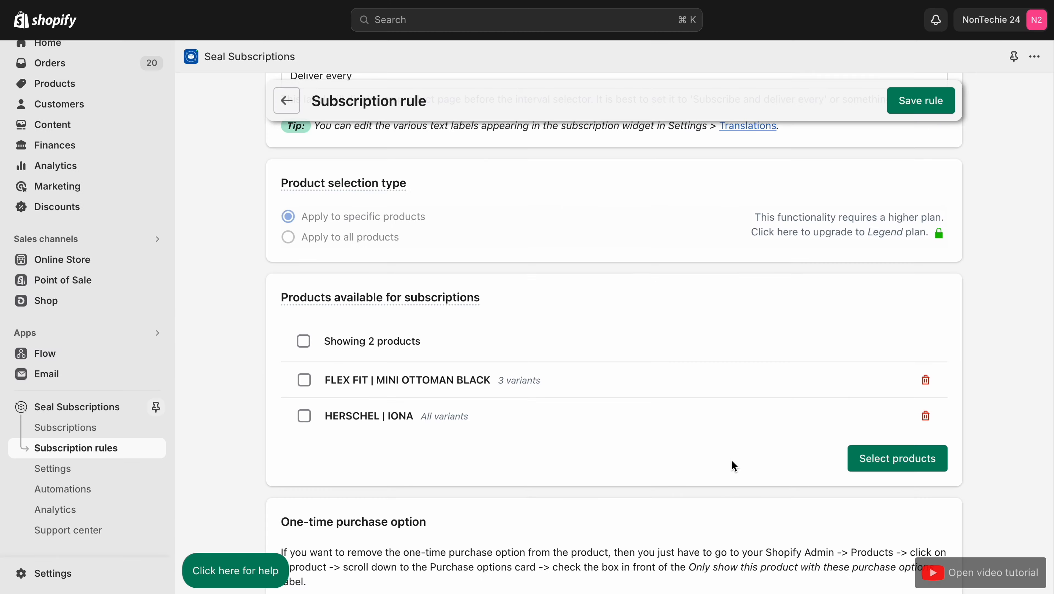
Step: Review the One-time purchase option note and the name field of the first selling plan
scroll(732, 461, "down", 7)
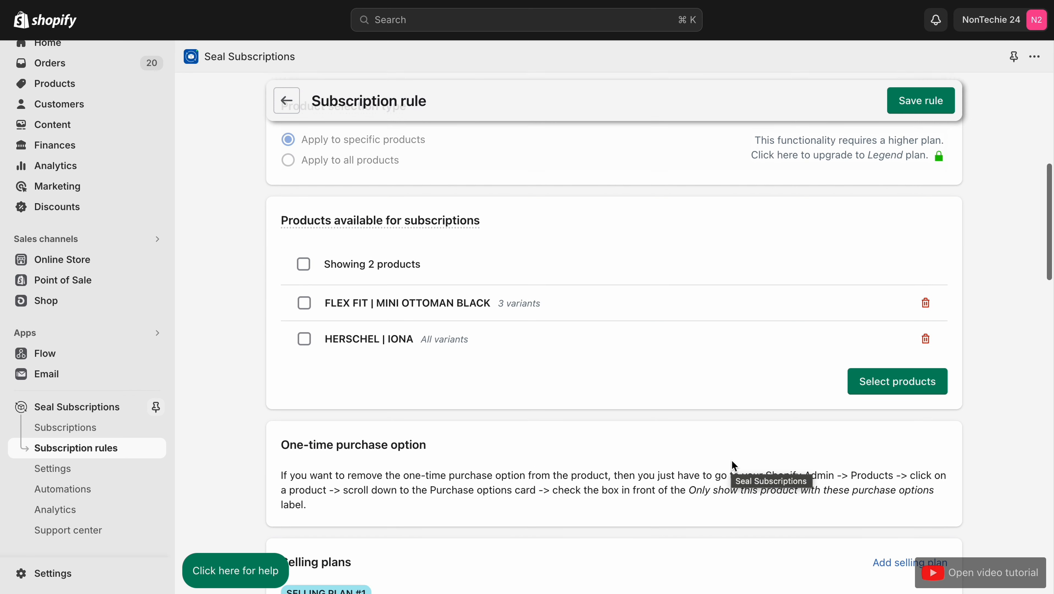
scroll(733, 466, "down", 2)
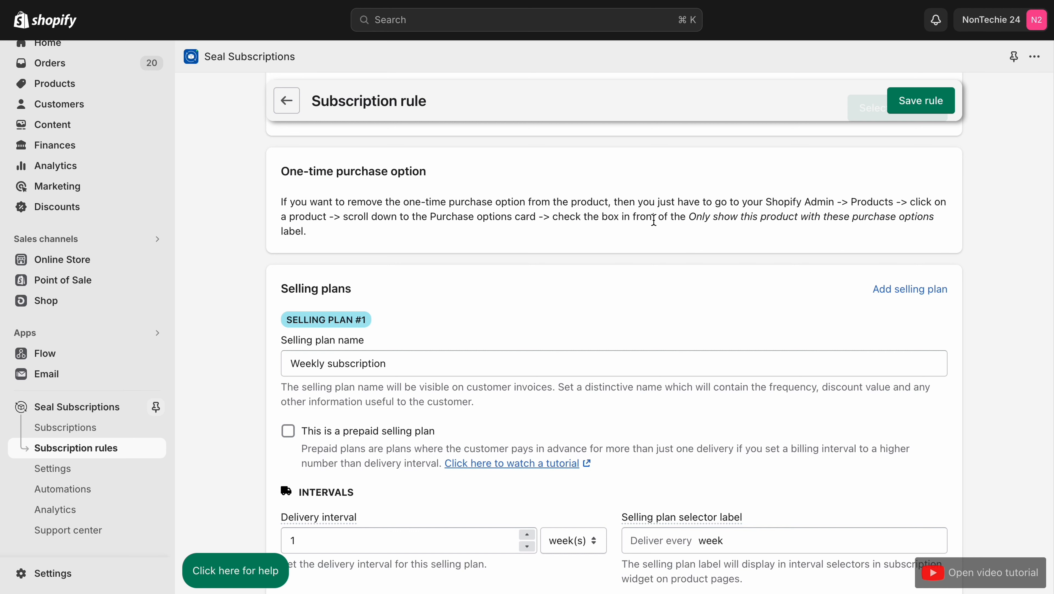
scroll(654, 220, "down", 2)
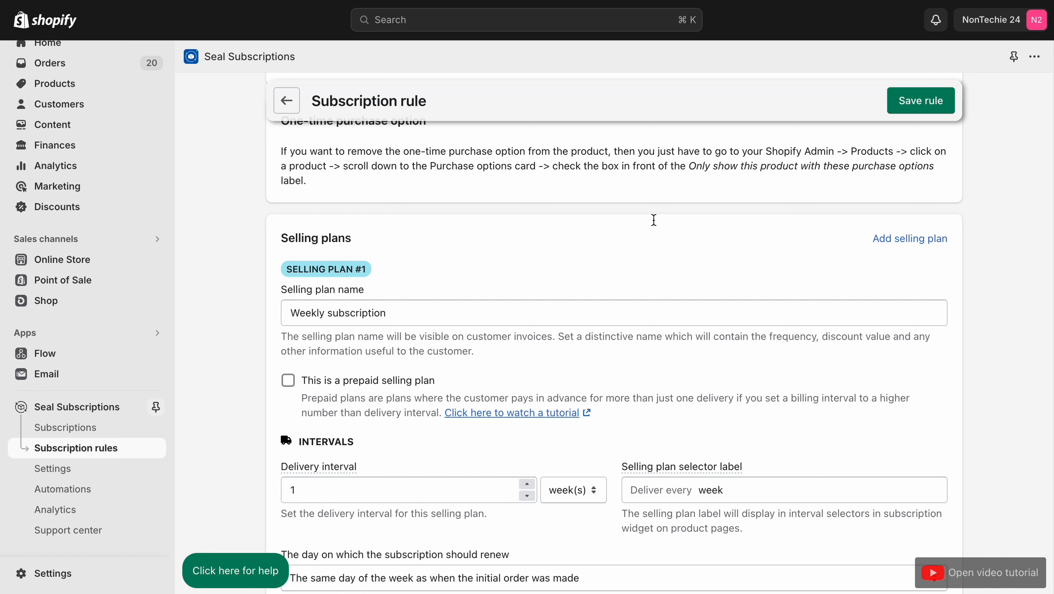
scroll(654, 220, "down", 3)
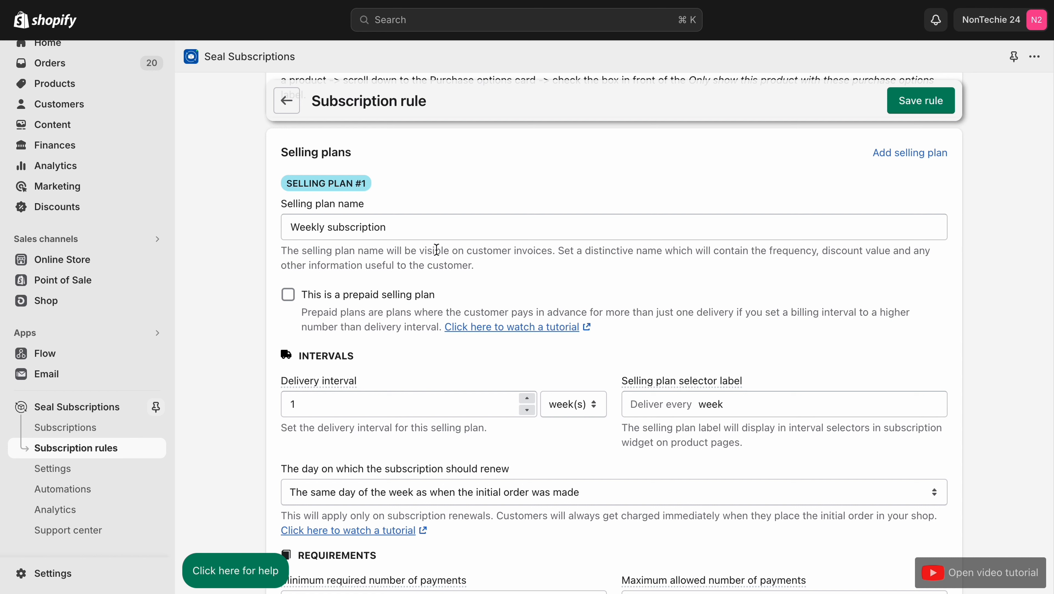
left_click(419, 230)
left_click_drag(324, 237, 269, 232)
left_click(293, 226)
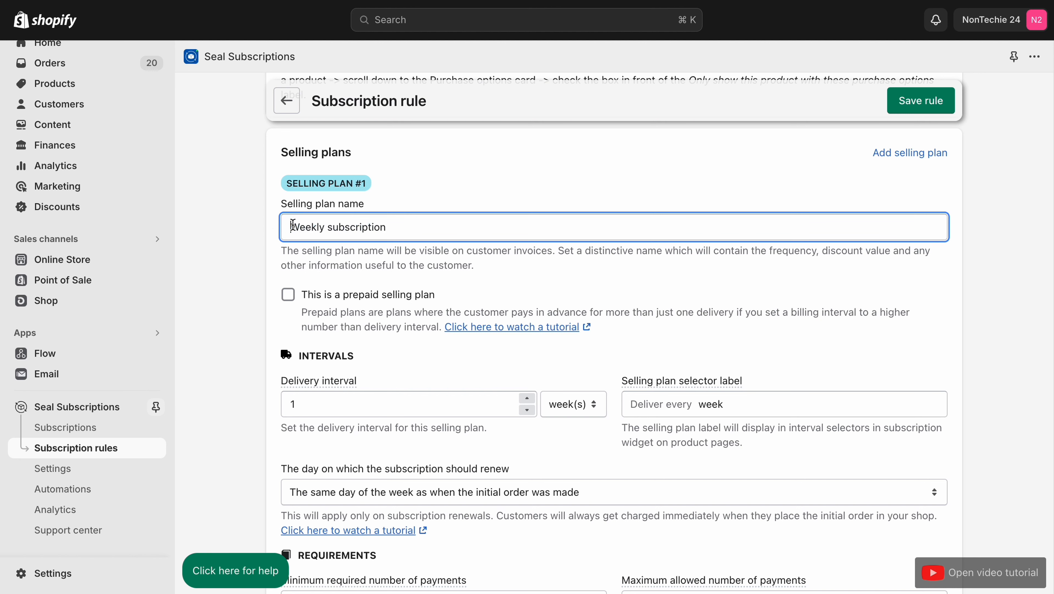
Step: Turn on the prepaid selling plan option to view its billing interval settings, and turn it off again
left_click(289, 296)
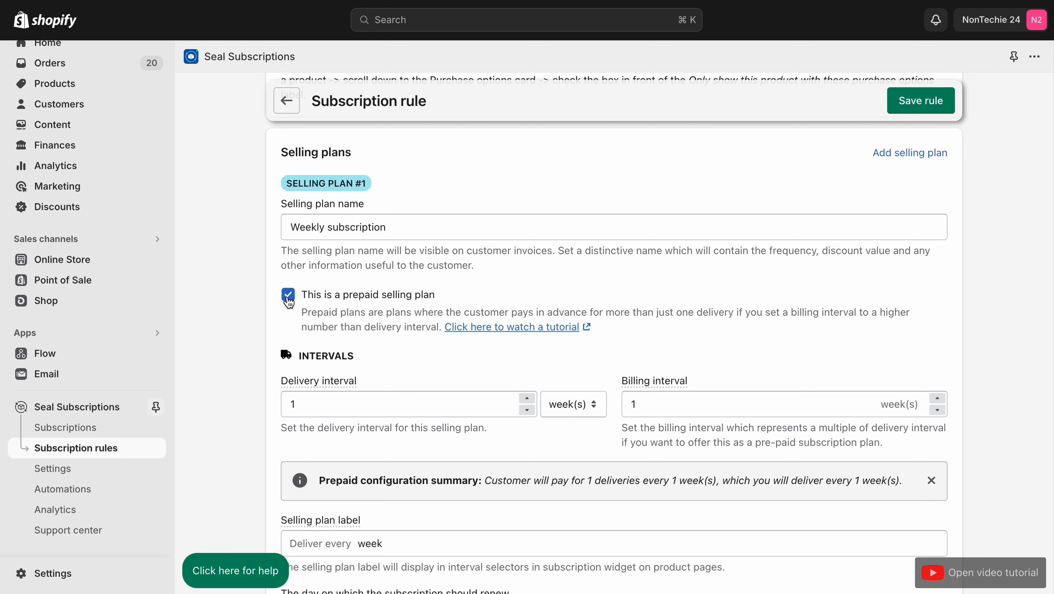
left_click(289, 296)
left_click(289, 296)
left_click(289, 296)
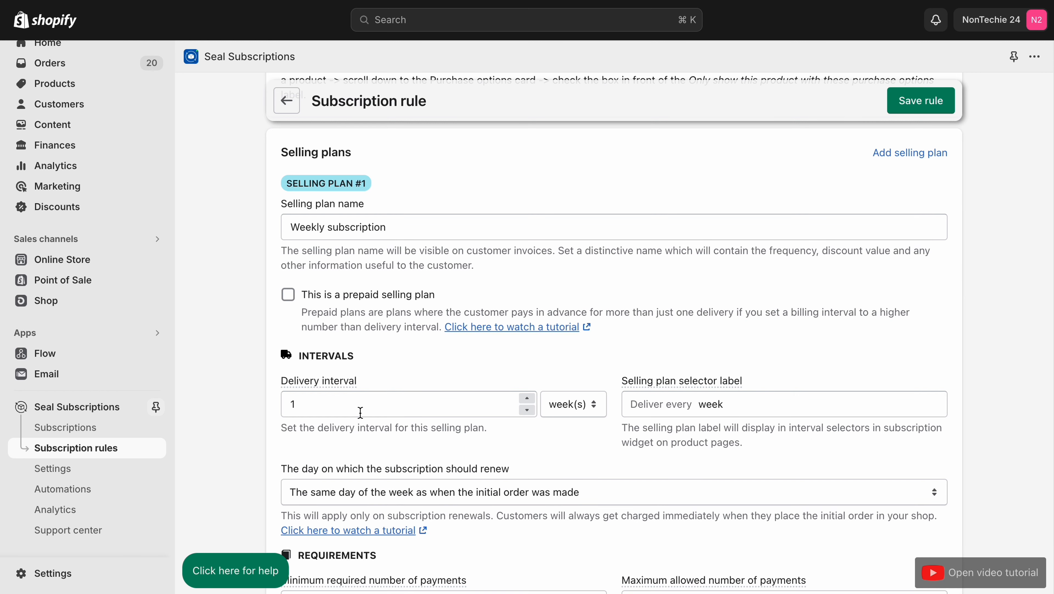
Step: Examine the selling plan's delivery interval, its available time units and the selling plan selector label
left_click(394, 408)
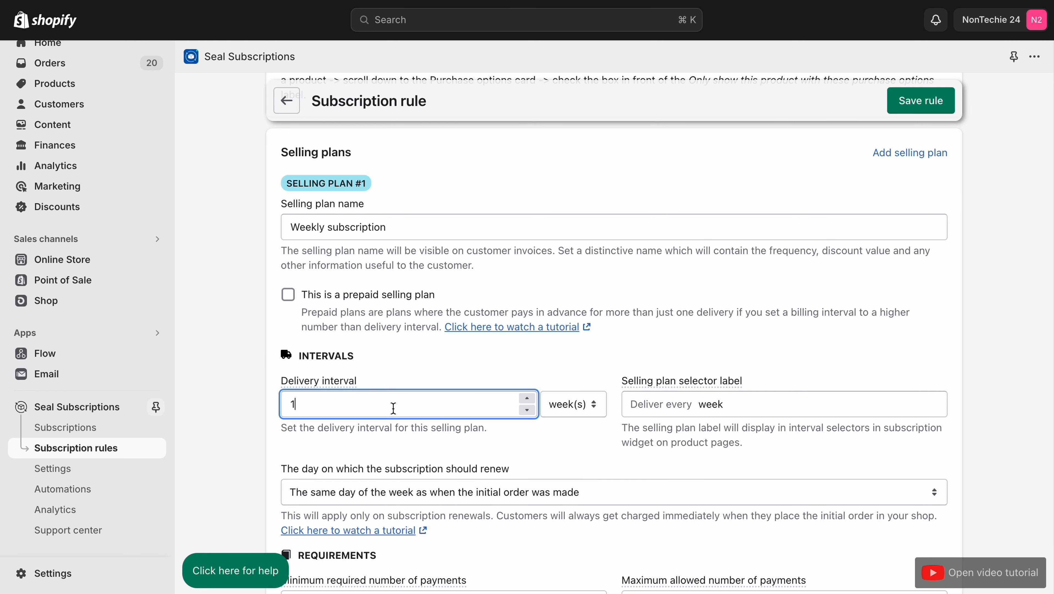
left_click(580, 407)
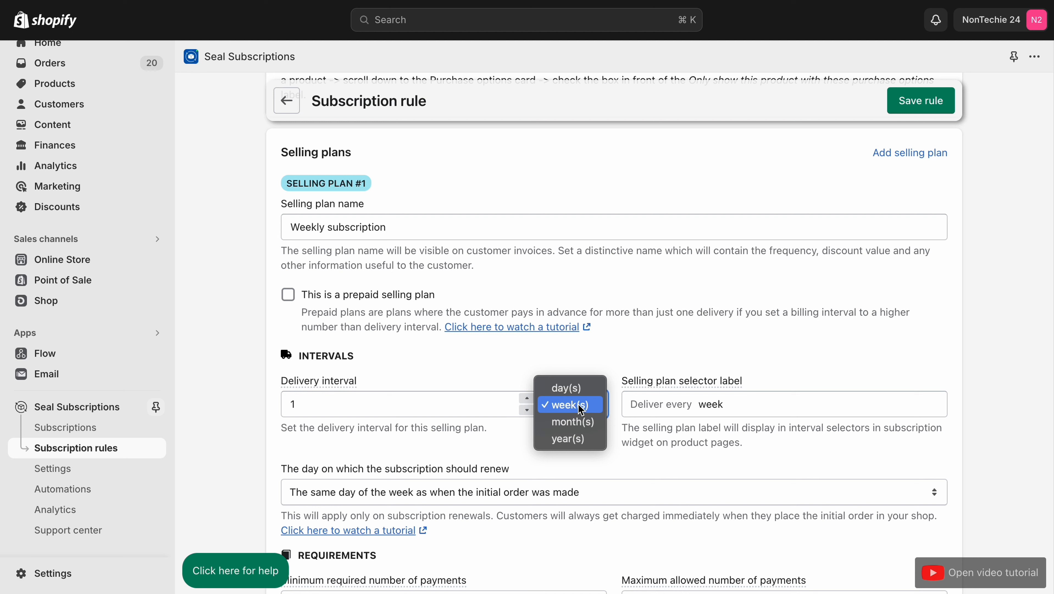
left_click(581, 406)
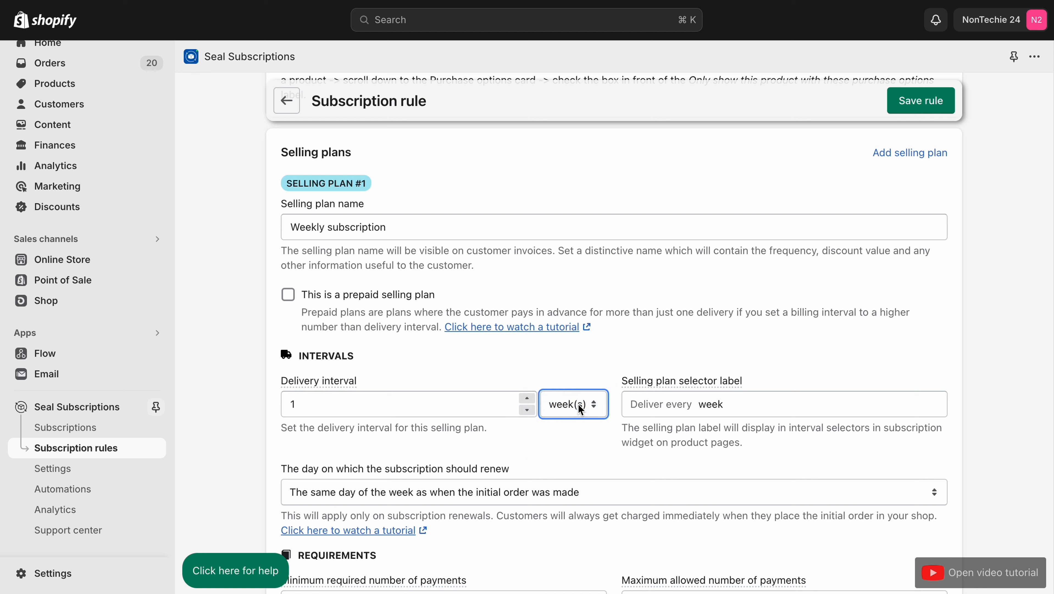
left_click(582, 409)
left_click(581, 409)
left_click(739, 404)
left_click_drag(740, 404, 660, 404)
left_click(720, 402)
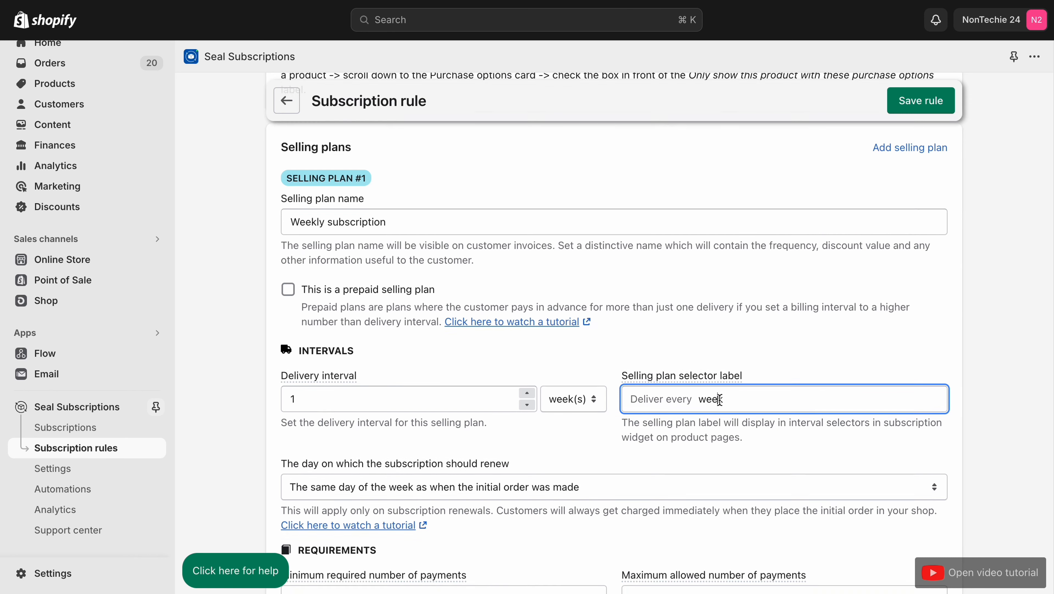
Step: Check the choices offered for the subscription renewal day and the minimum required number of payments
scroll(720, 401, "down", 5)
left_click(589, 311)
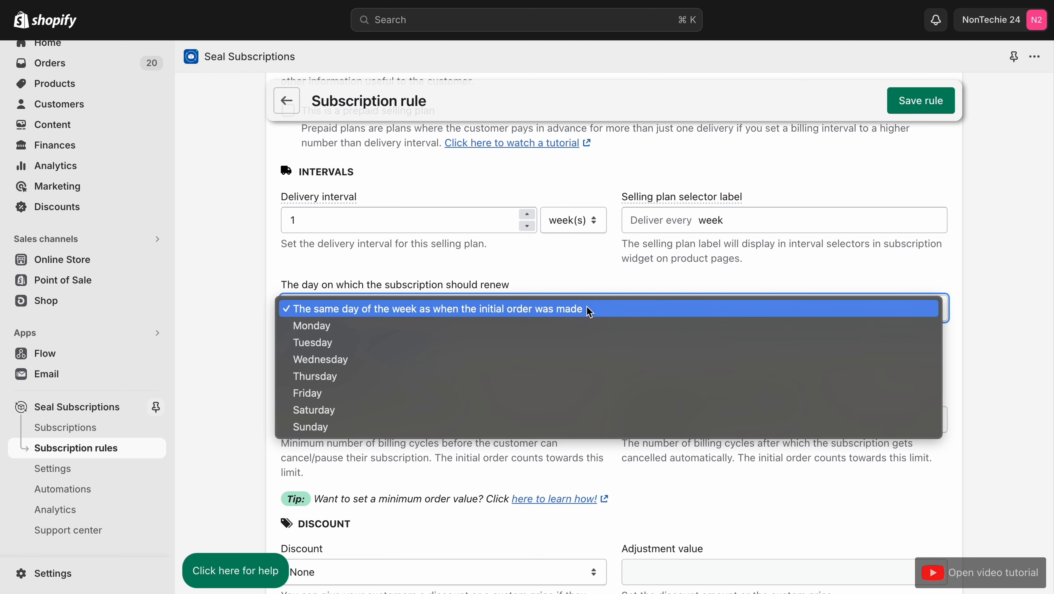
left_click(589, 311)
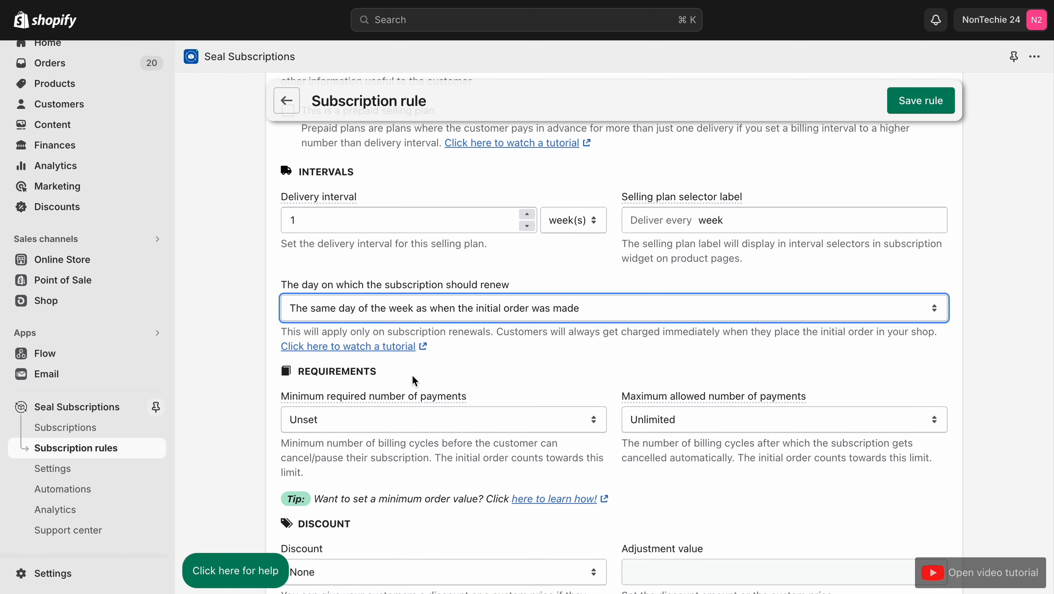
scroll(411, 395, "down", 3)
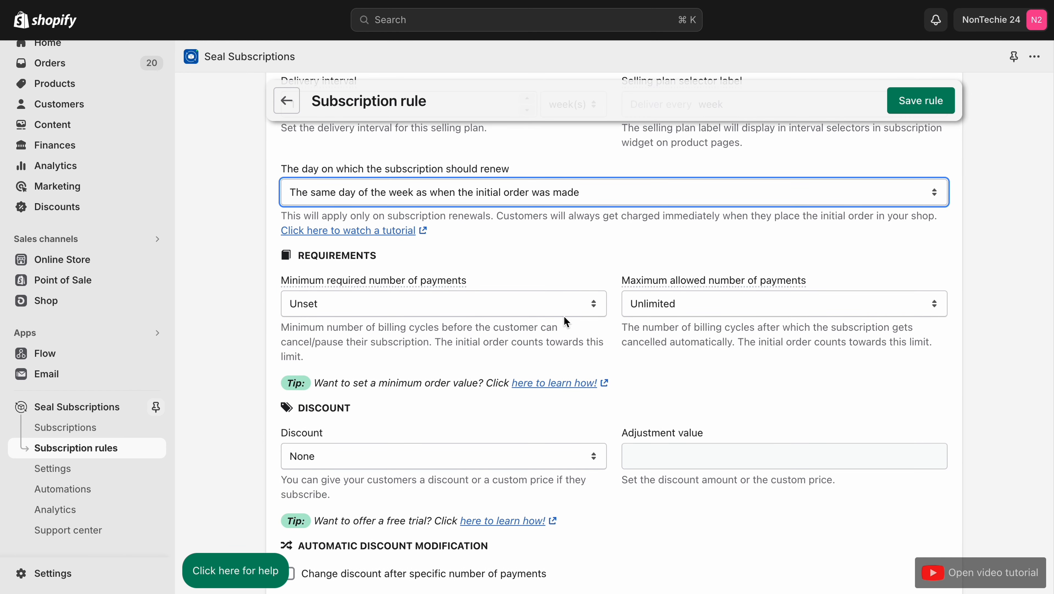
left_click(454, 312)
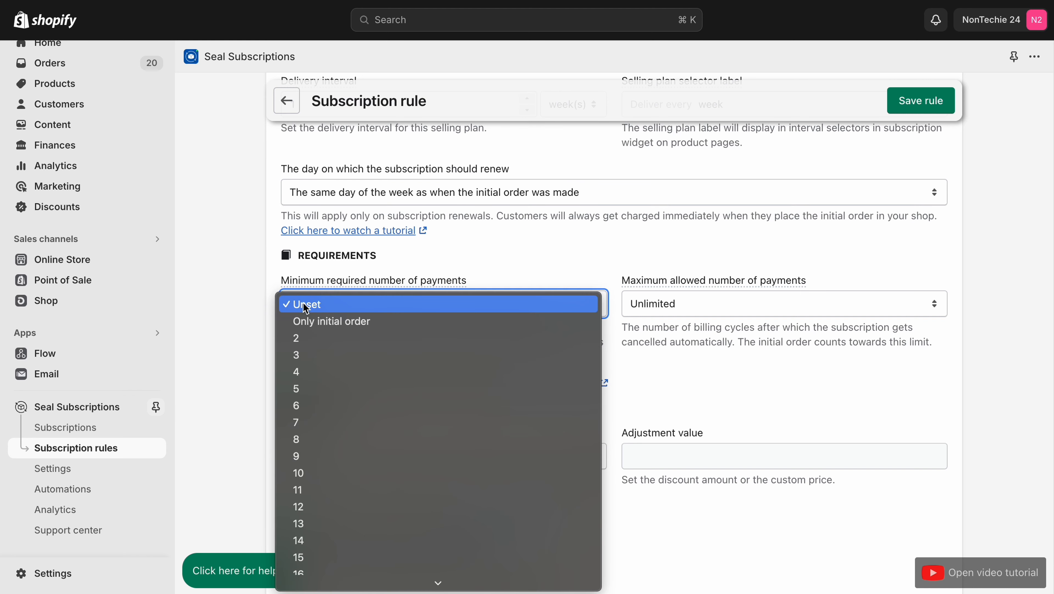
left_click(502, 244)
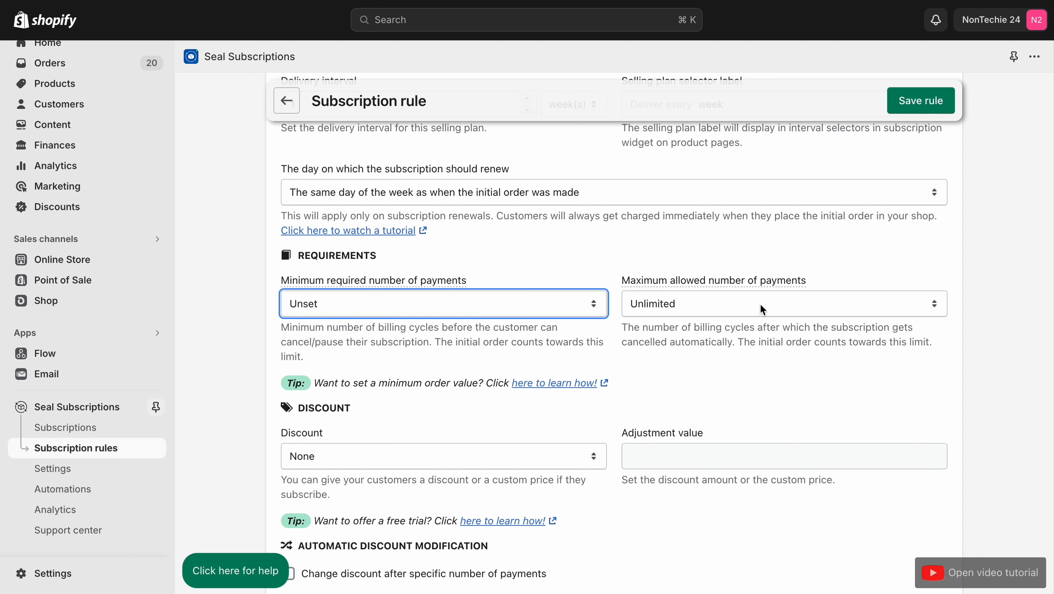
Step: Give the selling plan a percentage discount with an adjustment value of 10%
scroll(761, 305, "down", 3)
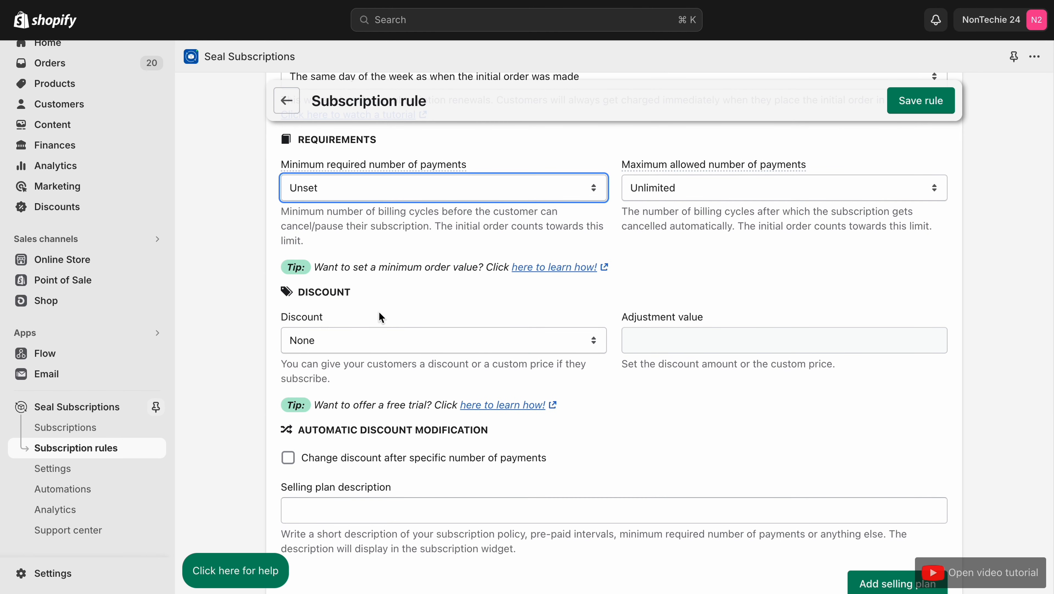
left_click(330, 339)
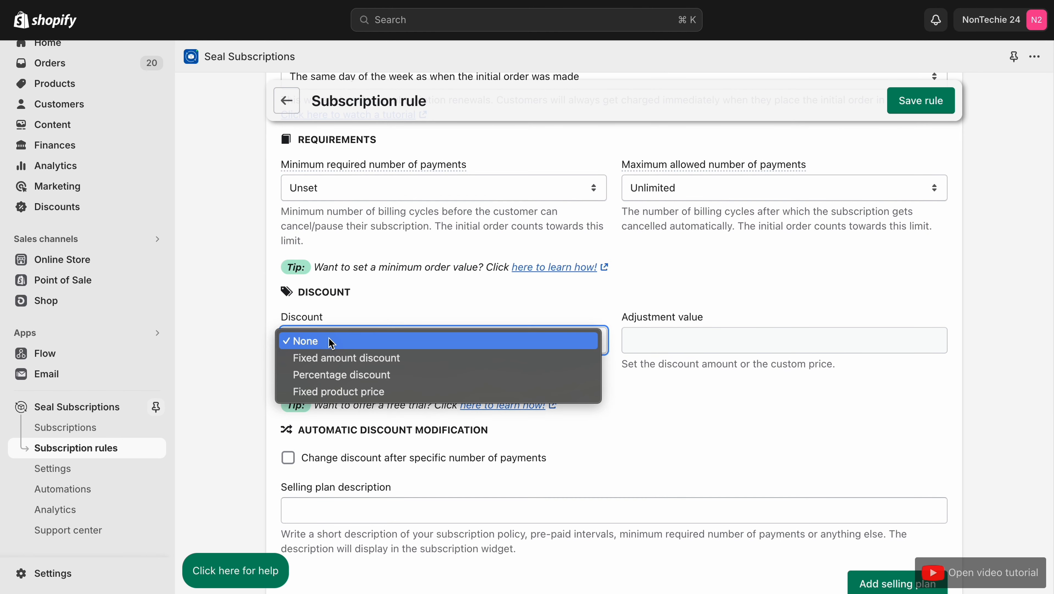
left_click(381, 374)
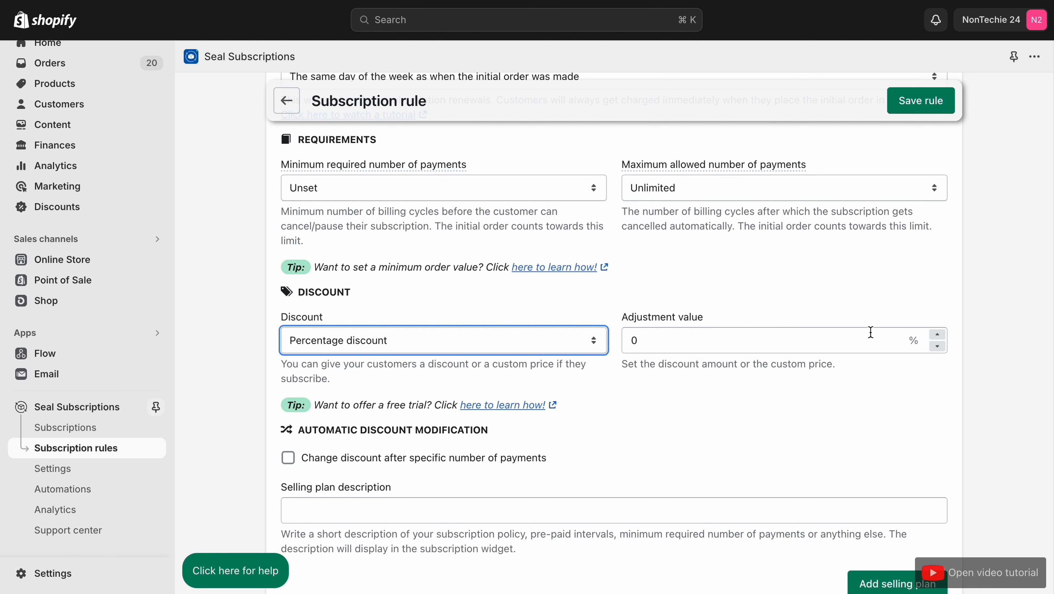
left_click(856, 338)
key("BackSpace")
type("1")
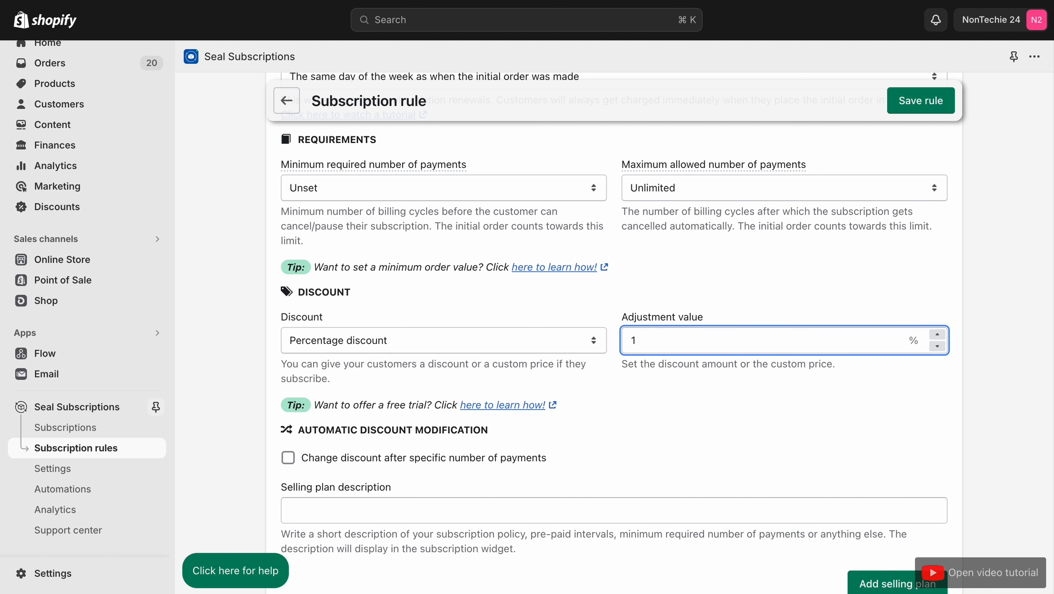
type("0")
left_click(733, 436)
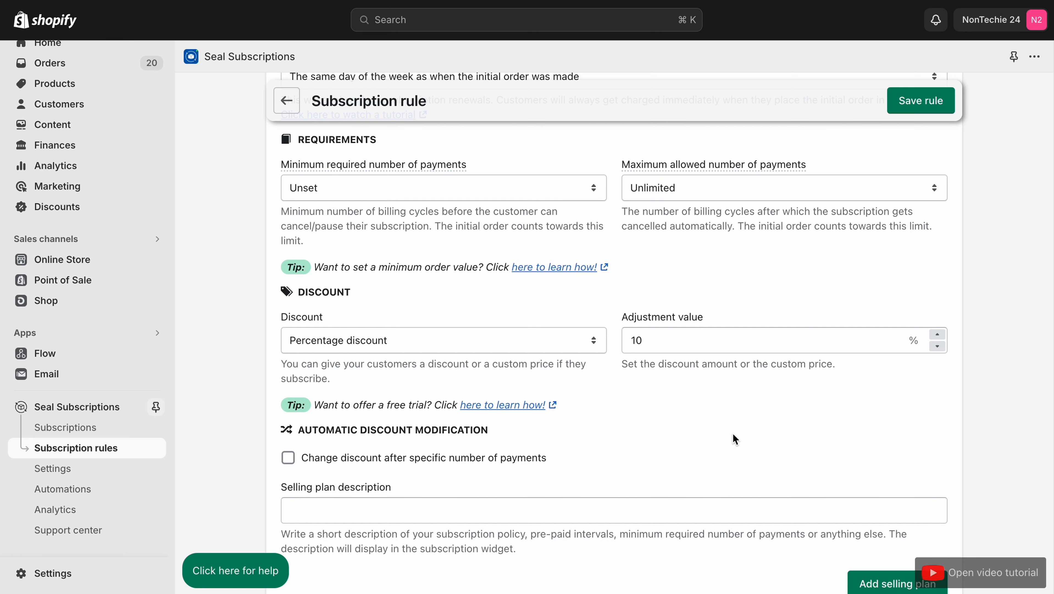
Step: Enable changing the discount after a specific number of payments, with the change set after the initial order
scroll(735, 439, "down", 4)
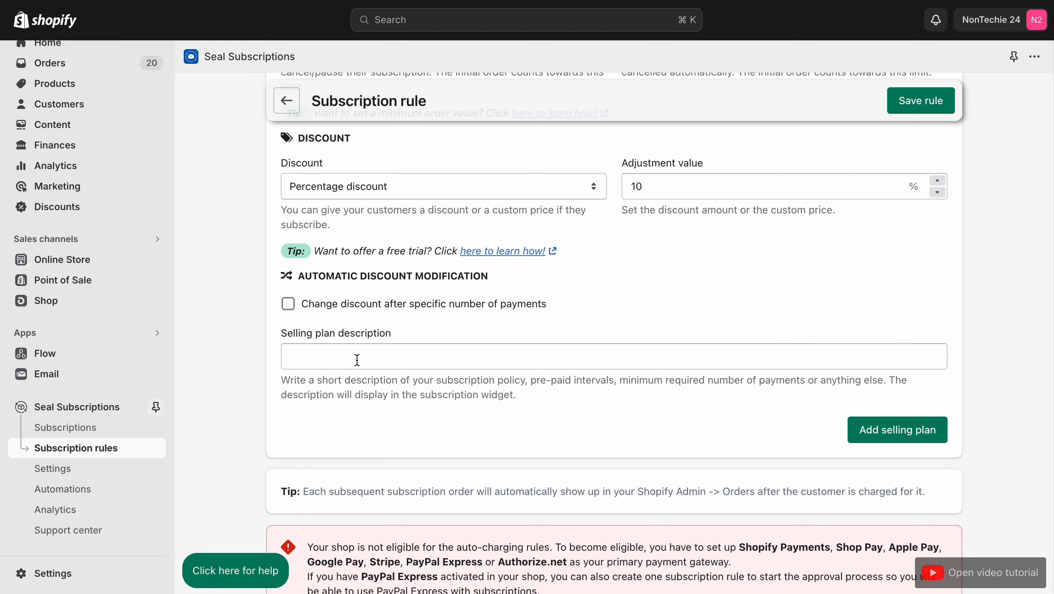
left_click(288, 303)
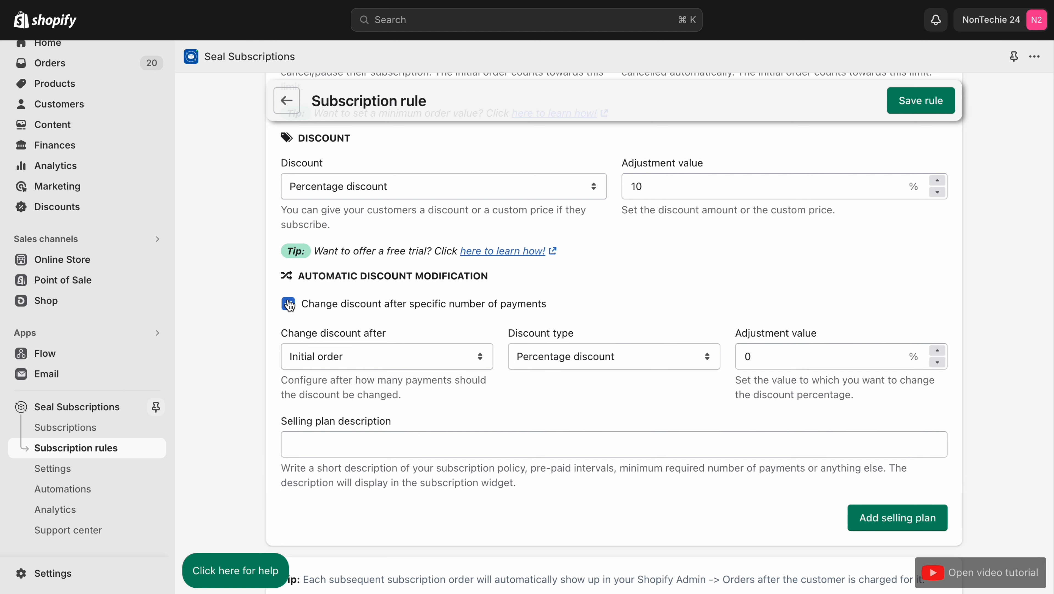
left_click(373, 366)
left_click(372, 359)
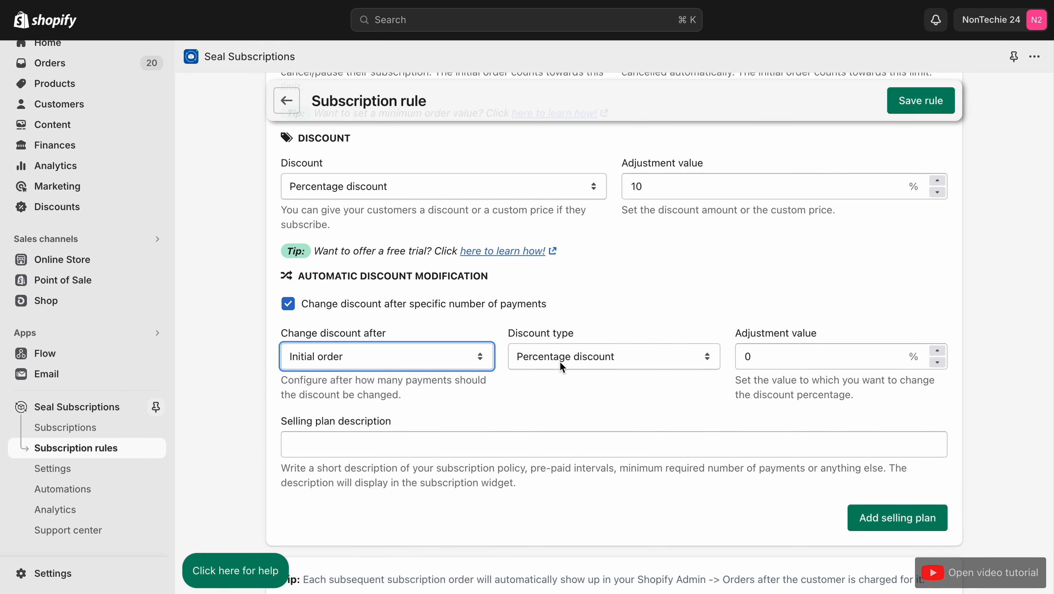
Step: Check the discount type choices for the automatic discount modification and turn off changing the discount after specific payments
left_click(641, 368)
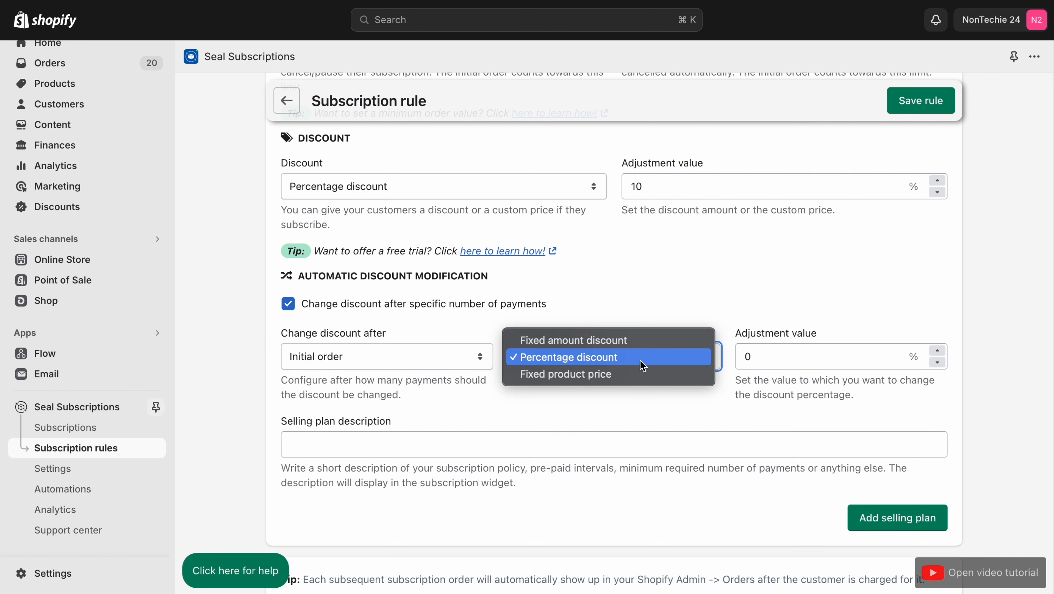
left_click(641, 366)
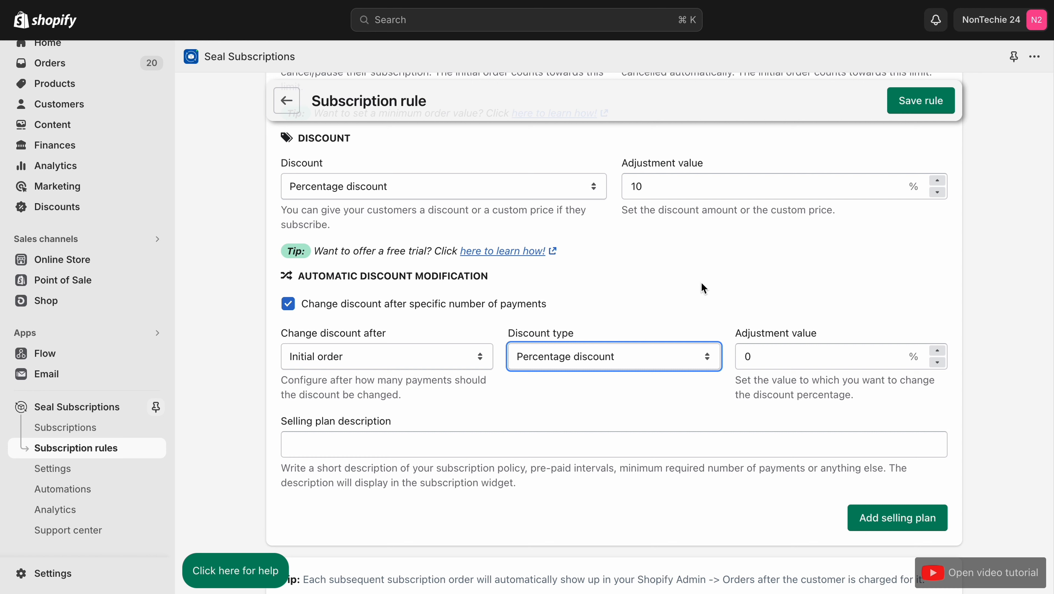
left_click(288, 303)
Step: Save the subscription rule, answering that the subscription widget is visible and that help is still needed, and close the help information
scroll(292, 308, "down", 4)
scroll(292, 307, "down", 5)
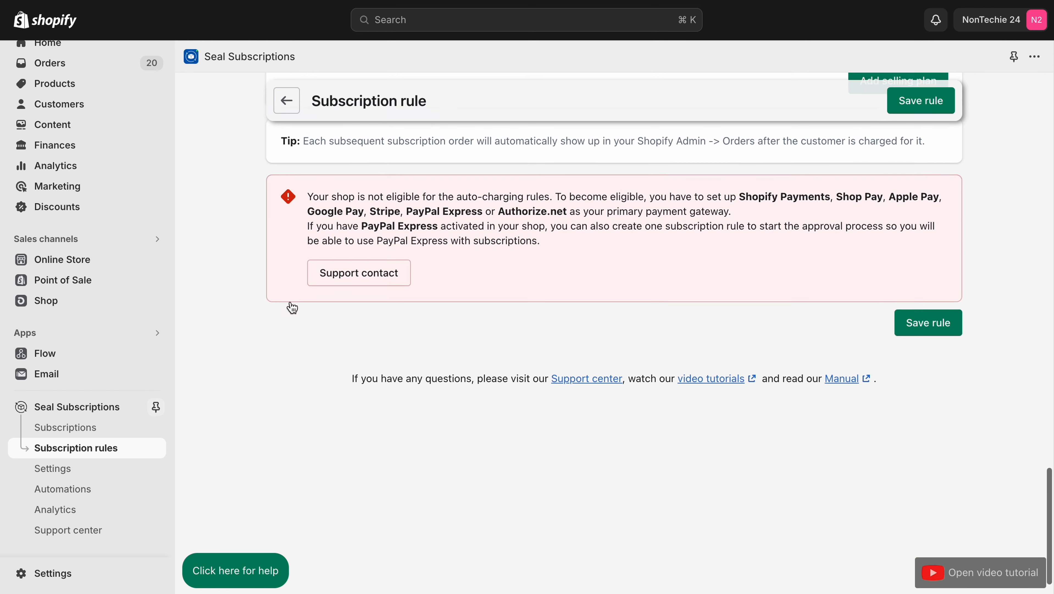
left_click(934, 315)
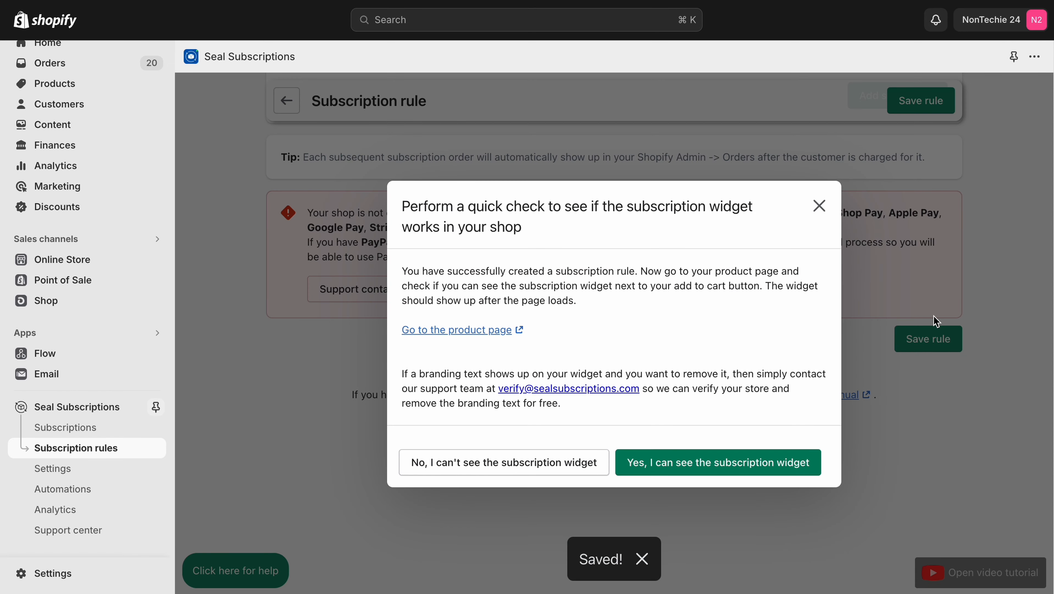
left_click(766, 465)
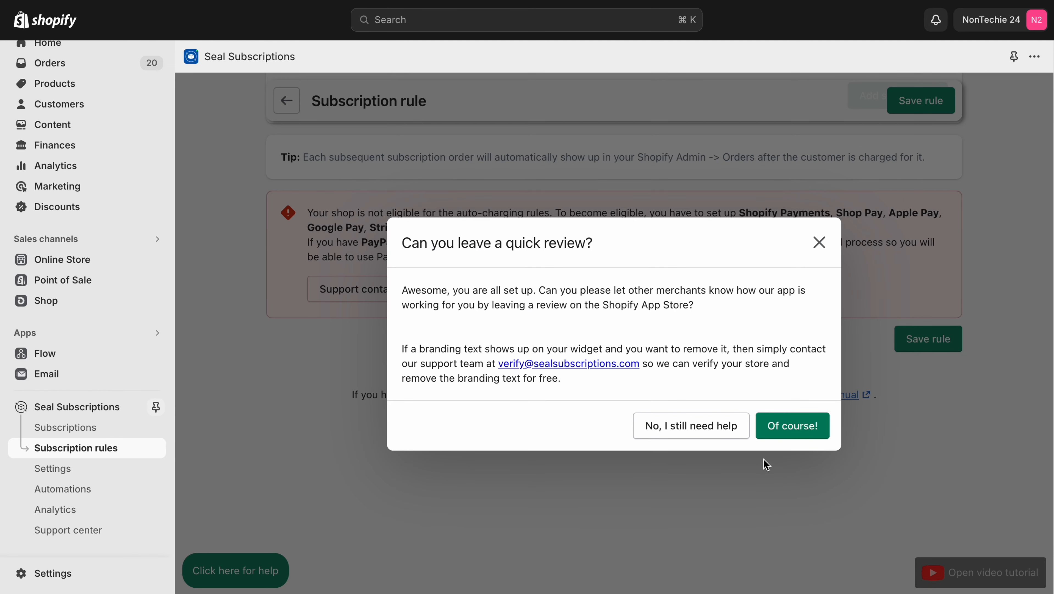
left_click(718, 426)
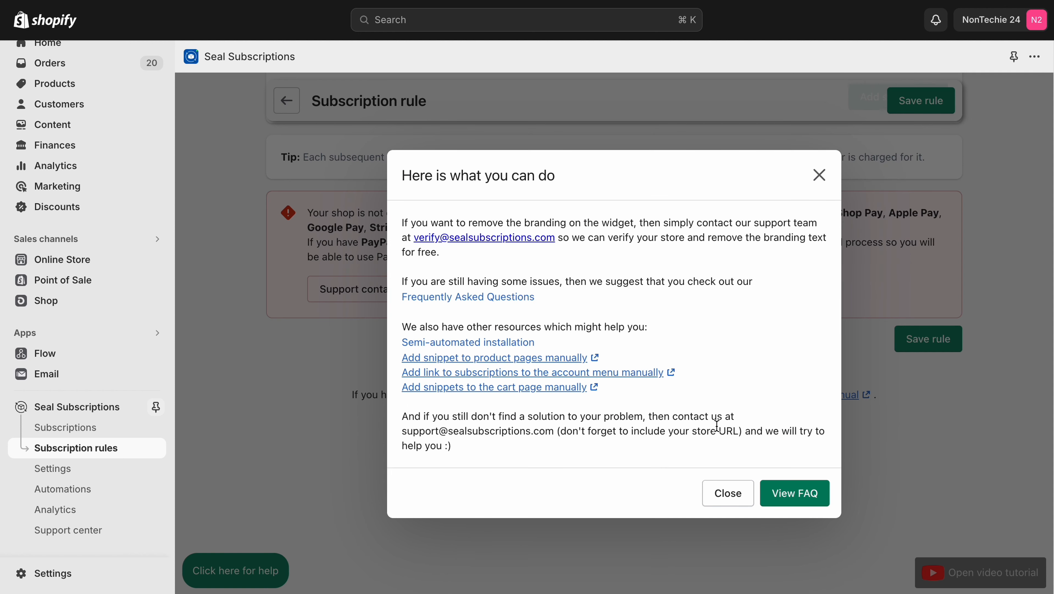
left_click(728, 493)
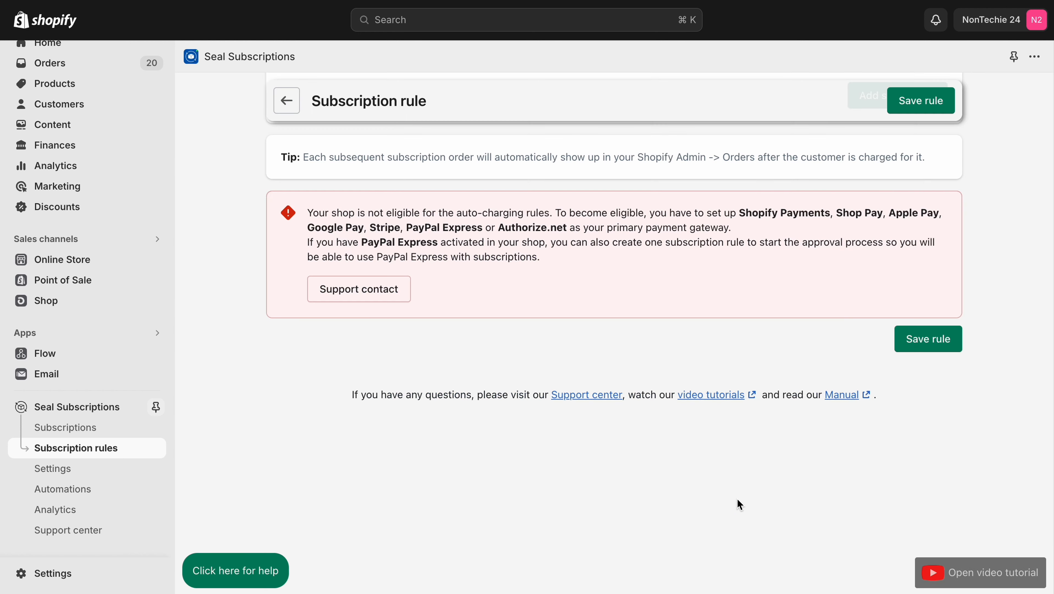
Step: Start a manual auto-charging subscription from the Subscriptions page and dismiss the payment gateway notice
left_click(104, 447)
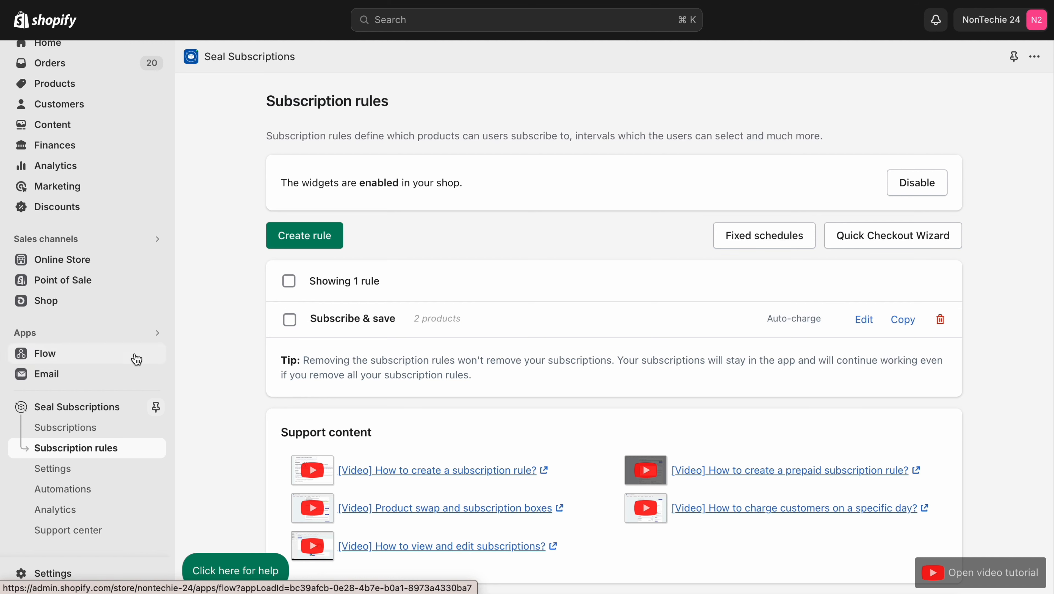
left_click(76, 433)
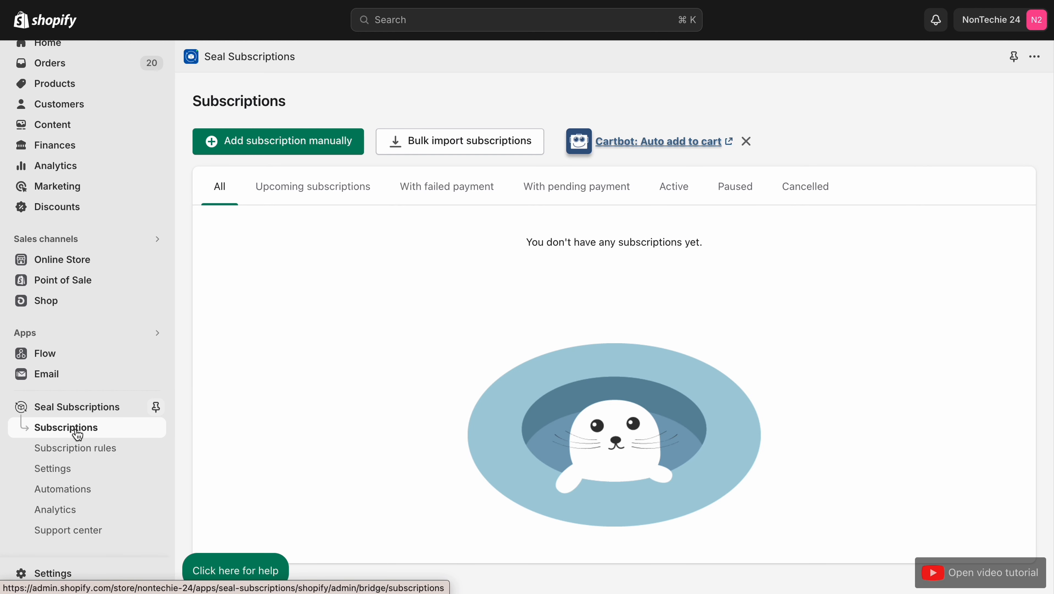
left_click(249, 153)
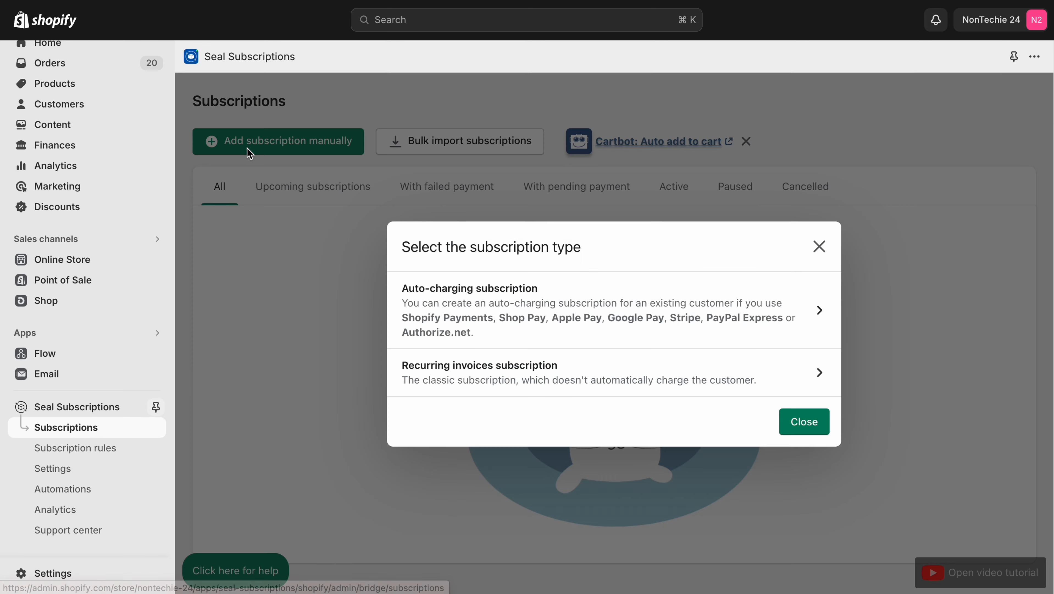
left_click(576, 317)
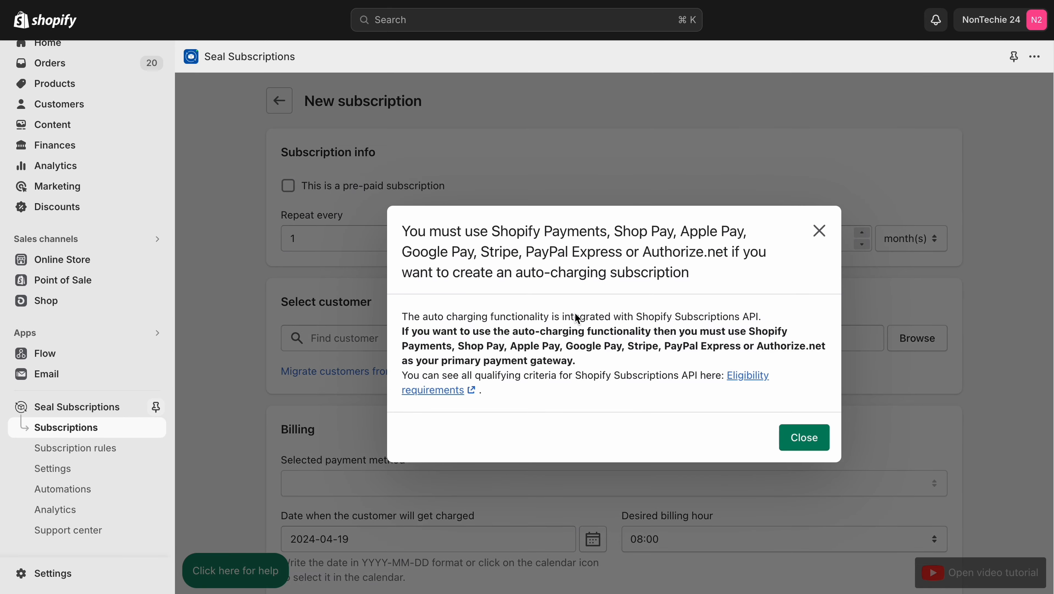
left_click(819, 230)
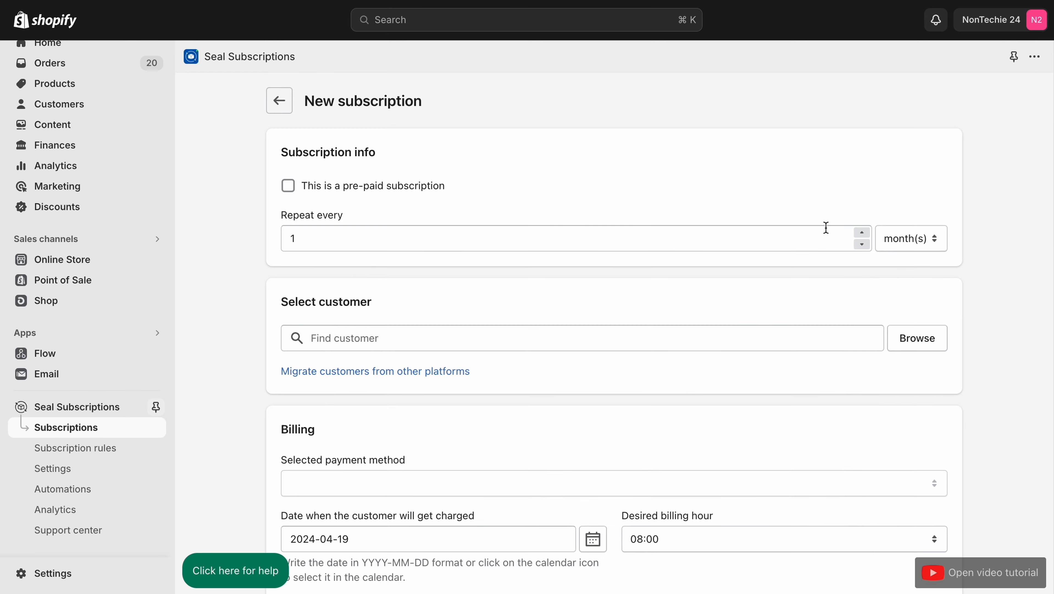
Step: Examine the new subscription form's repeat interval, customer selection and billing options
scroll(451, 373, "down", 3)
left_click(413, 249)
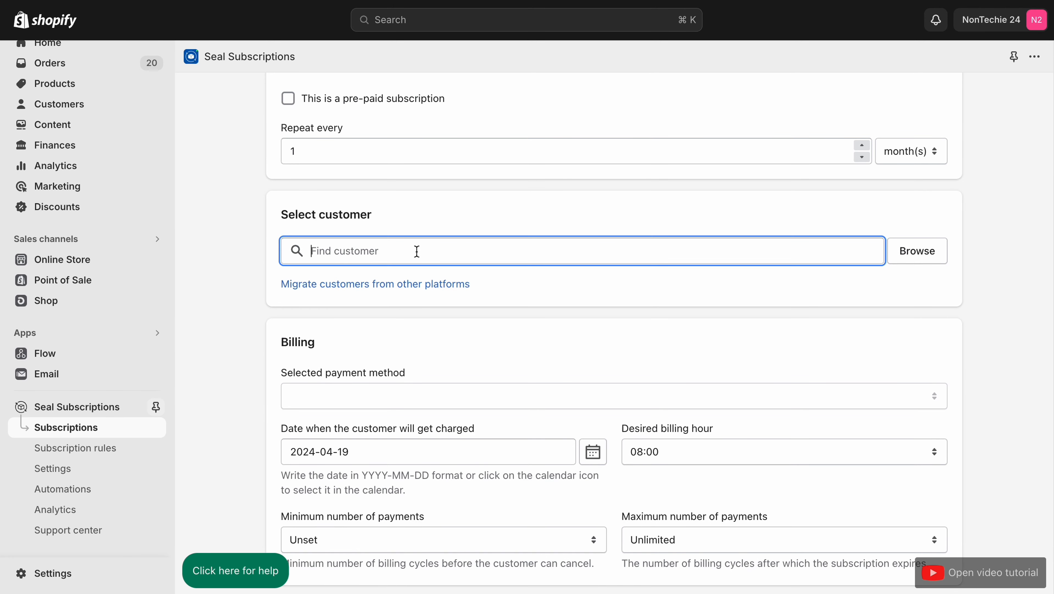
scroll(417, 252, "up", 2)
scroll(417, 251, "up", 1)
left_click(417, 235)
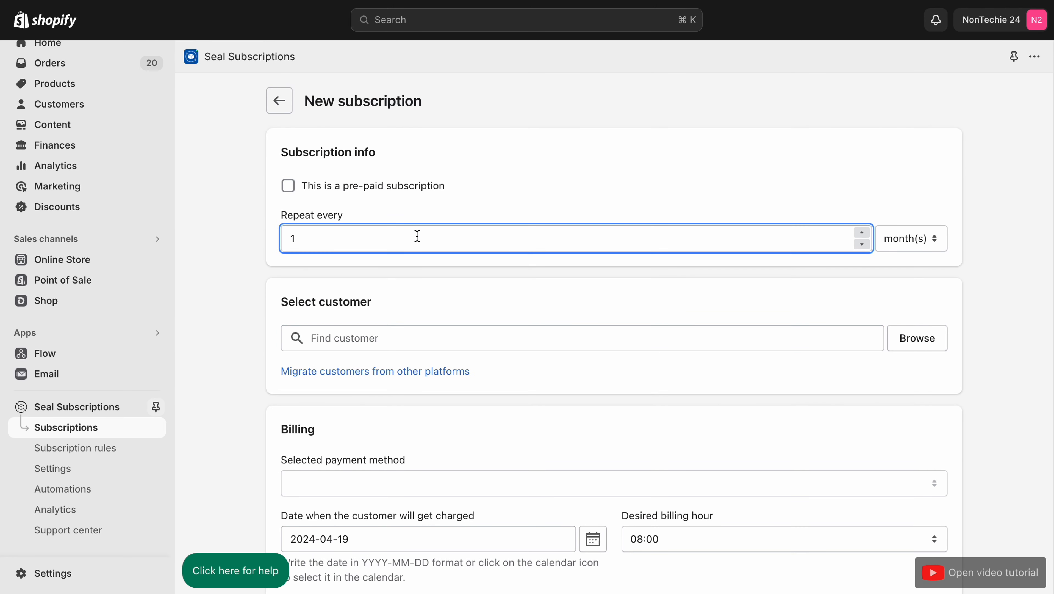
scroll(417, 236, "down", 1)
scroll(417, 235, "down", 4)
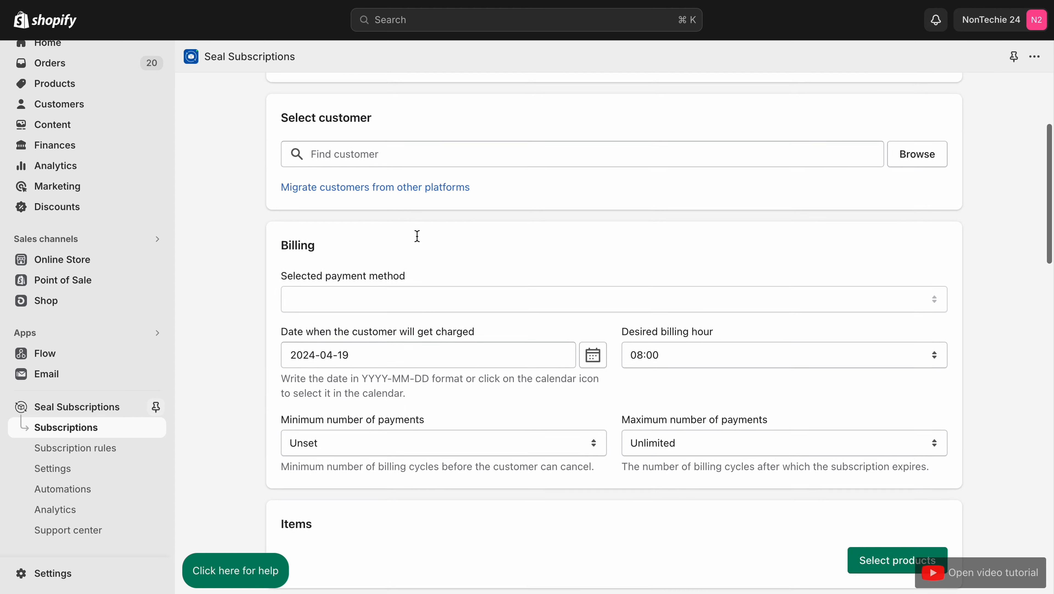
scroll(412, 278, "down", 5)
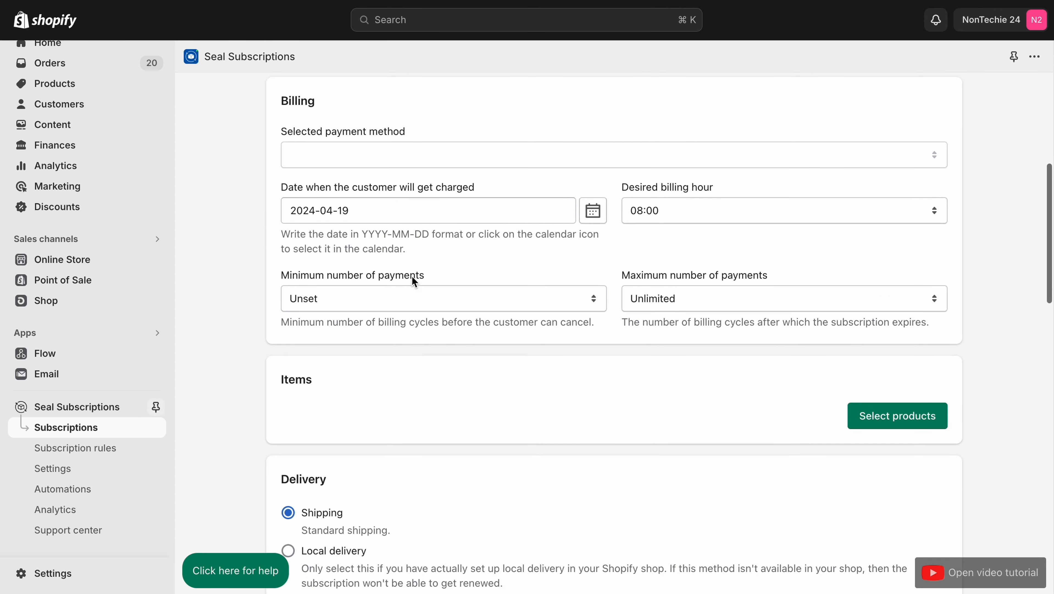
scroll(412, 279, "down", 3)
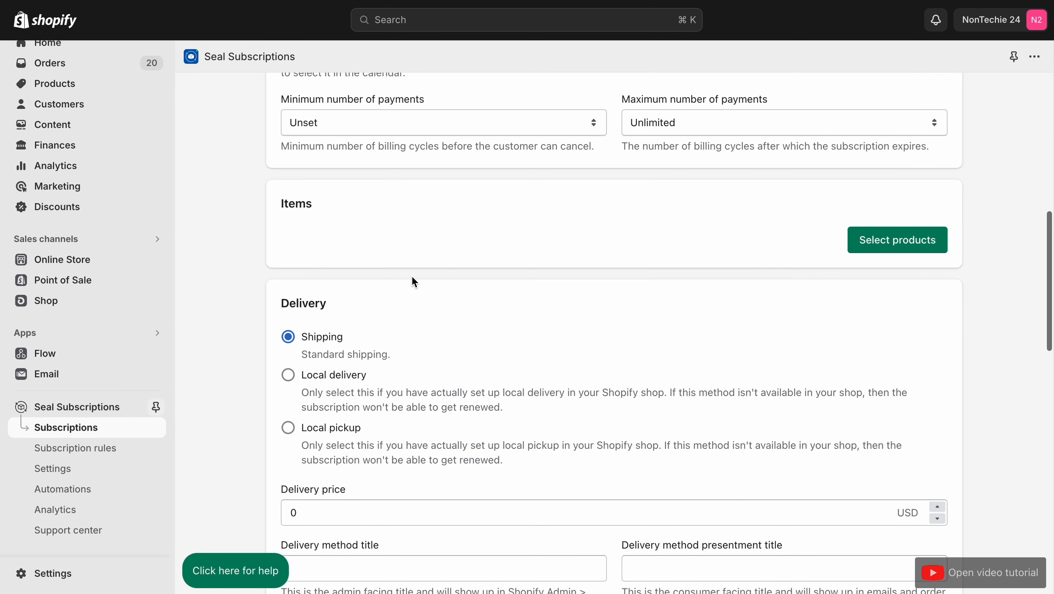
Step: Browse the products available for the new subscription and close the product picker without adding any
left_click(863, 241)
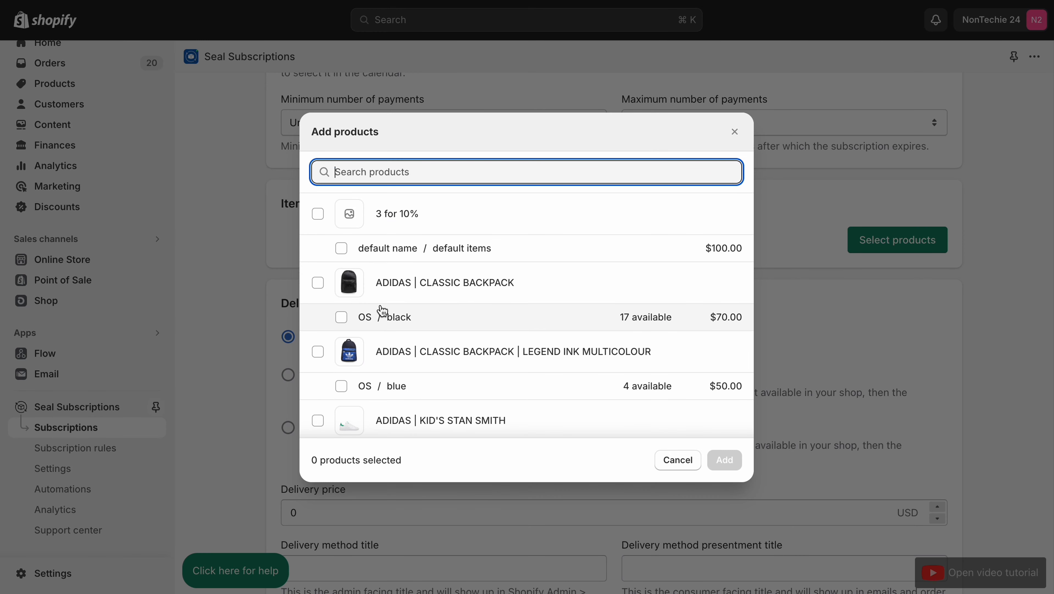
scroll(381, 306, "down", 20)
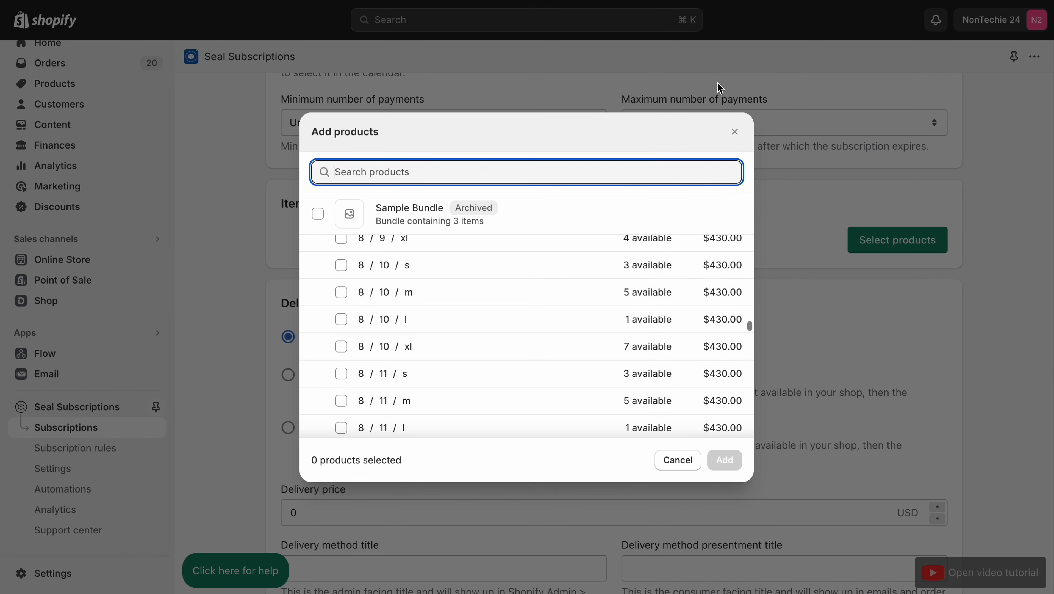
left_click(735, 132)
Step: Examine the new subscription's delivery options, additional info fields, migration check and customer agreement
scroll(333, 357, "down", 1)
scroll(332, 357, "down", 3)
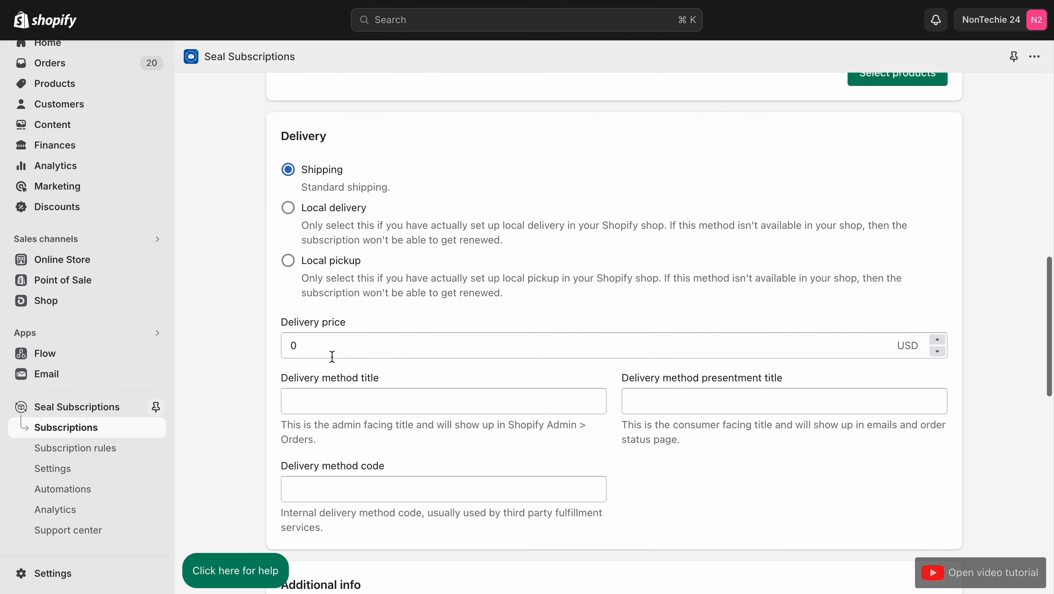
scroll(477, 271, "down", 15)
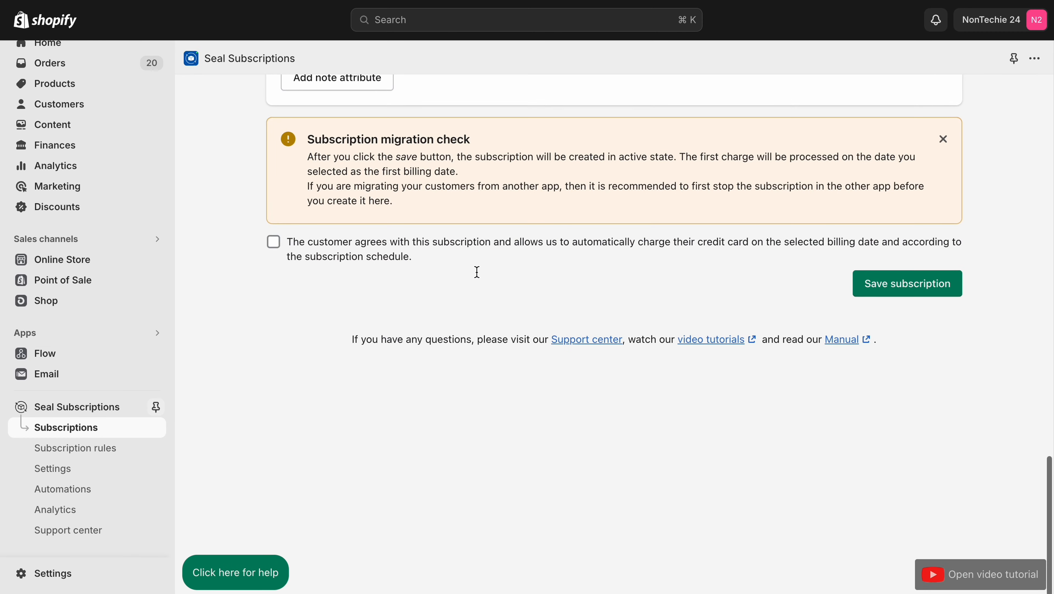
scroll(477, 272, "up", 6)
scroll(477, 271, "up", 3)
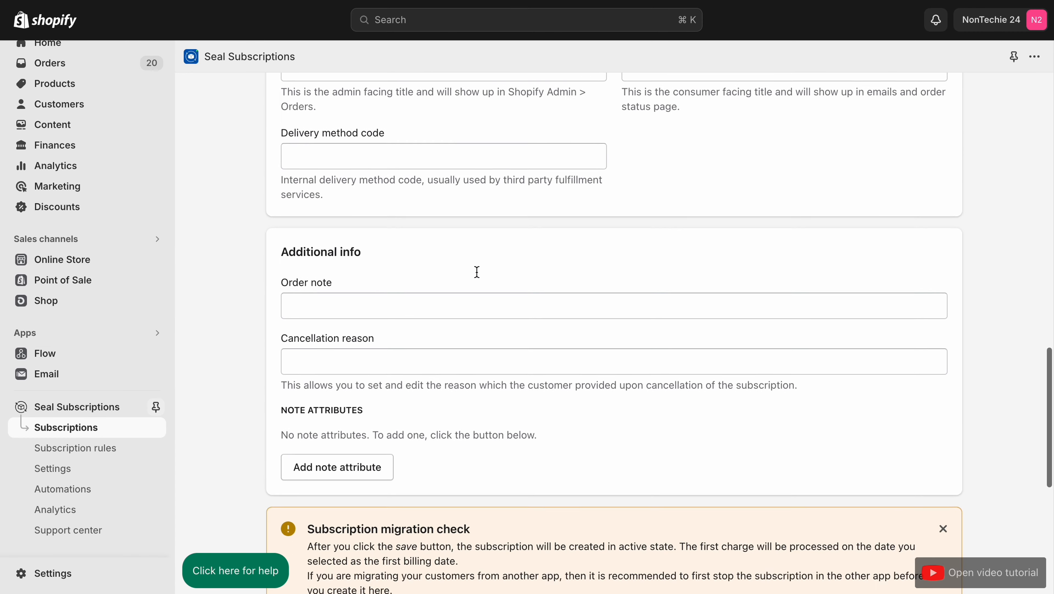
scroll(477, 271, "down", 6)
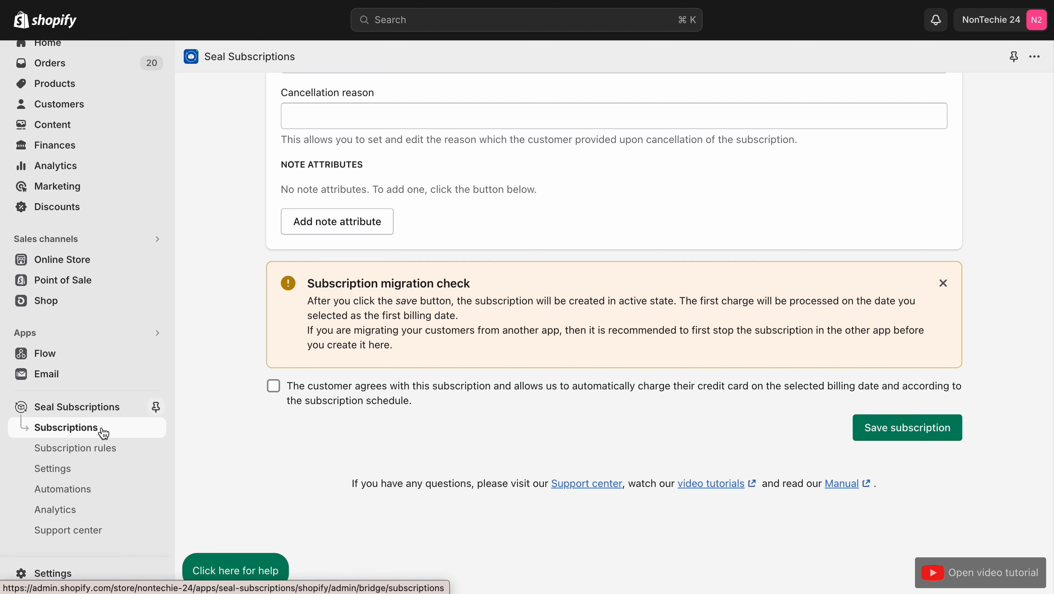
Step: Leave the new subscription form, revisit the subscription rules and open the general settings of Seal Subscriptions
left_click(67, 425)
left_click(78, 448)
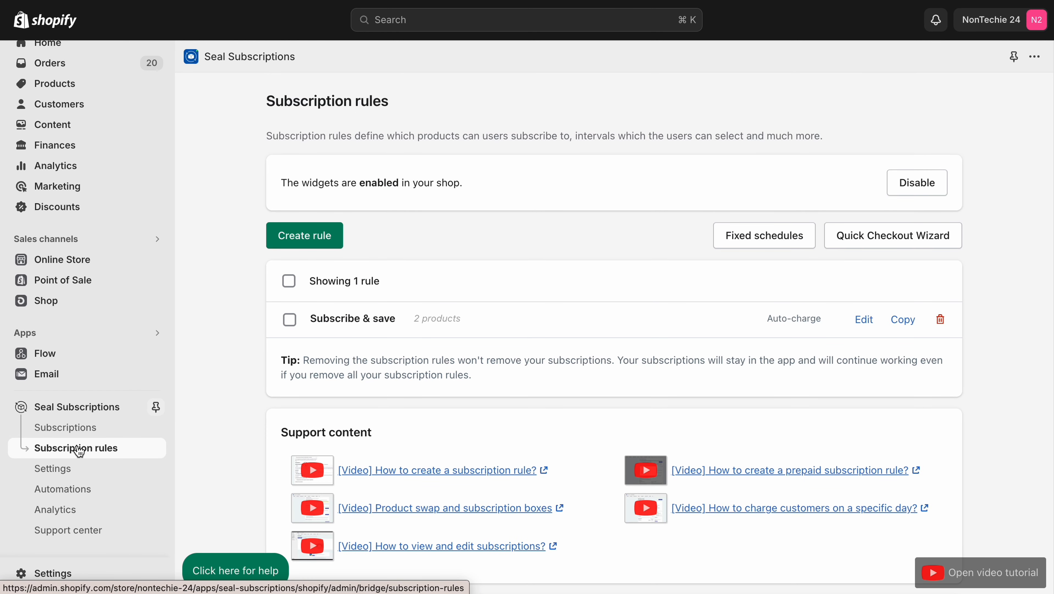
left_click(78, 471)
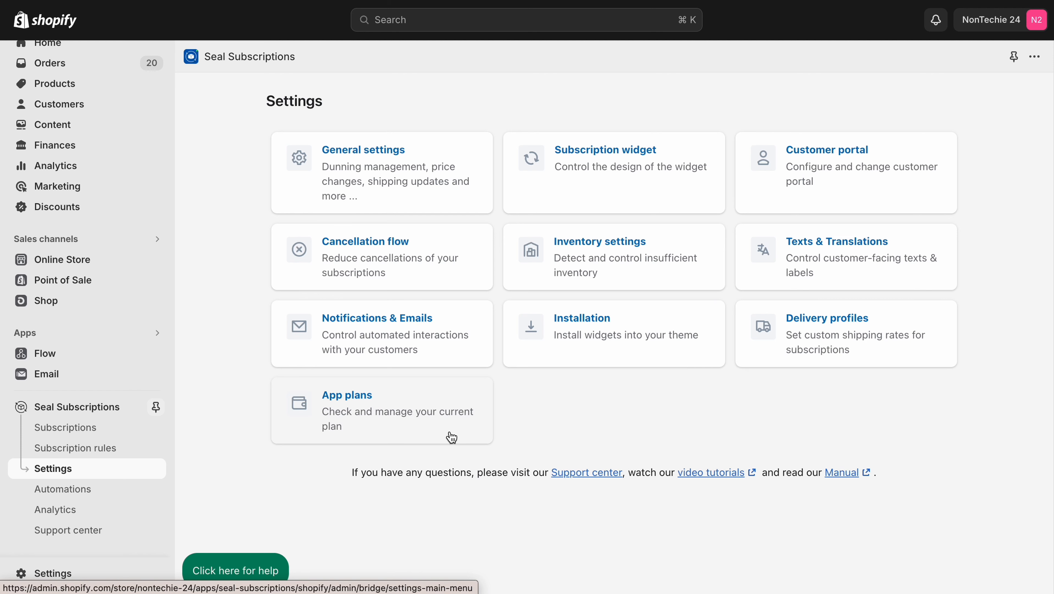
left_click(412, 183)
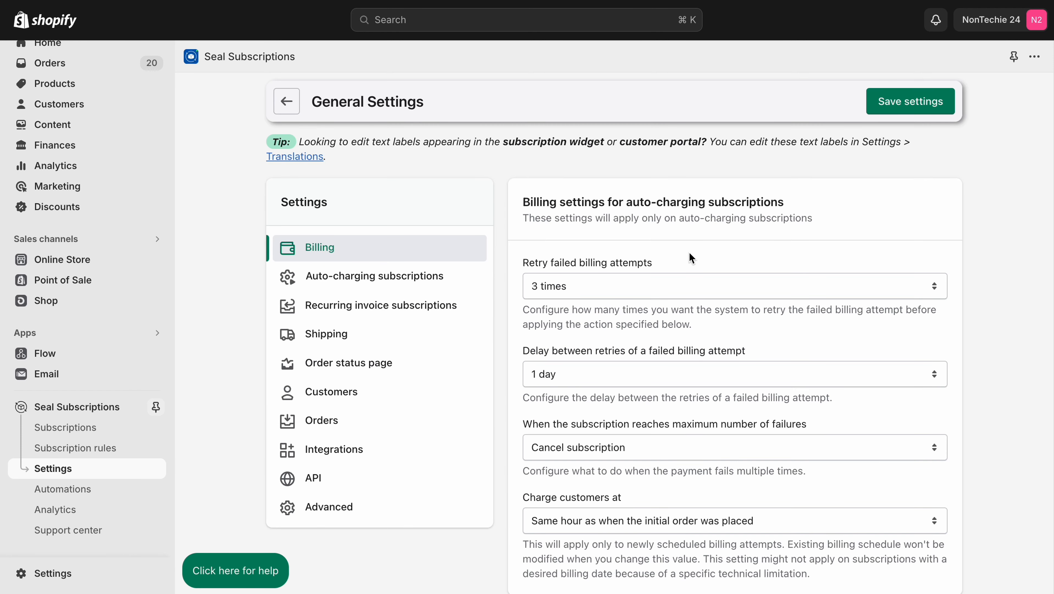
Step: Examine the billing settings for auto-charging subscriptions, including the actions offered when the maximum number of failures is reached
scroll(690, 253, "down", 3)
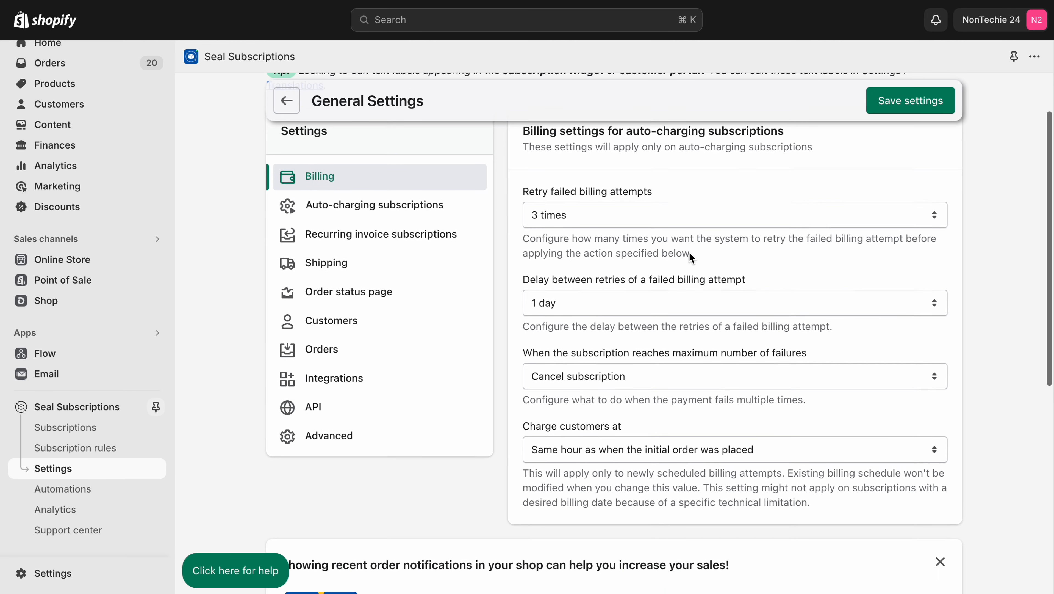
scroll(689, 251, "up", 1)
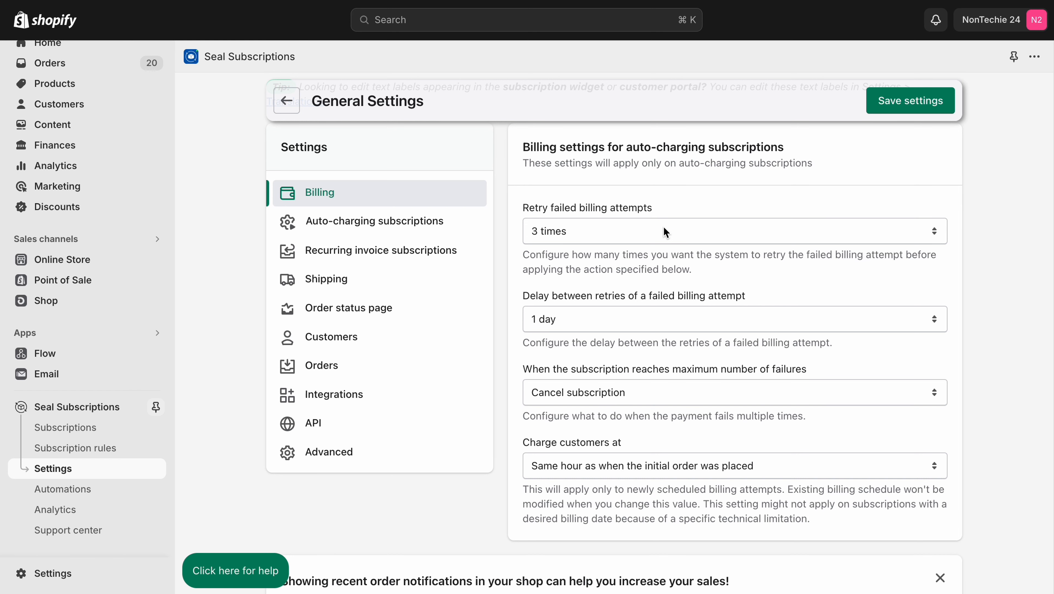
scroll(664, 229, "down", 3)
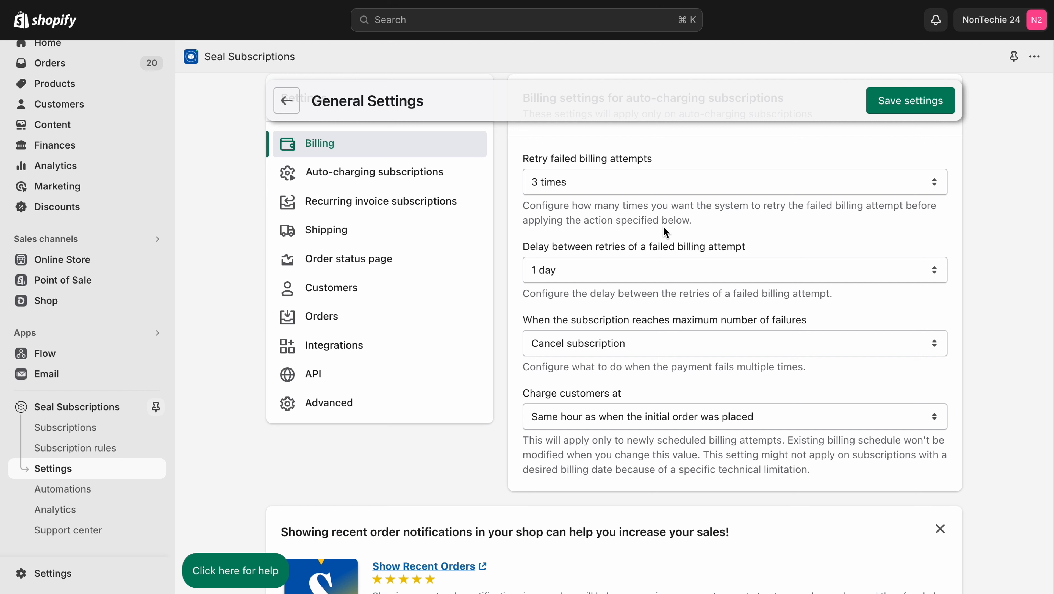
left_click(682, 345)
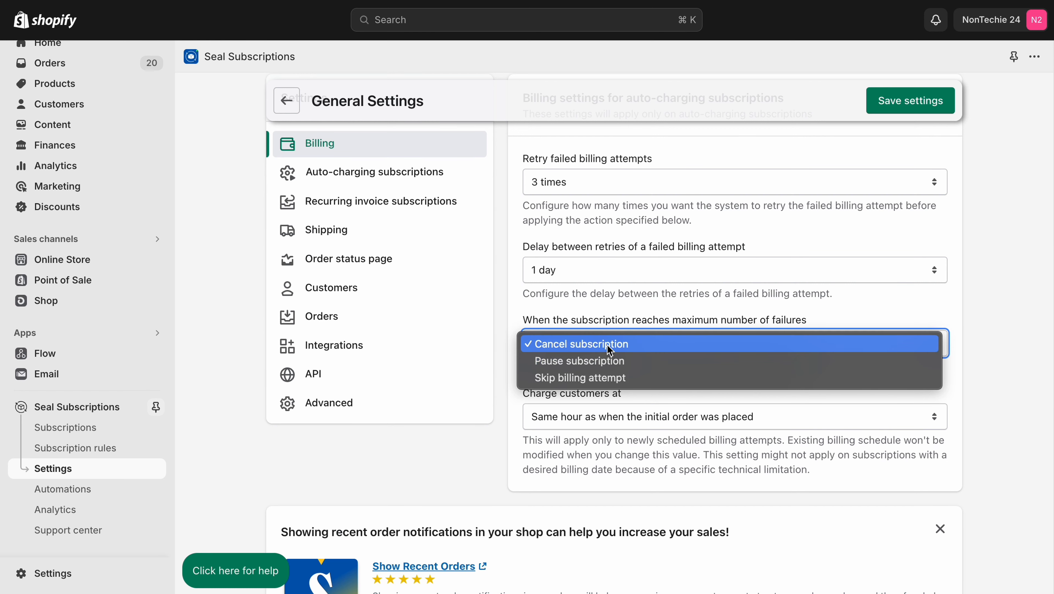
left_click(656, 311)
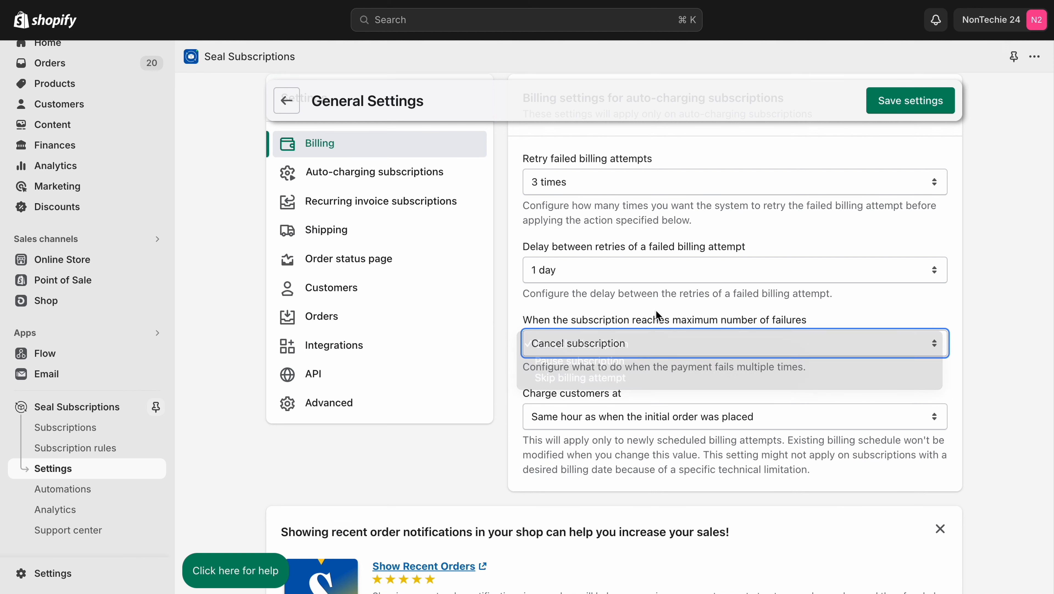
Step: Examine the auto-charging subscriptions settings for price change propagation, product title and SKU changes, and order tags
left_click(414, 177)
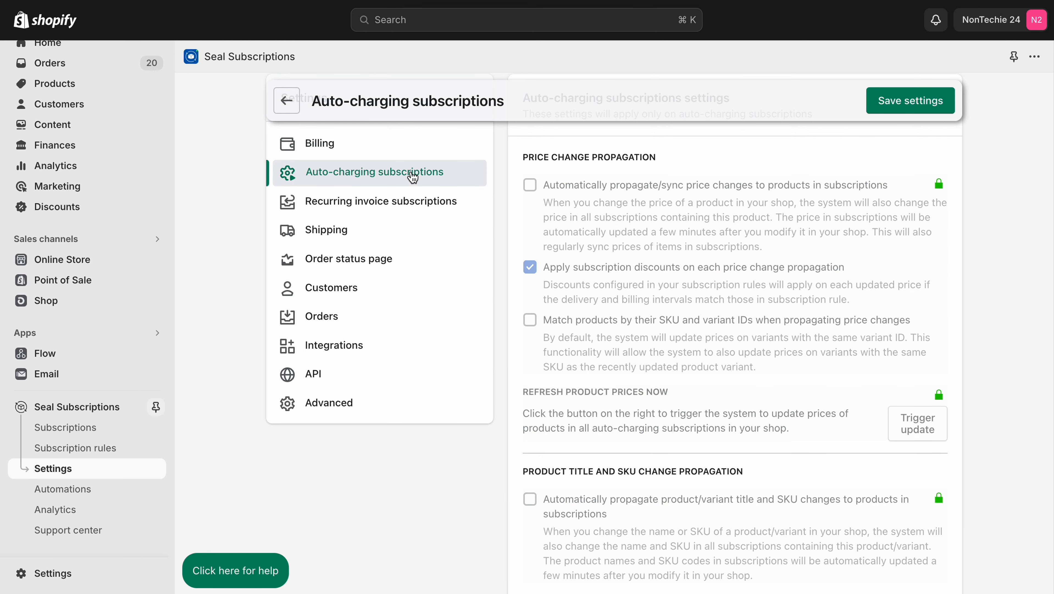
scroll(615, 217, "up", 3)
scroll(615, 218, "down", 1)
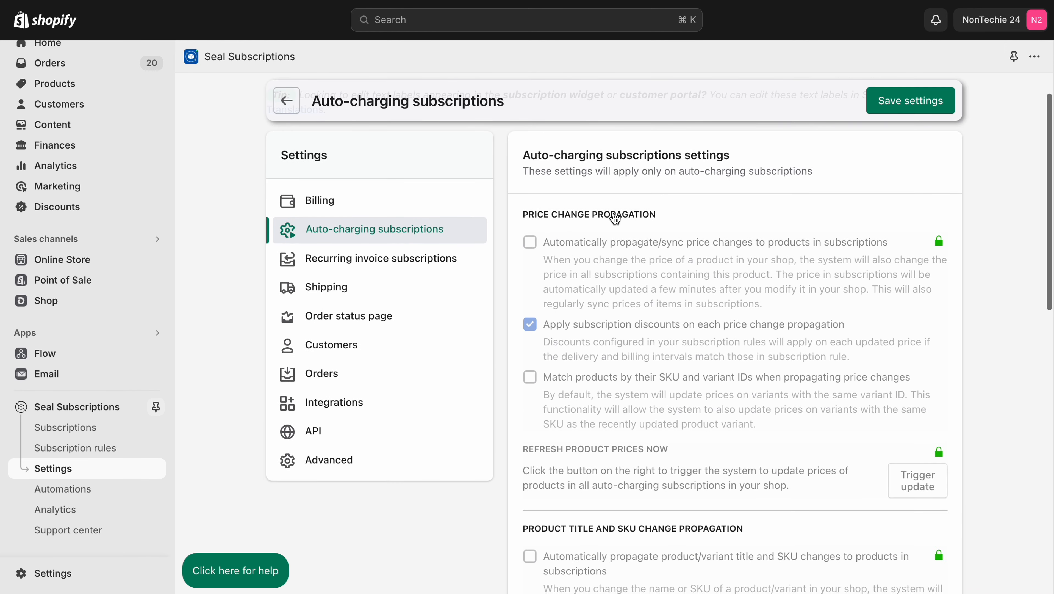
scroll(616, 218, "down", 10)
scroll(613, 214, "up", 10)
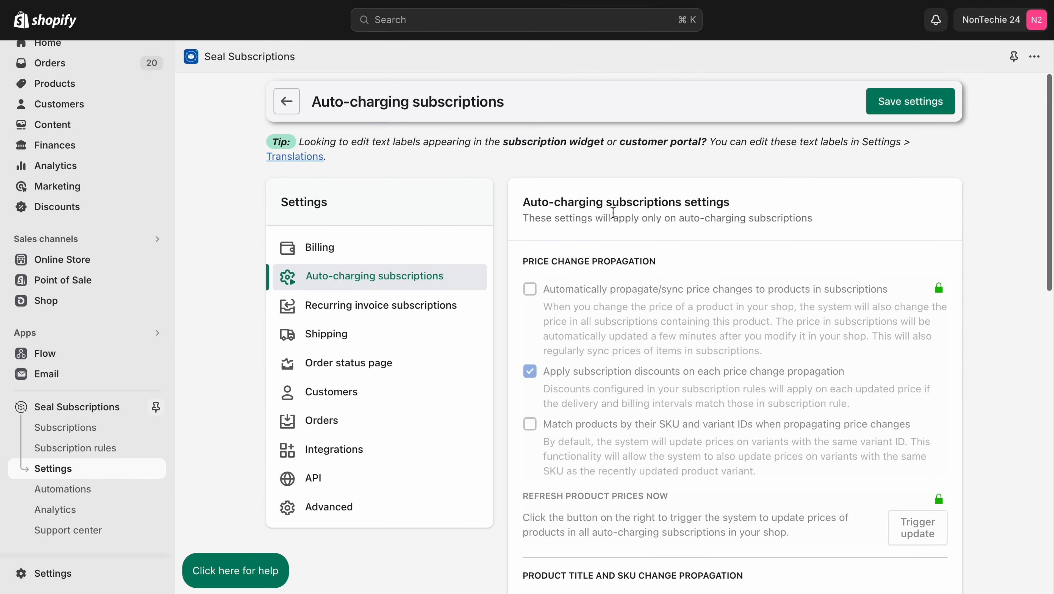
scroll(760, 347, "down", 10)
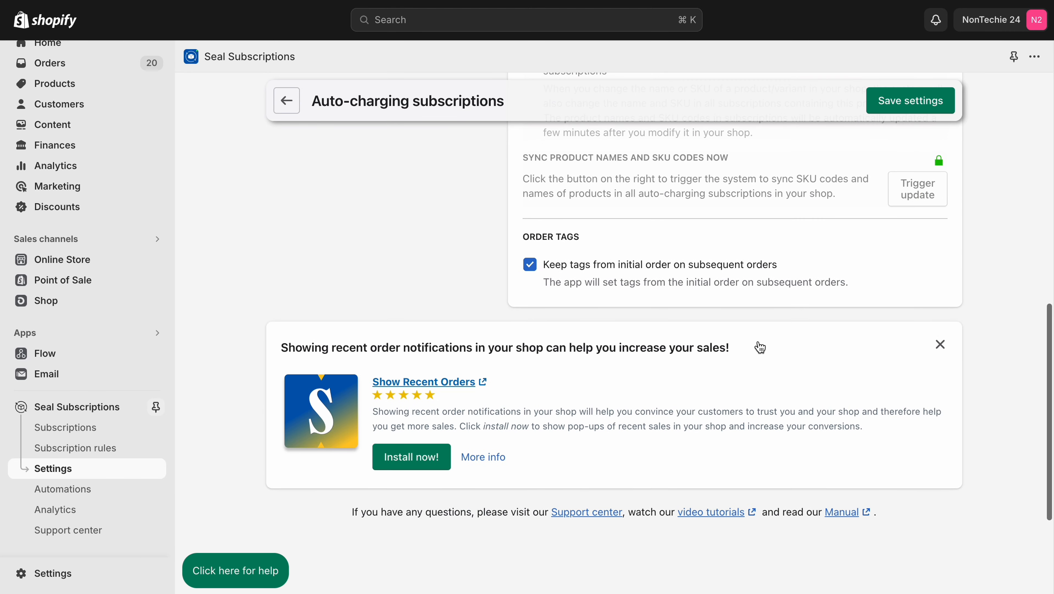
Step: Examine the recurring invoice subscriptions settings for product prices, inventory bypass and discounts
scroll(760, 347, "up", 6)
left_click(406, 216)
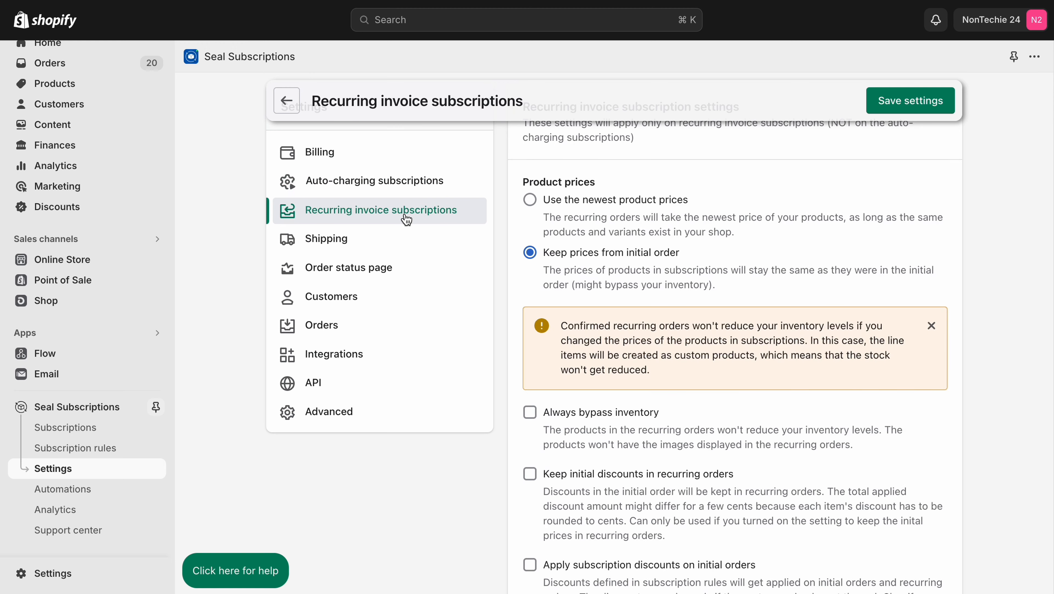
scroll(599, 212, "up", 2)
scroll(599, 212, "down", 7)
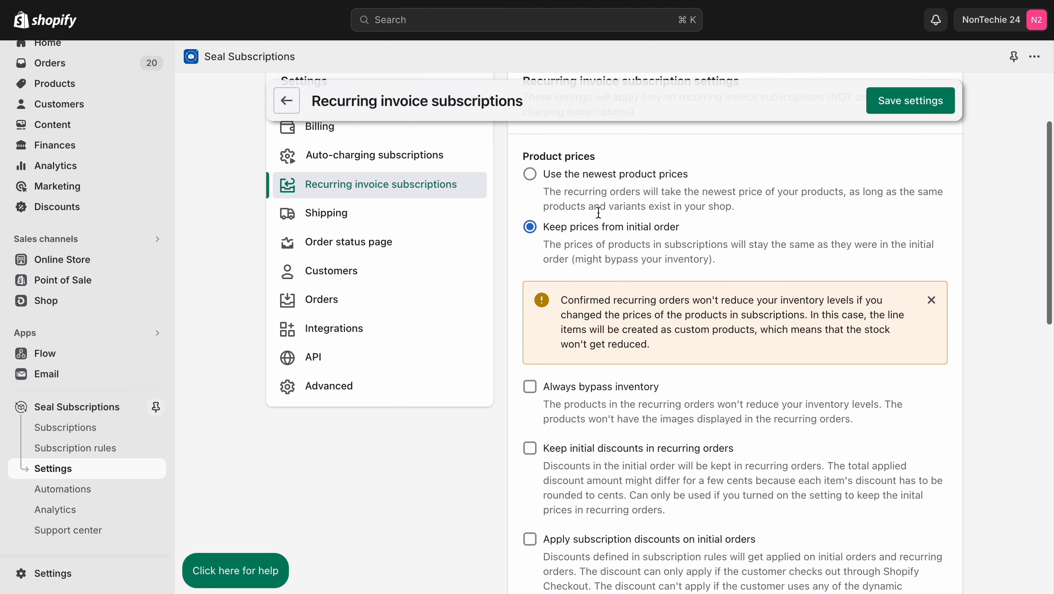
Step: Examine the shipping settings, including delivery cost updates, cost recalculation and the shipping method name for subscription renewals
scroll(599, 212, "up", 4)
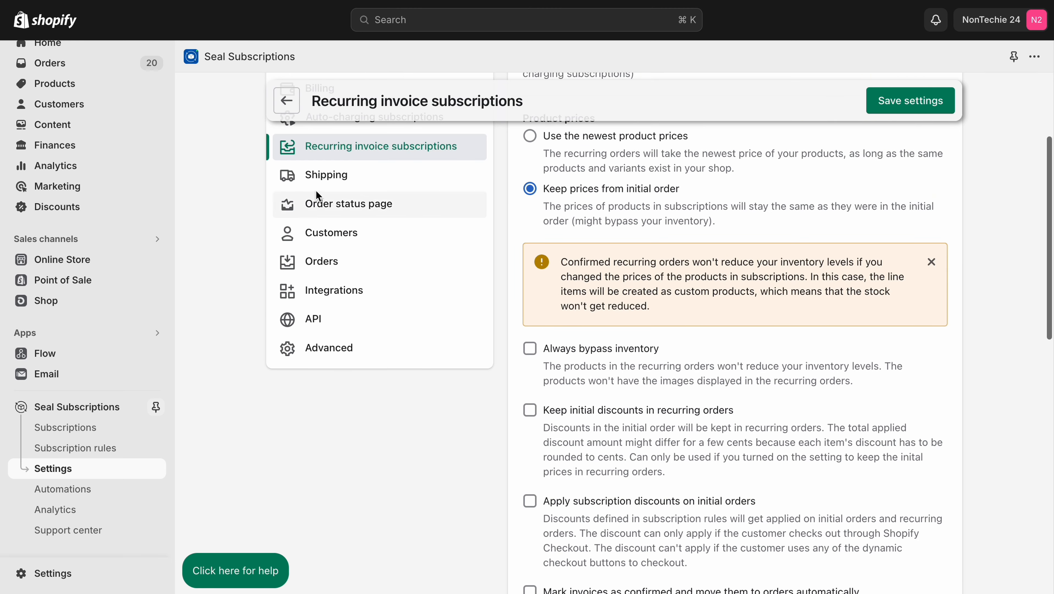
left_click(324, 177)
scroll(595, 189, "up", 3)
scroll(594, 189, "down", 6)
scroll(595, 191, "down", 5)
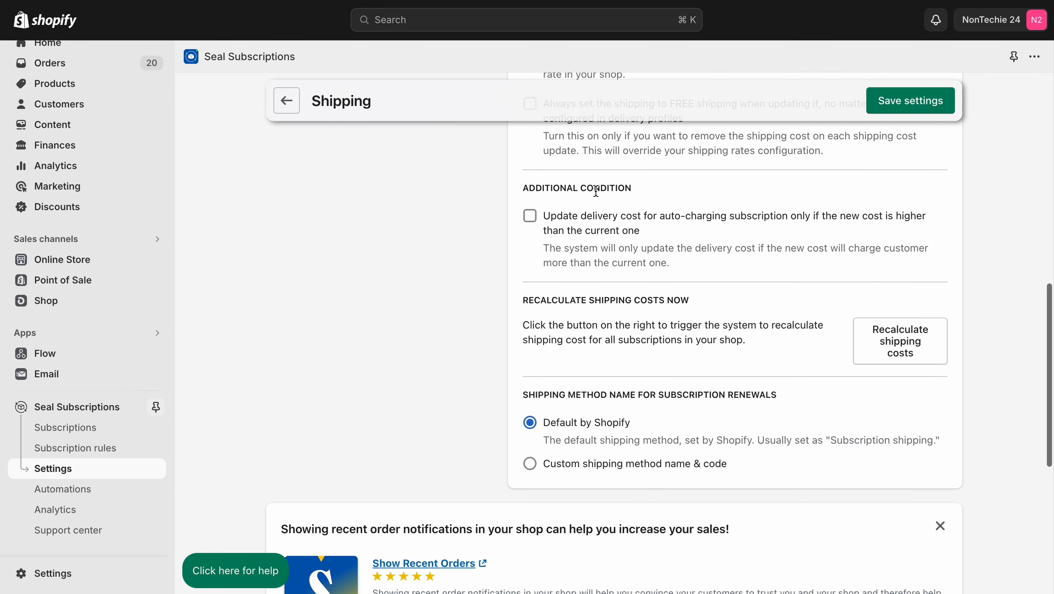
Step: Examine the order status page settings and the link destinations offered for the subscription box, keeping Account login page
scroll(507, 199, "up", 9)
left_click(352, 282)
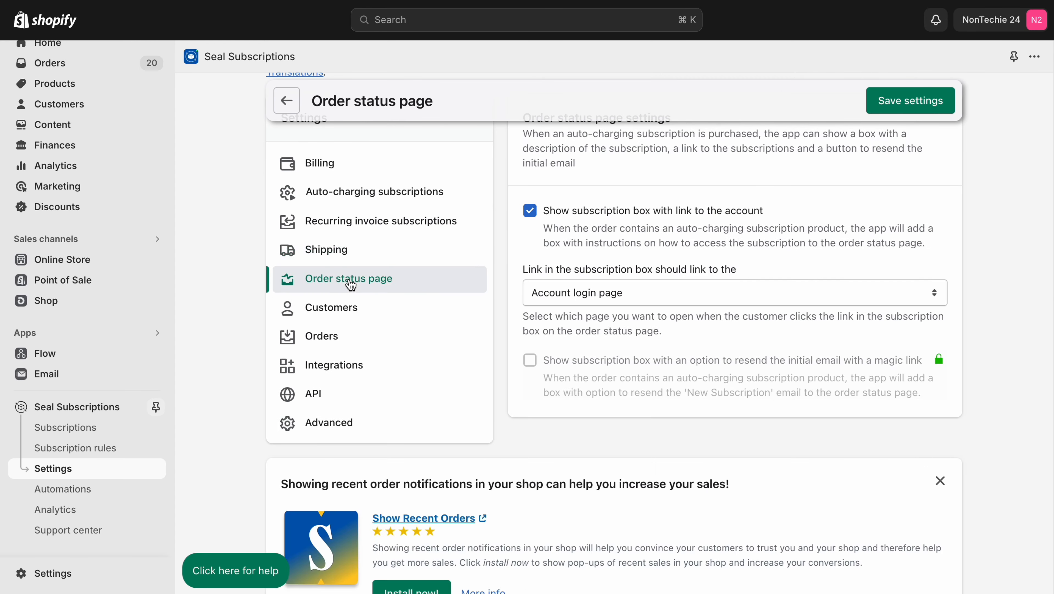
scroll(647, 232, "up", 2)
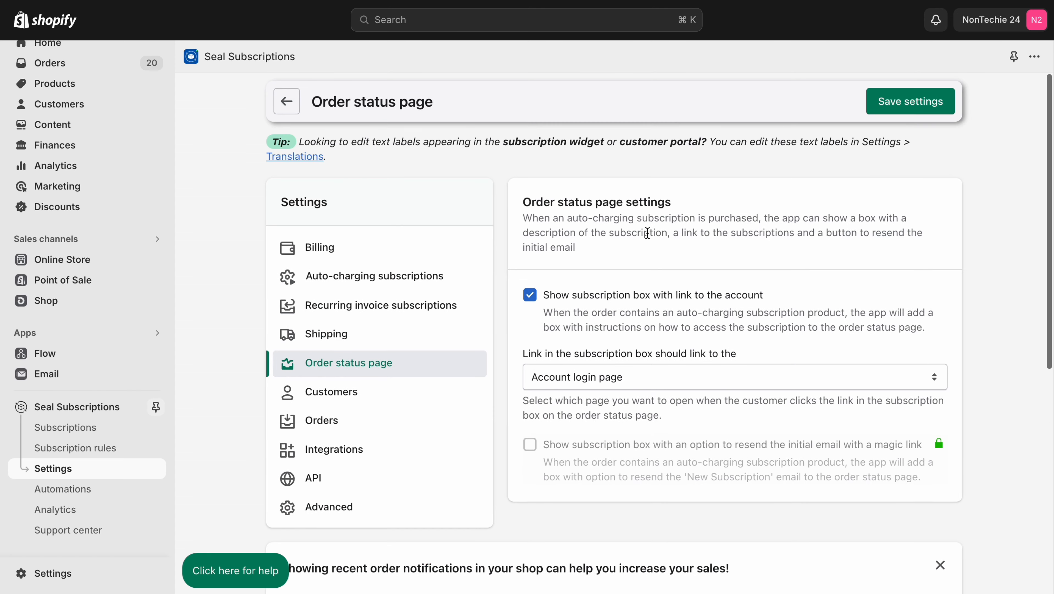
left_click(590, 378)
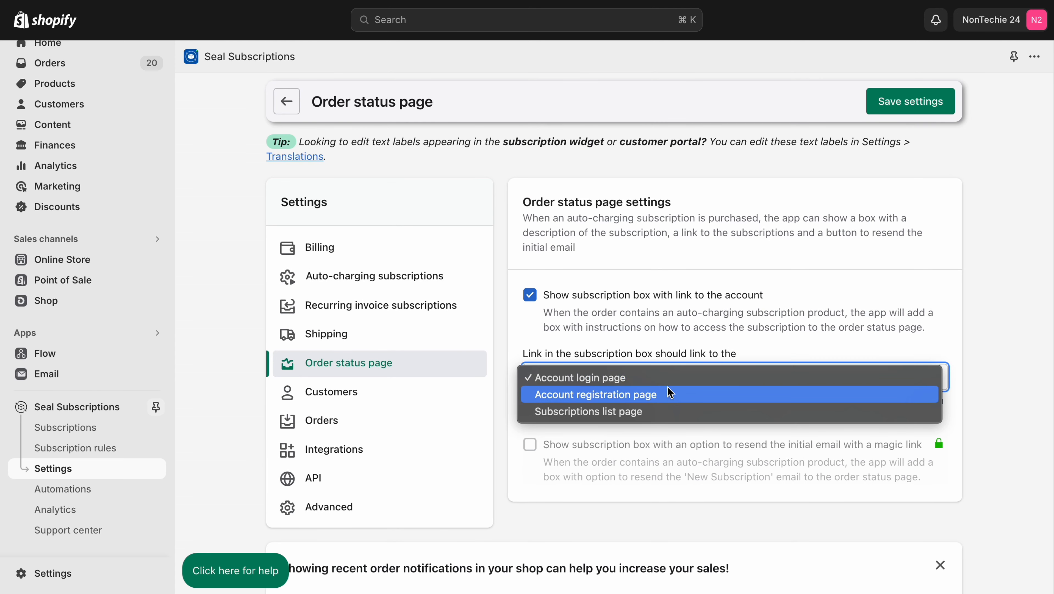
left_click(664, 377)
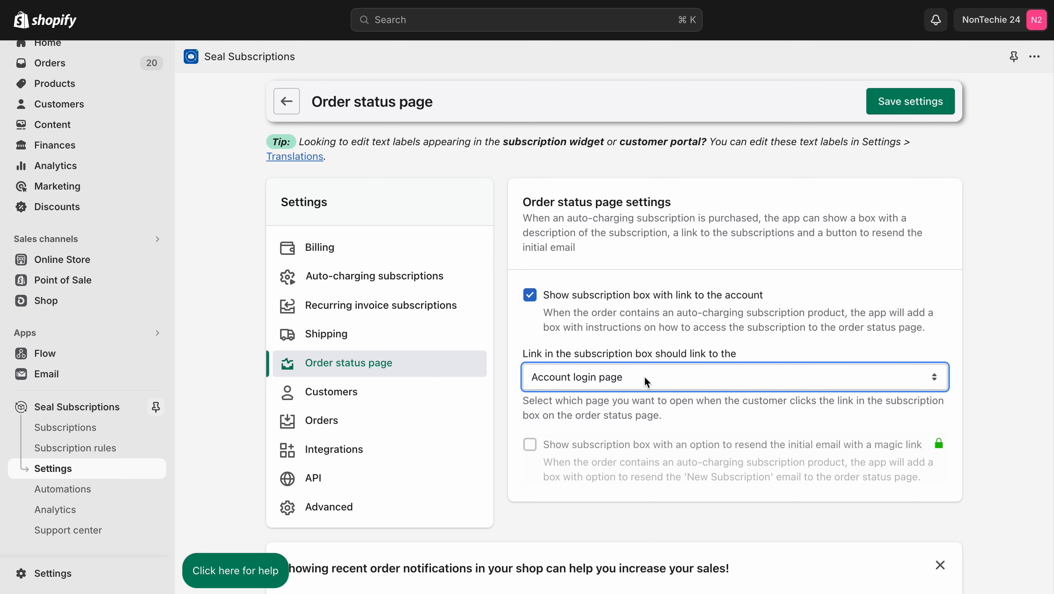
Step: Examine the tagging settings for customers and for new and subsequent subscription orders
left_click(350, 400)
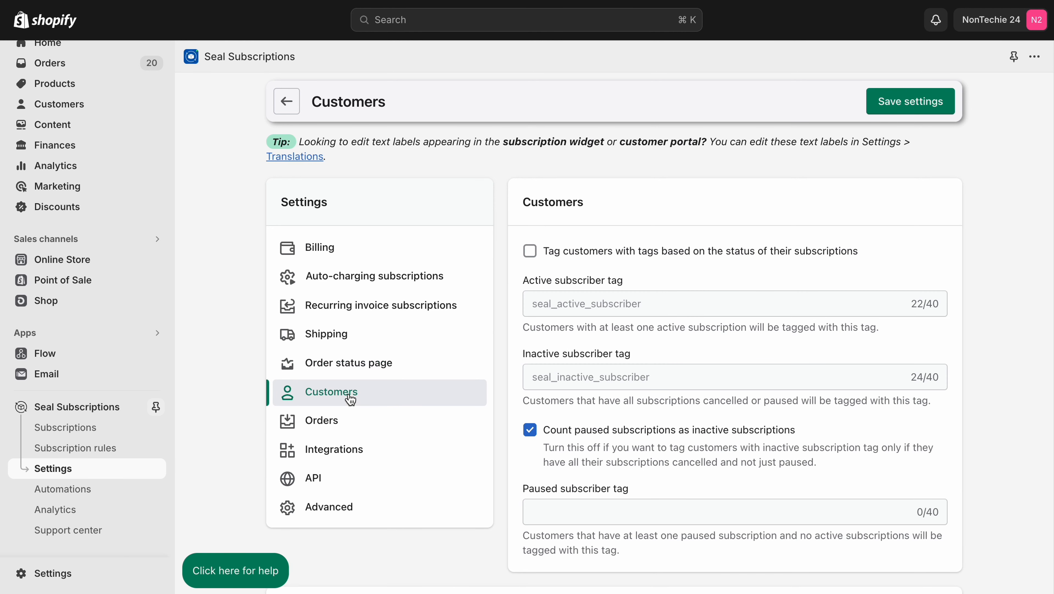
scroll(587, 381, "down", 5)
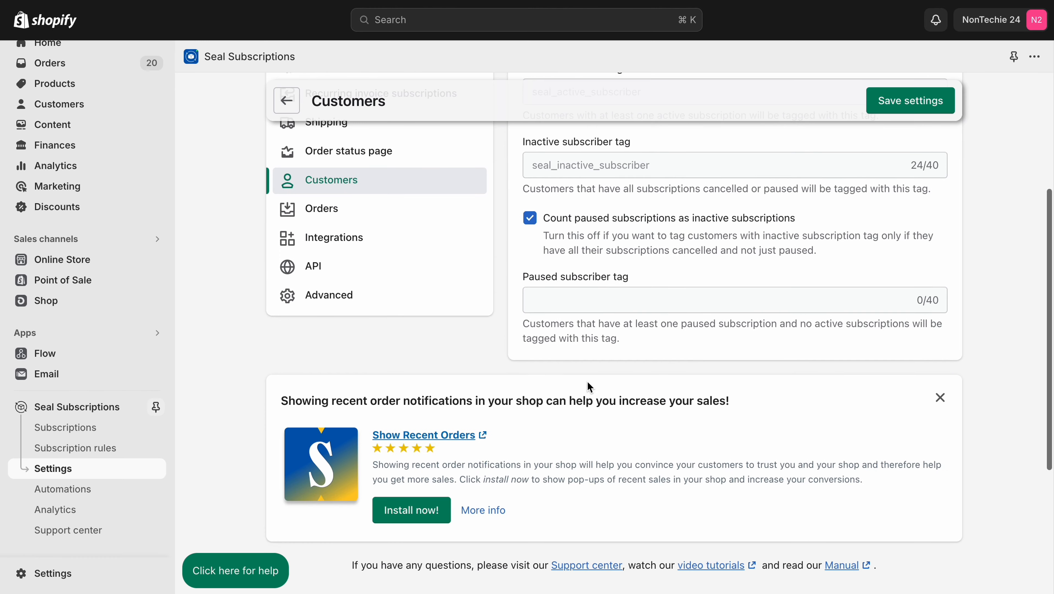
scroll(587, 380, "up", 3)
left_click(355, 347)
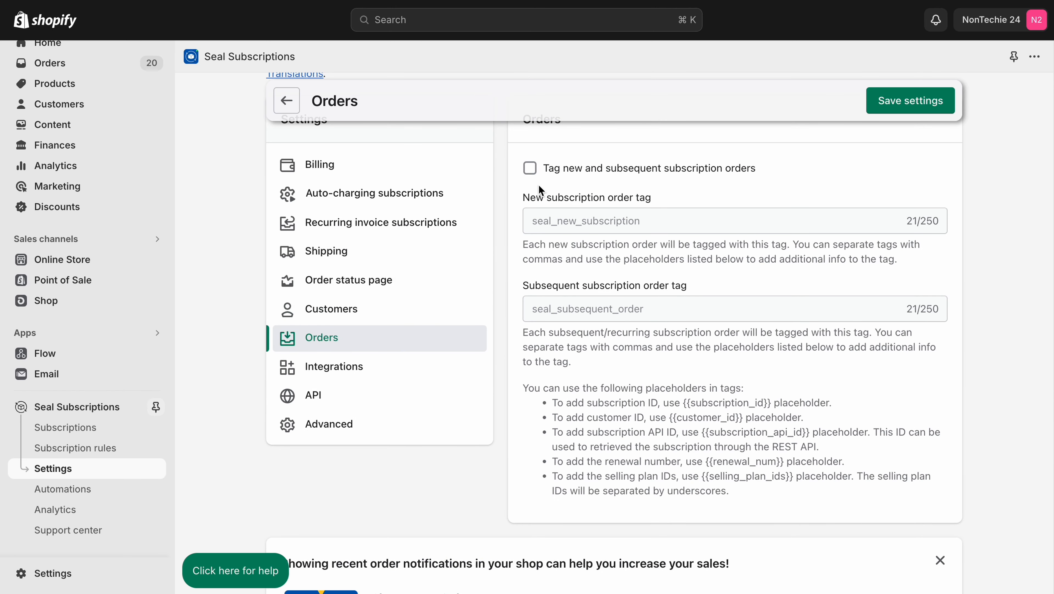
Step: Examine the available integrations, including Bundler, PageFly, GemPages, Google Analytics, Klaviyo and UpPromote
left_click(340, 374)
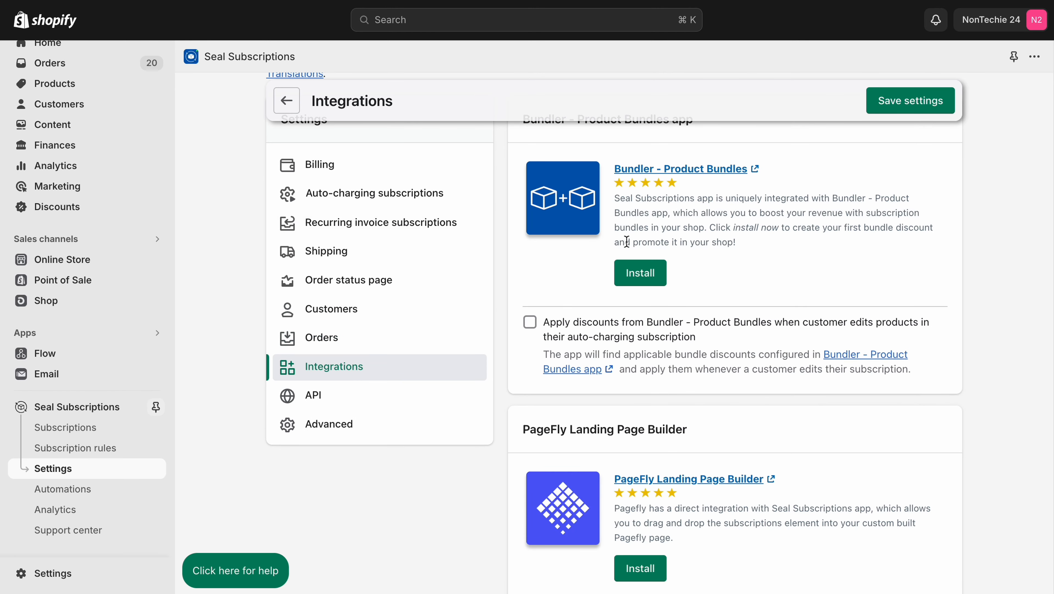
scroll(627, 242, "up", 3)
scroll(627, 242, "down", 10)
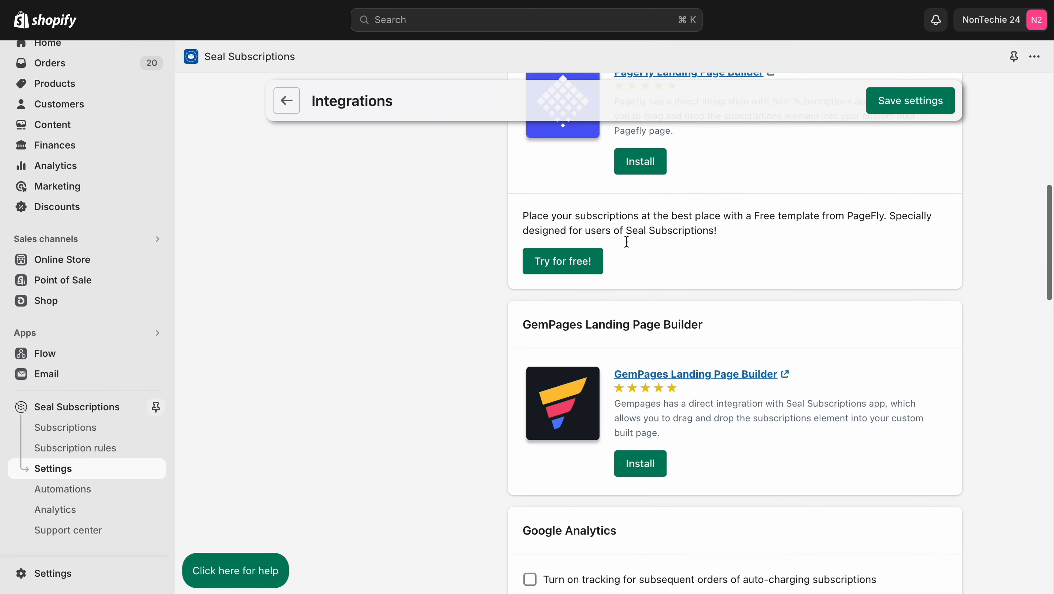
scroll(627, 242, "down", 12)
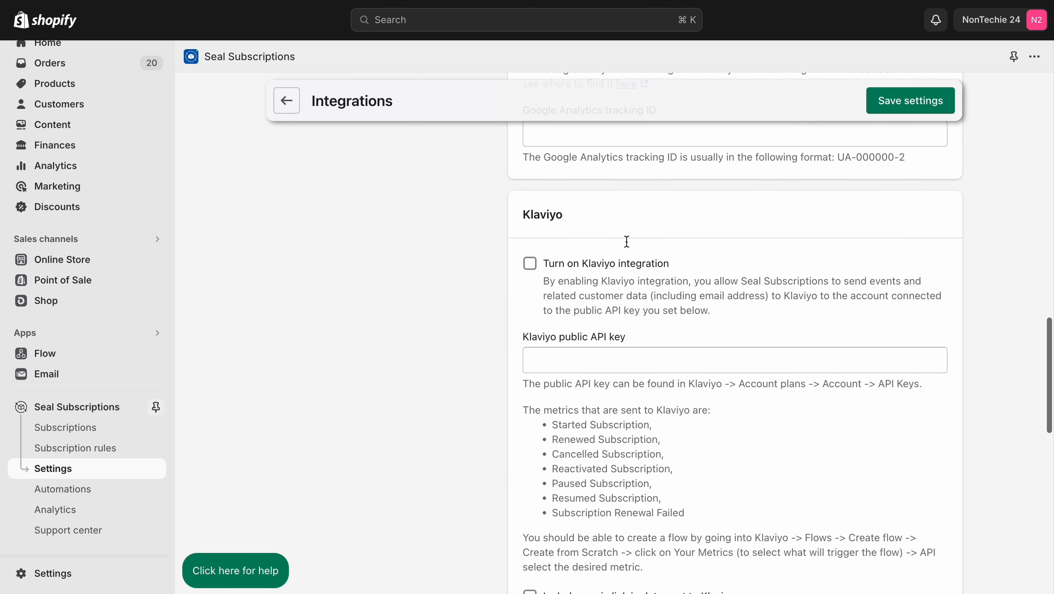
scroll(627, 241, "up", 7)
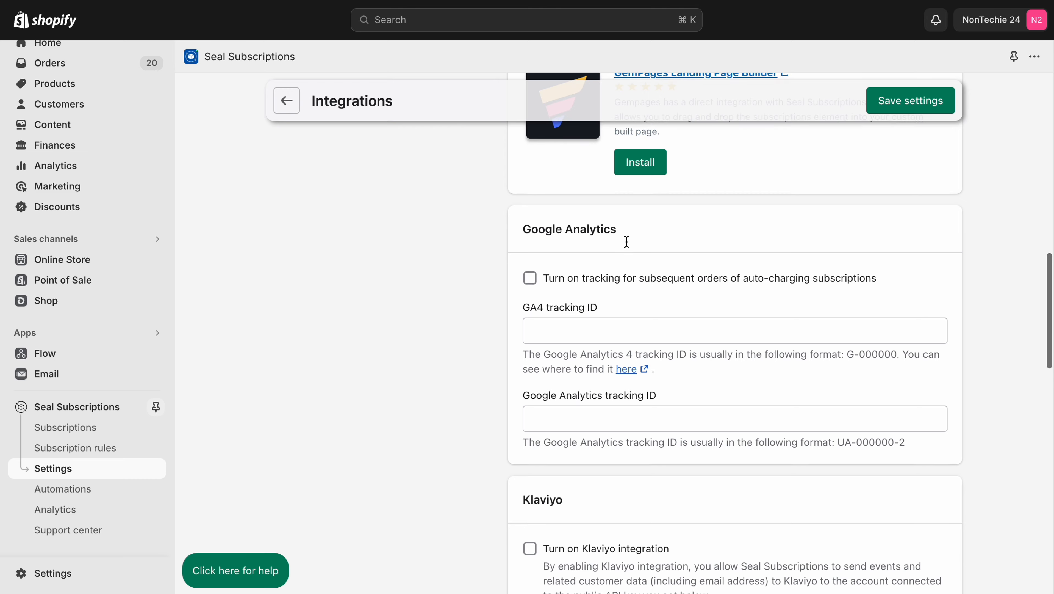
scroll(627, 242, "up", 8)
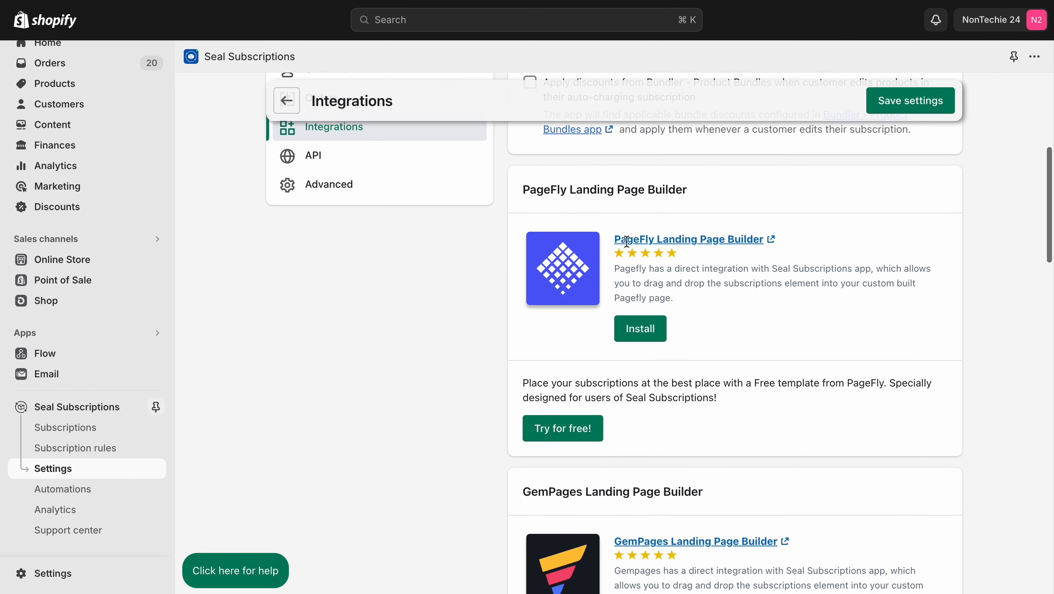
scroll(627, 241, "down", 15)
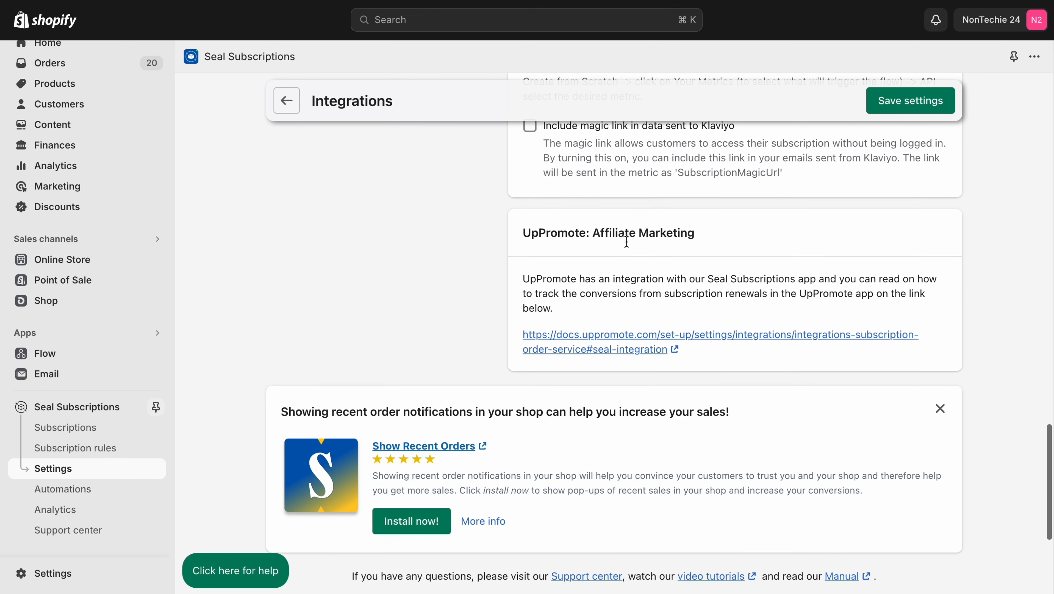
Step: Look at the API settings and examine the advanced settings for disabled URLs, custom CSS, currency format and widget display
scroll(627, 241, "up", 20)
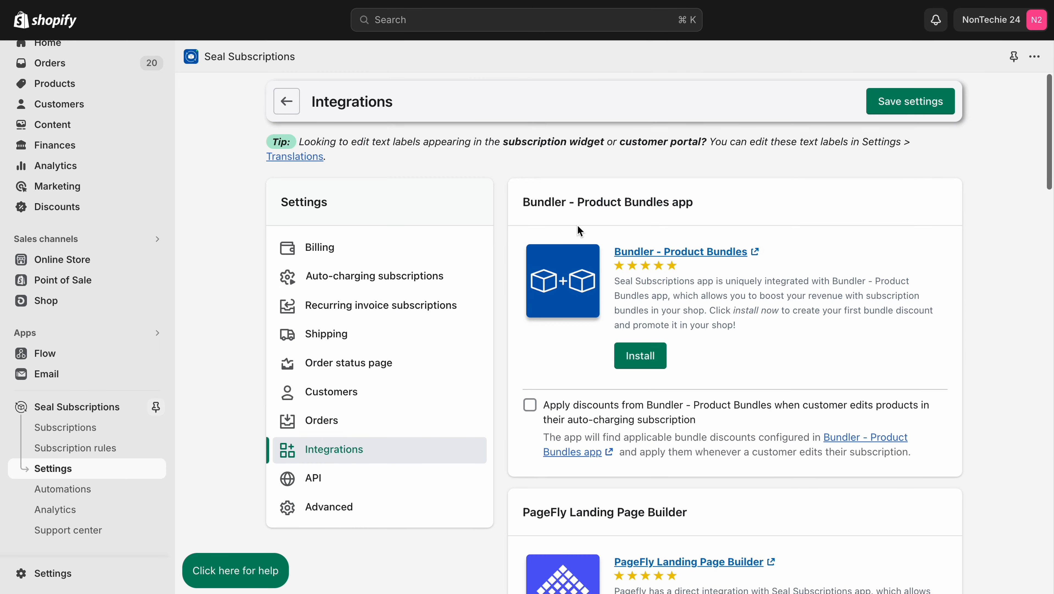
left_click(350, 480)
left_click(370, 510)
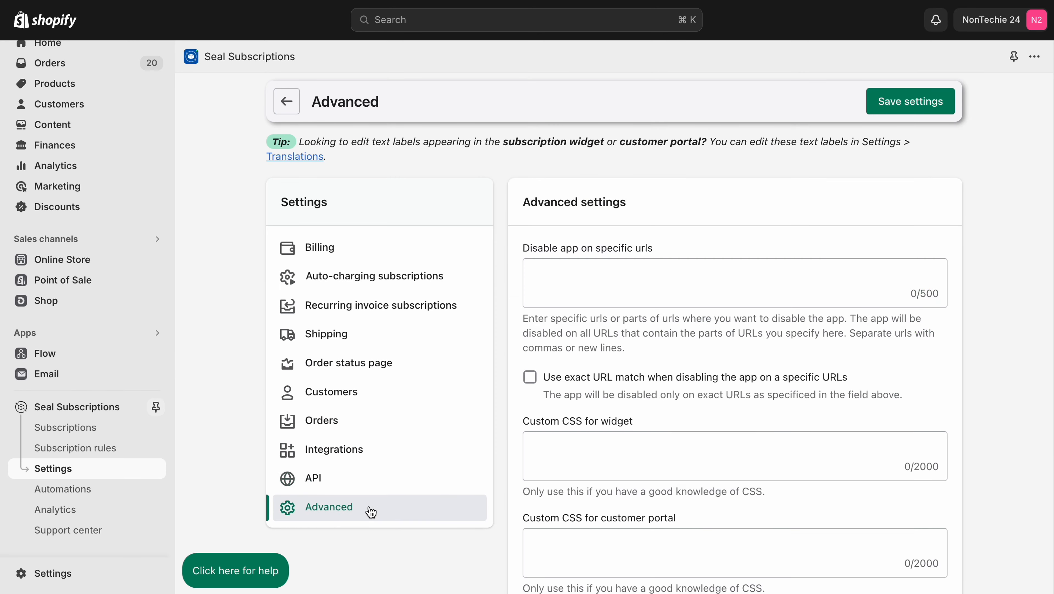
scroll(635, 381, "down", 7)
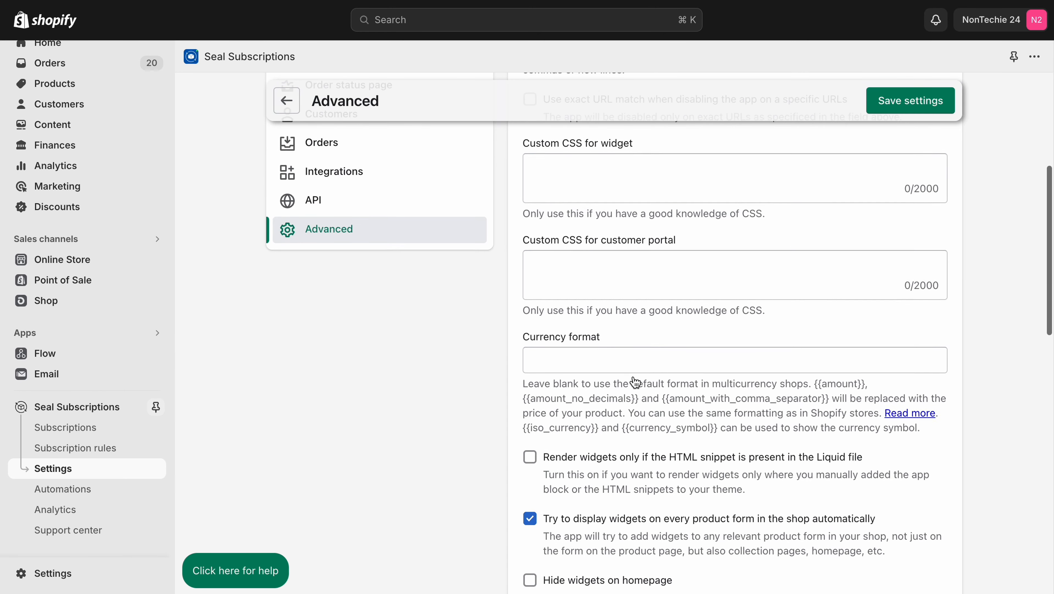
left_click(606, 262)
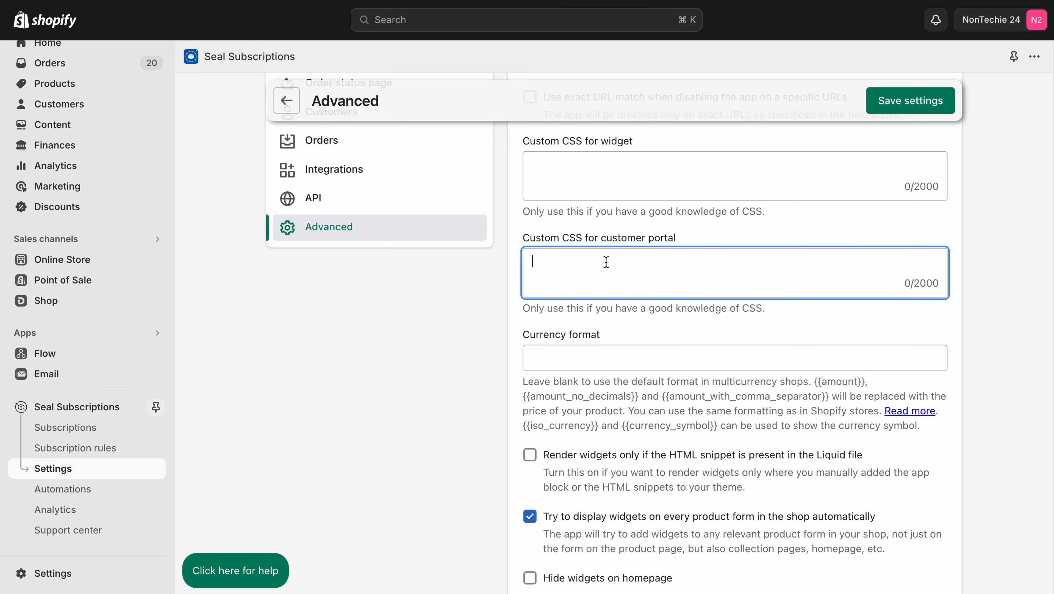
scroll(605, 261, "down", 10)
Step: Leave the general settings and examine the subscription widget's text, border and radio button colors
scroll(562, 263, "up", 20)
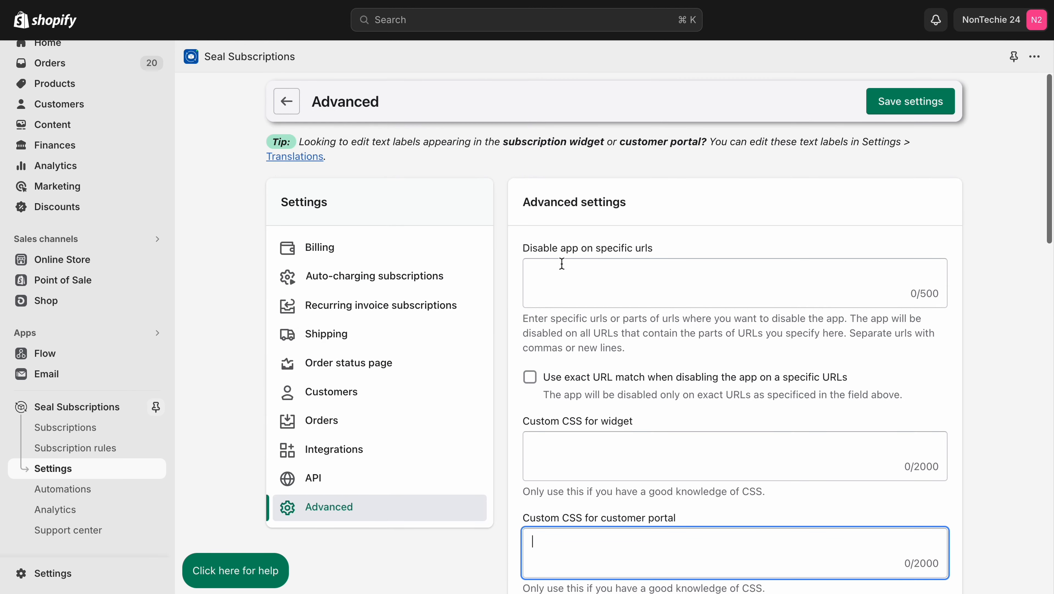
left_click(288, 101)
left_click(617, 174)
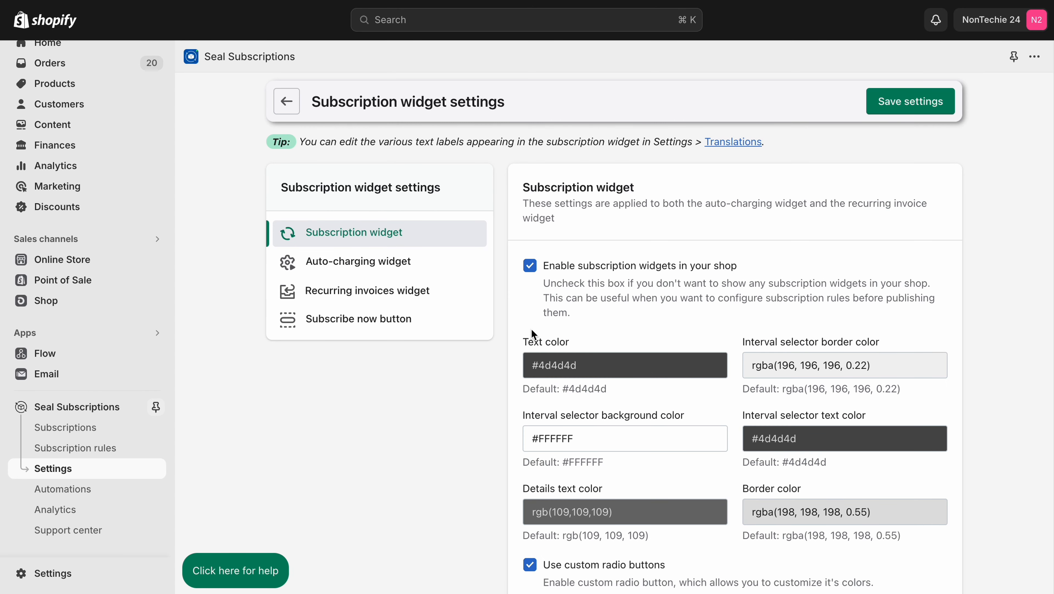
scroll(531, 327, "down", 3)
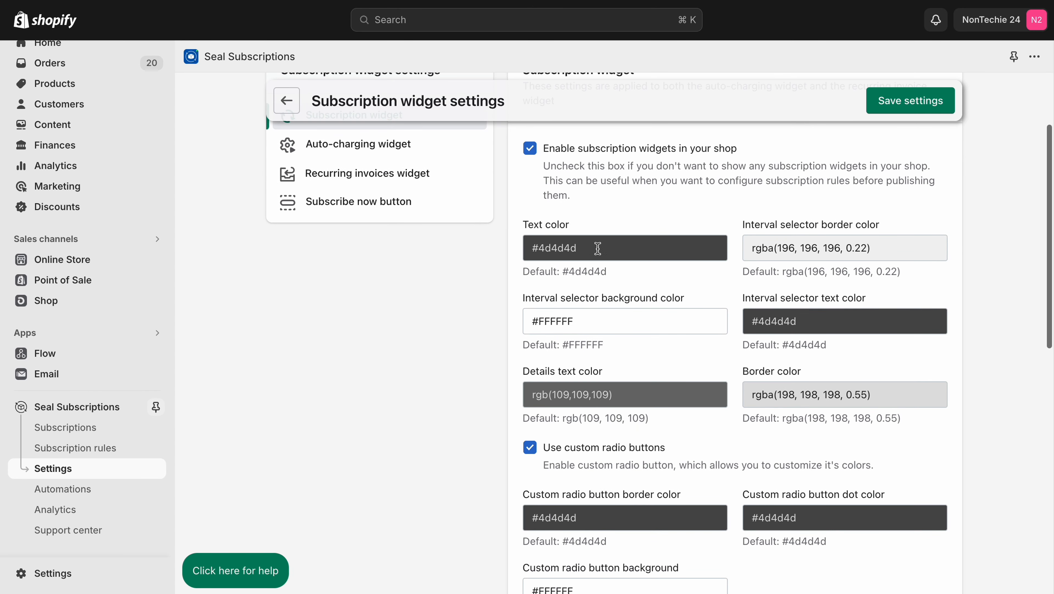
left_click(602, 247)
left_click(421, 264)
scroll(422, 263, "down", 5)
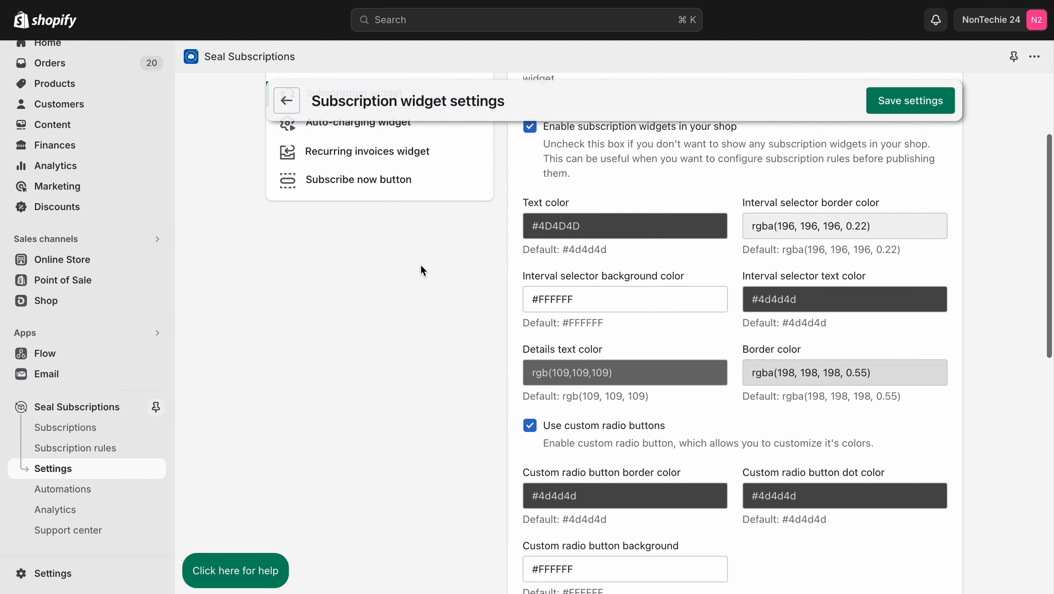
Step: Examine the widget settings for the auto-charging widget, recurring invoices widget and Subscribe now button
scroll(424, 263, "up", 10)
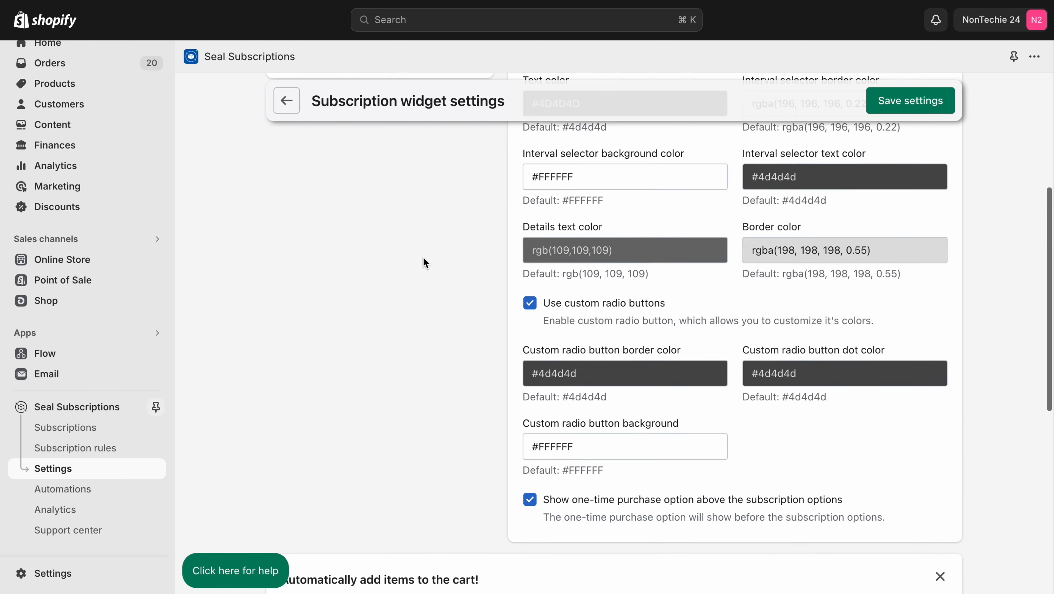
left_click(373, 261)
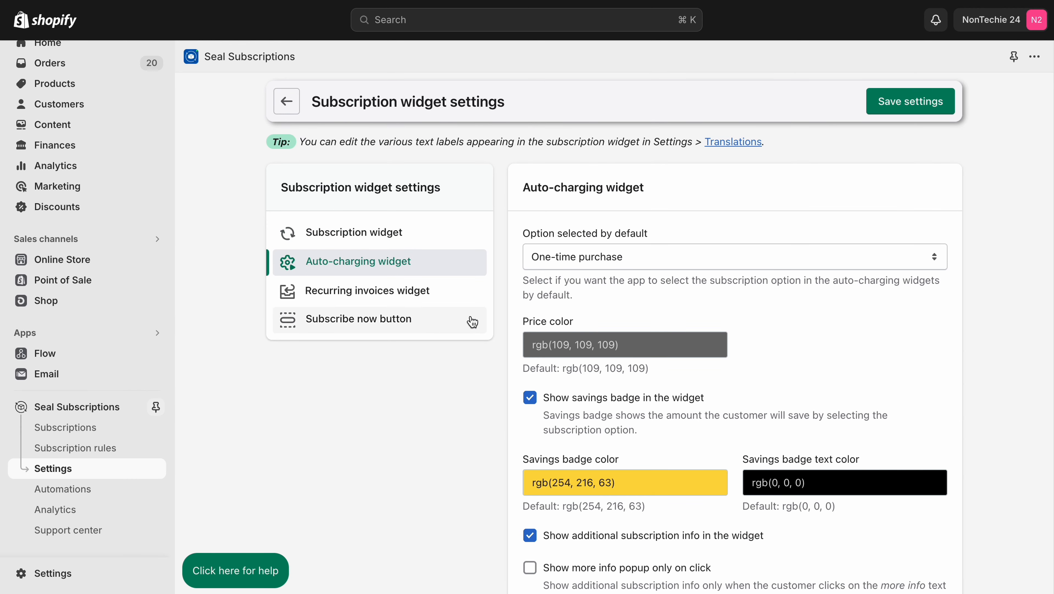
left_click(402, 300)
left_click(342, 324)
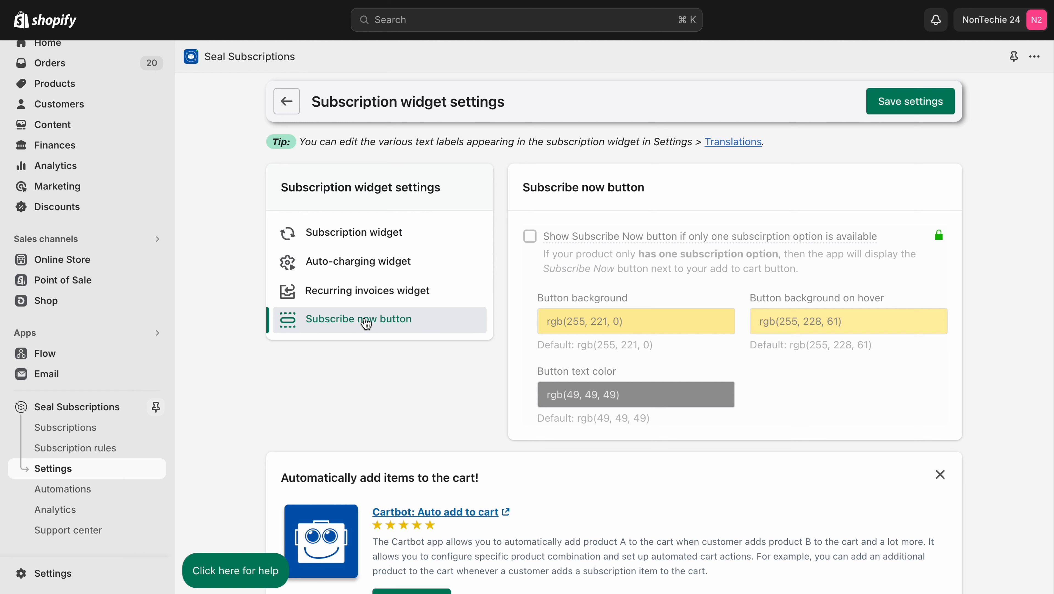
Step: Open the customer portal settings and examine the product editing and subscription editing permissions
left_click(288, 101)
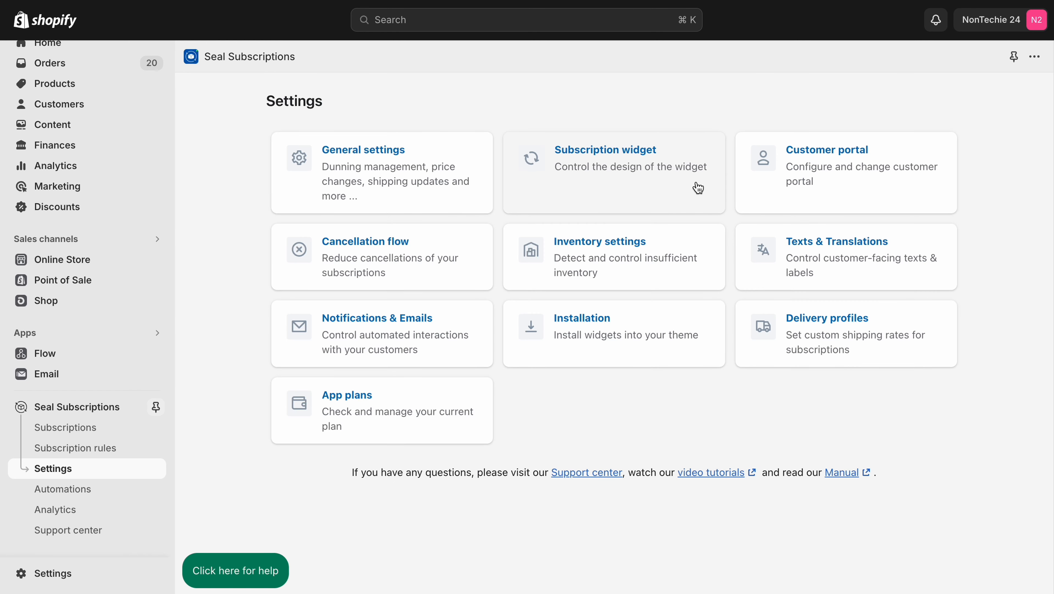
left_click(875, 192)
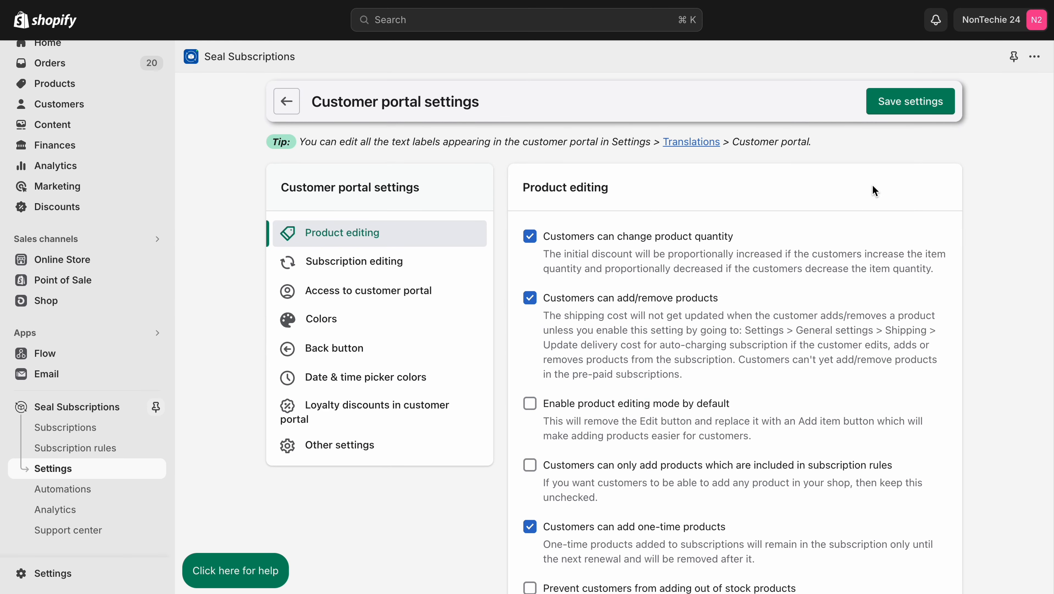
left_click(415, 262)
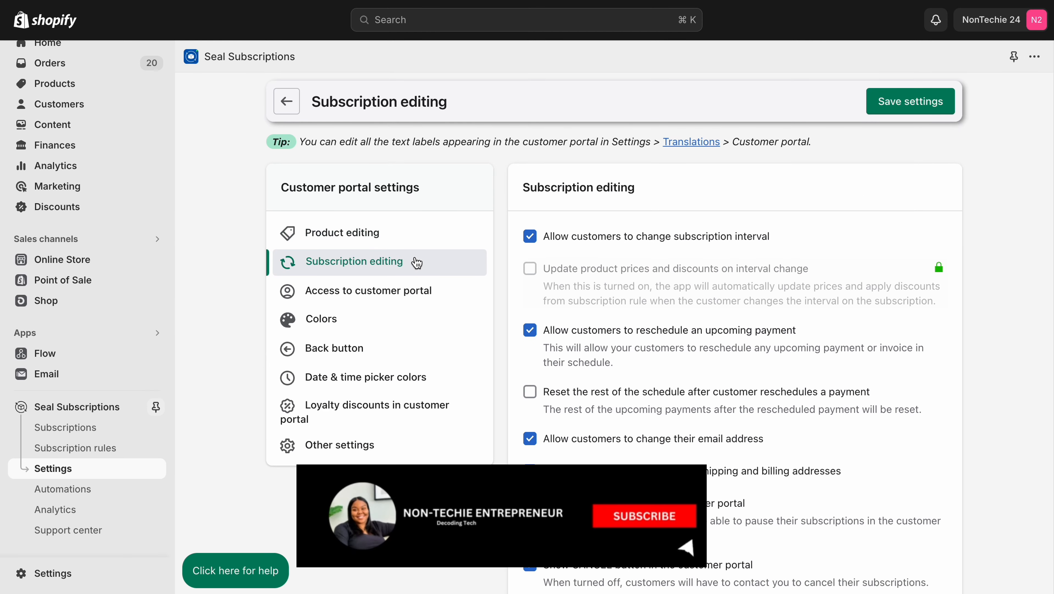
scroll(699, 319, "down", 2)
scroll(697, 317, "down", 3)
scroll(697, 316, "up", 5)
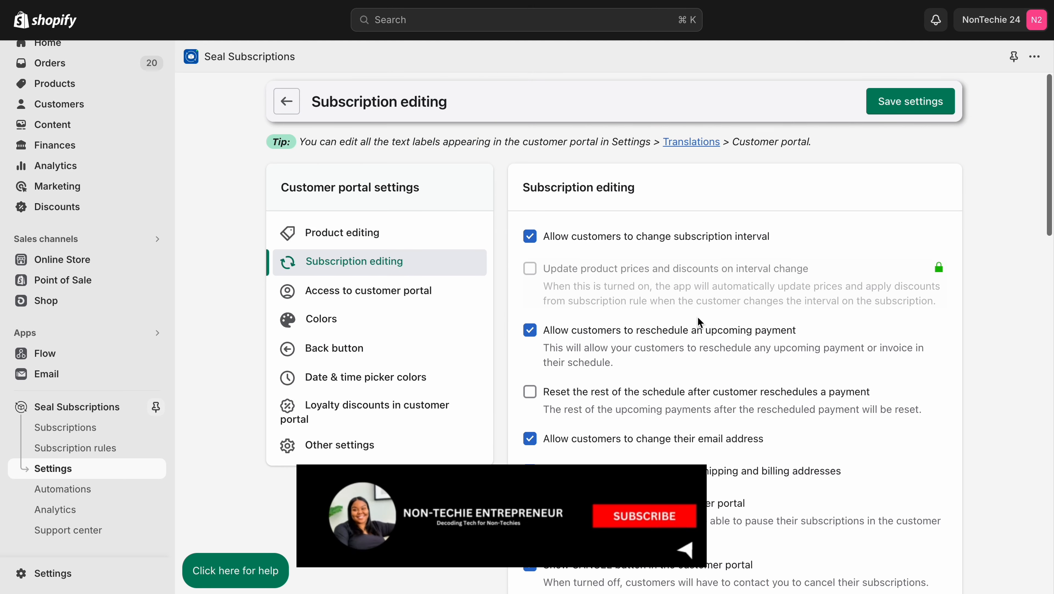
Step: Examine the customer portal's access, colors, back button, date and time picker colors, and loyalty discounts settings
left_click(357, 301)
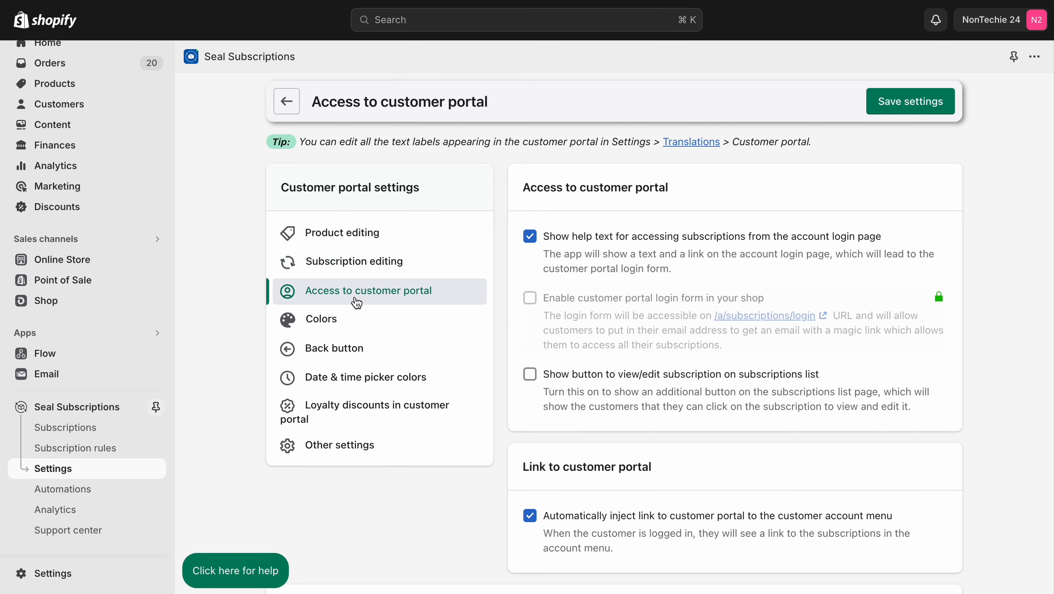
left_click(347, 324)
left_click(351, 350)
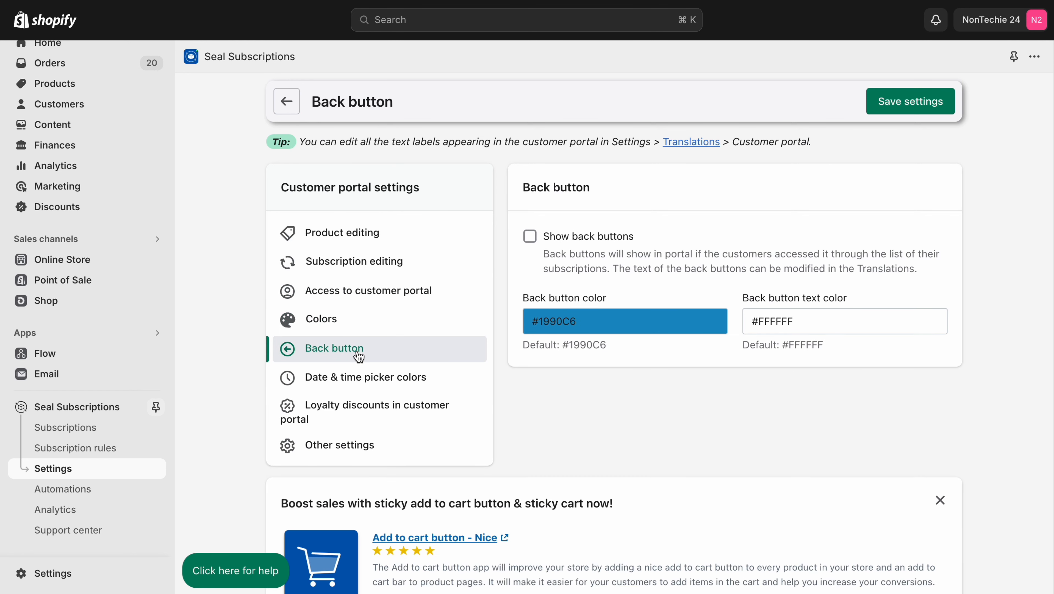
left_click(368, 382)
left_click(374, 417)
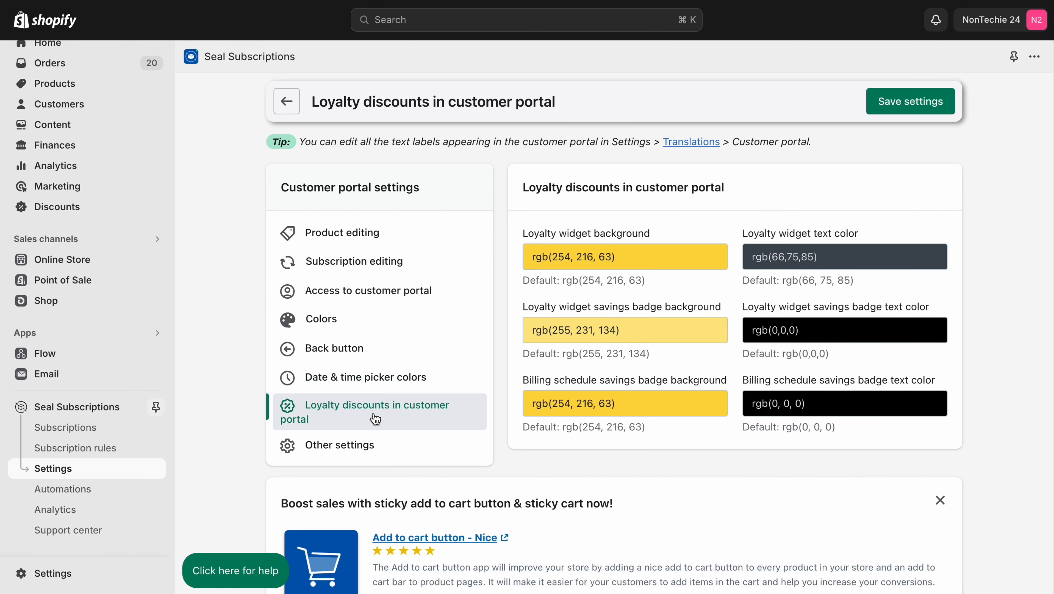
Step: Leave the customer portal settings and examine the cancellation flow's language option and cancellation reasons
left_click(374, 443)
left_click(286, 101)
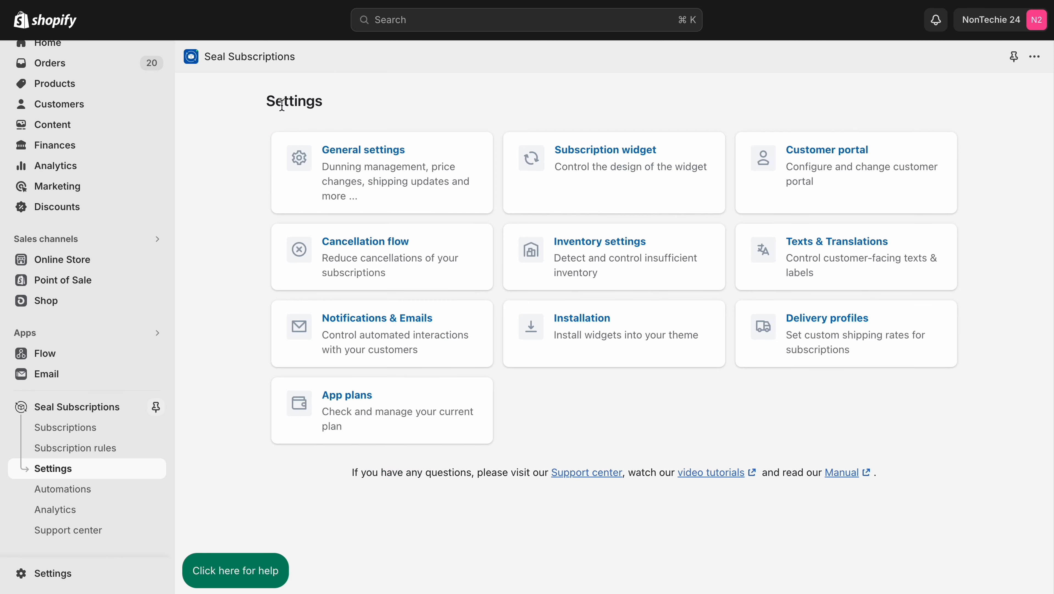
left_click(406, 260)
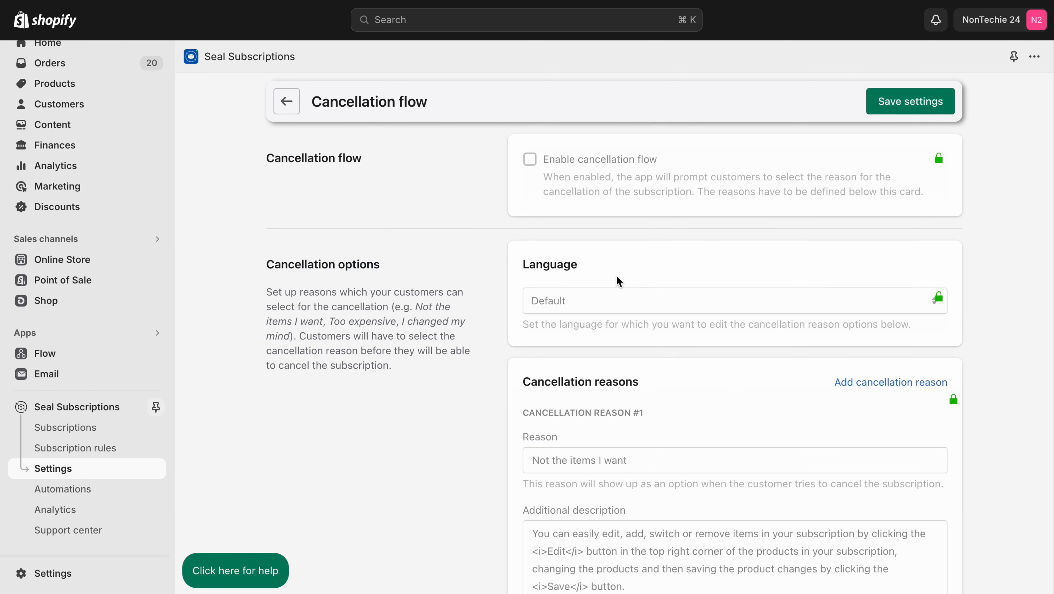
scroll(618, 281, "down", 5)
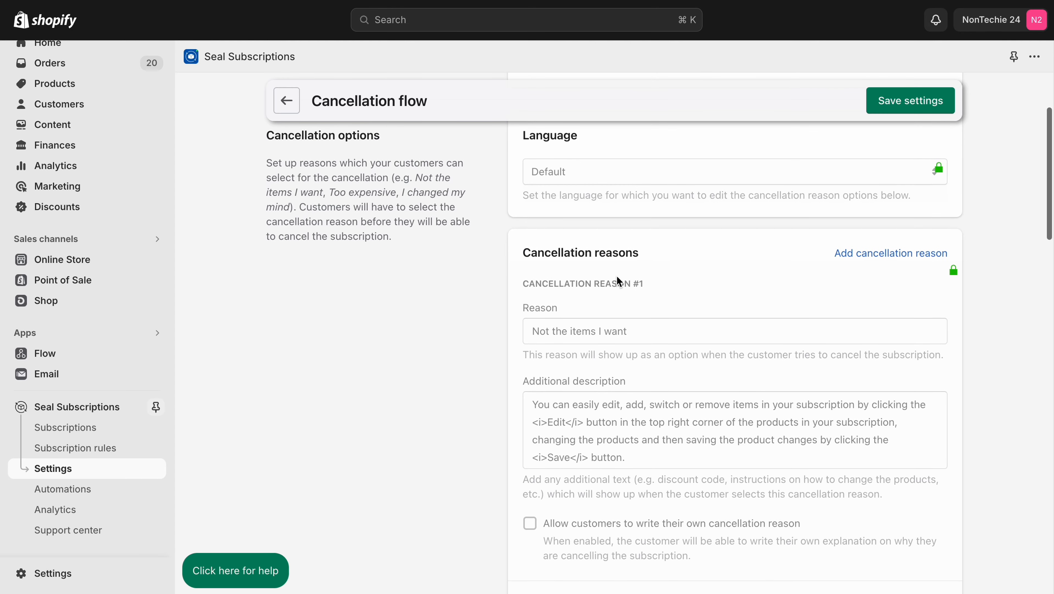
scroll(616, 275, "down", 15)
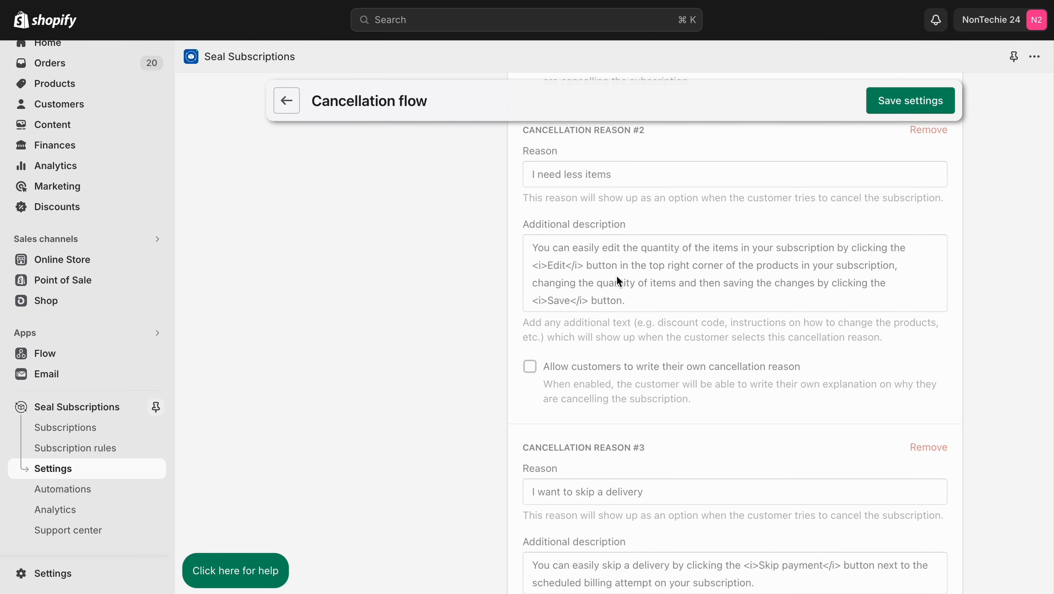
scroll(616, 275, "down", 10)
scroll(616, 275, "up", 20)
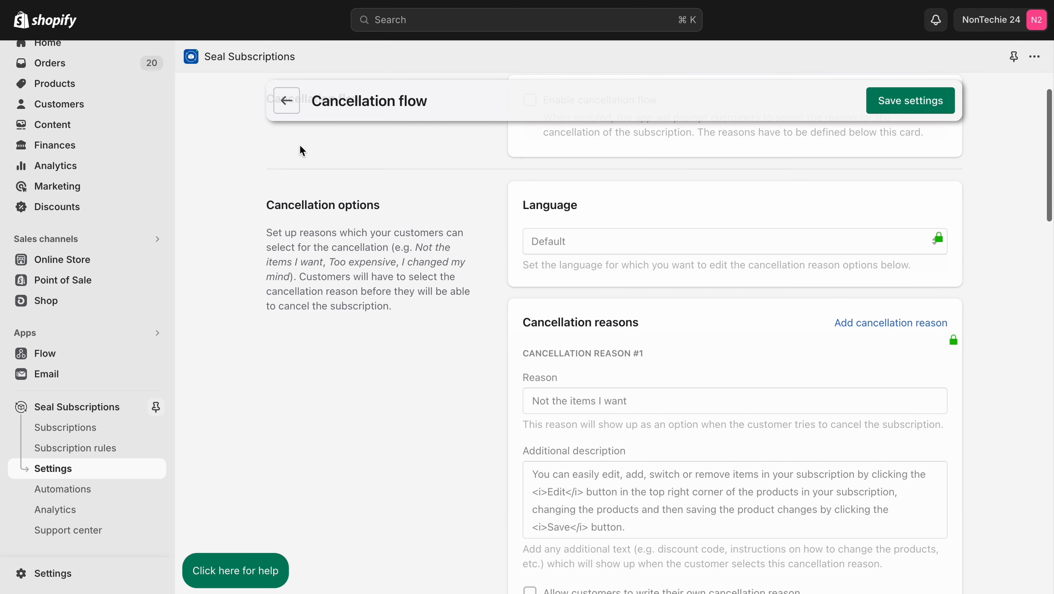
Step: Examine the out-of-stock inventory settings and the translation categories for the default language
left_click(286, 95)
left_click(655, 273)
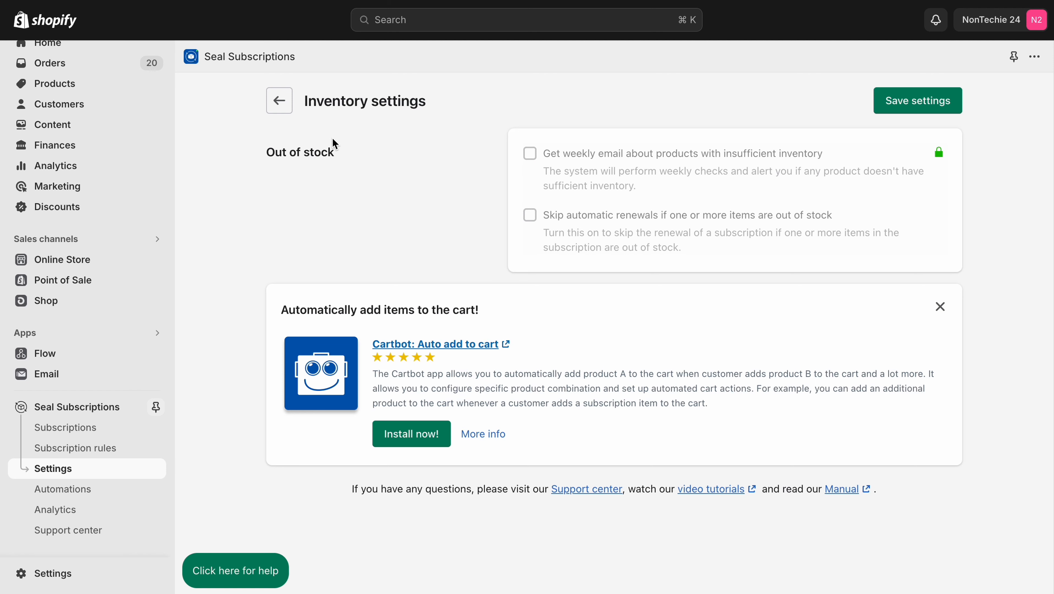
left_click(285, 106)
left_click(861, 249)
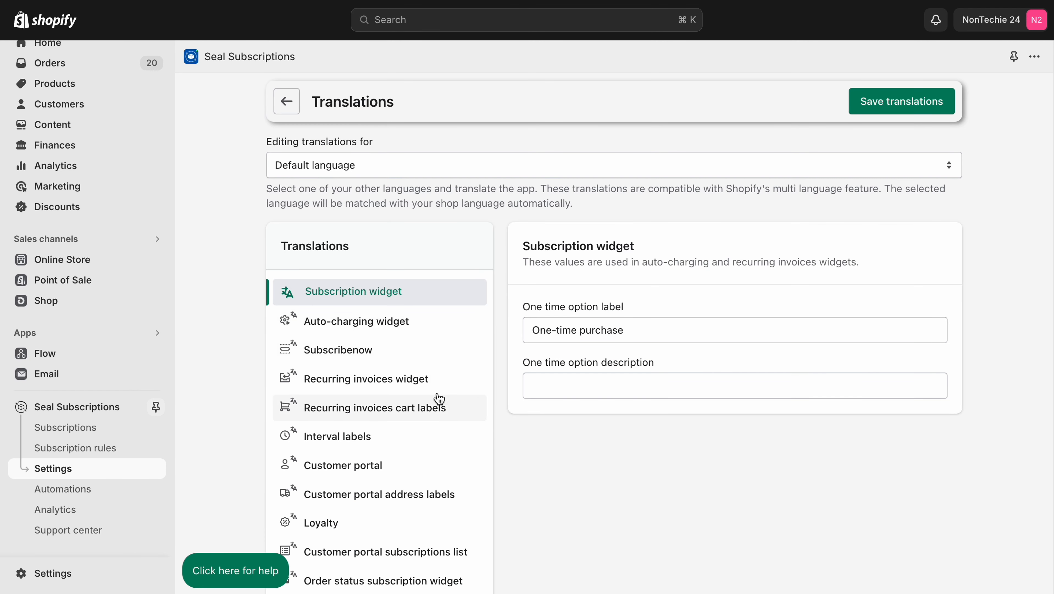
left_click(281, 107)
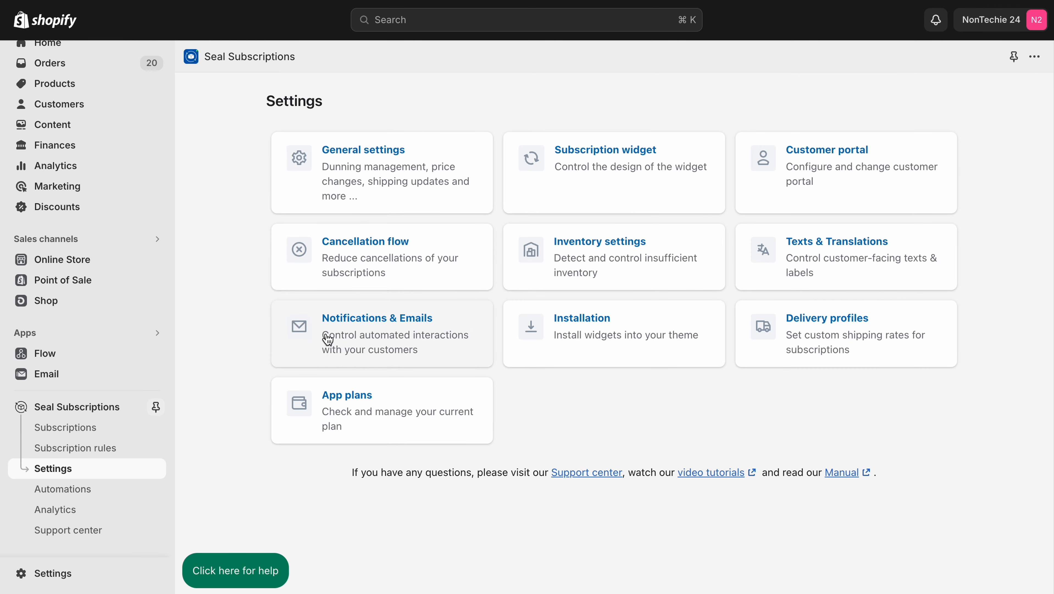
Step: Examine the notification and email settings, covering the custom email domain, customer notifications and admin notifications
left_click(324, 336)
scroll(327, 333, "down", 3)
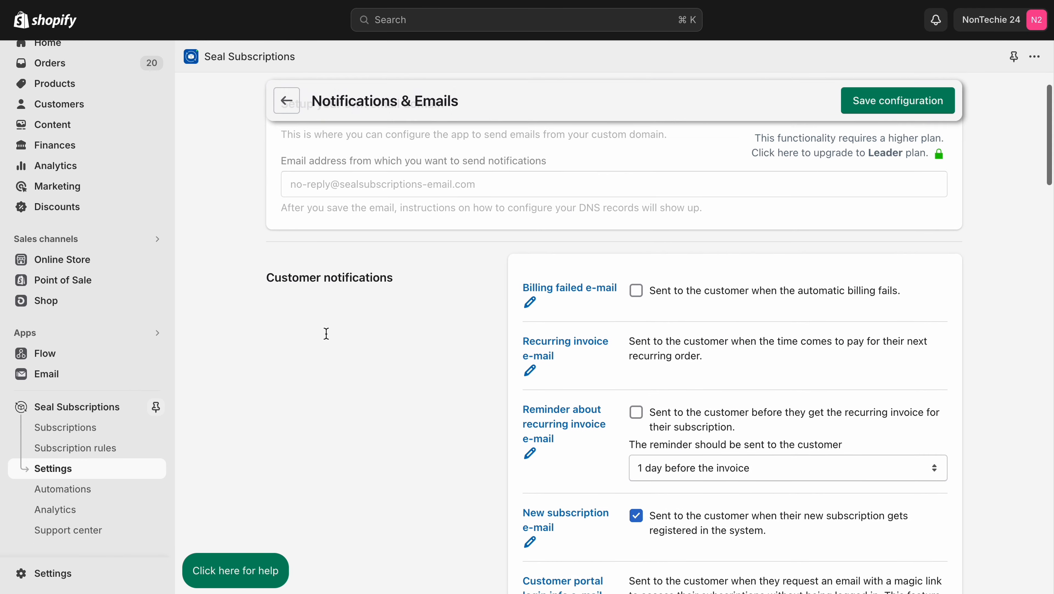
scroll(326, 334, "up", 3)
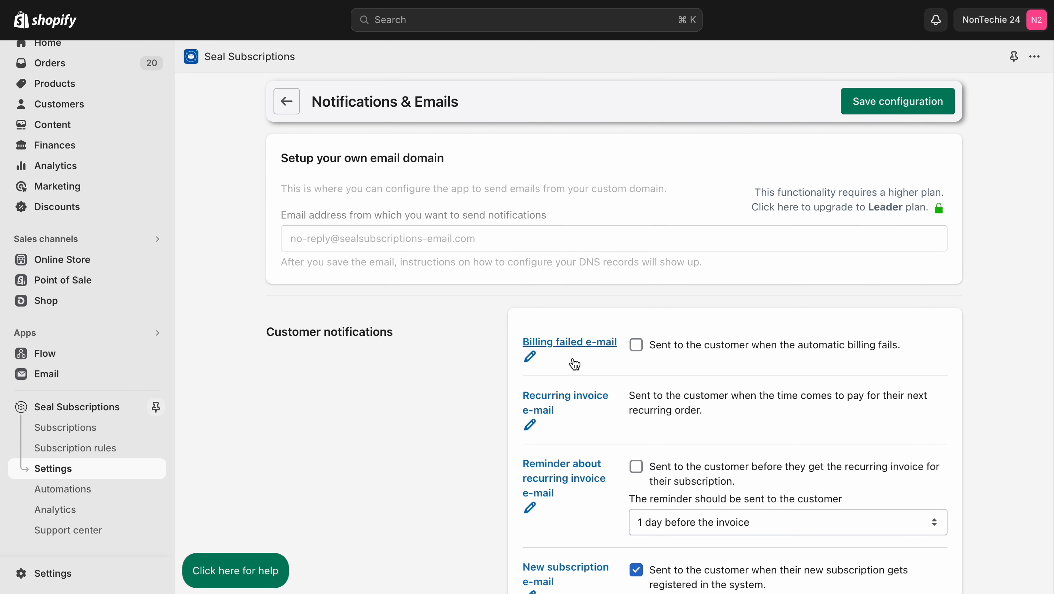
scroll(574, 358, "down", 15)
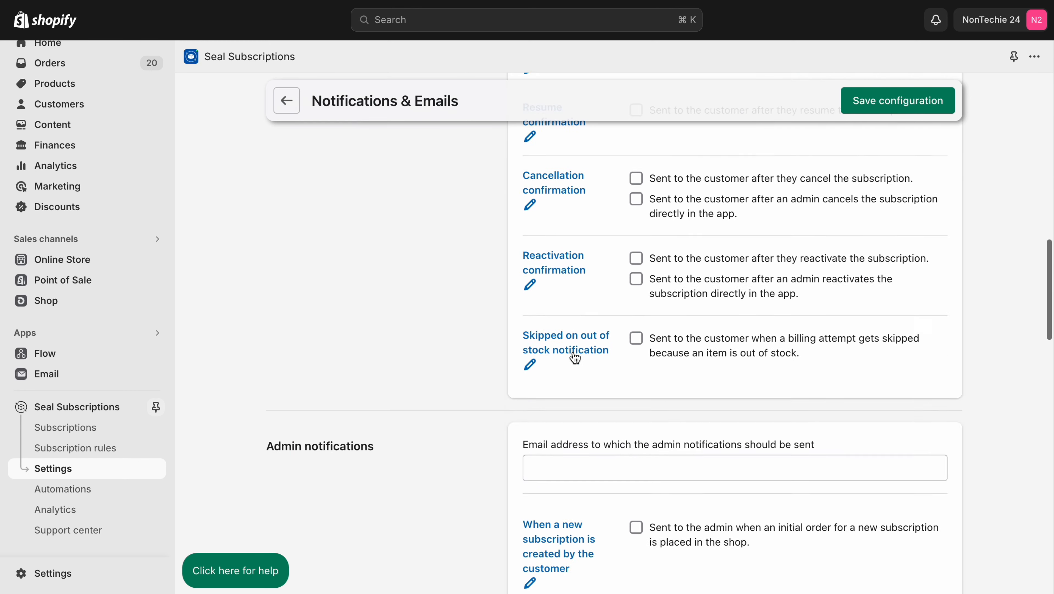
scroll(574, 358, "down", 10)
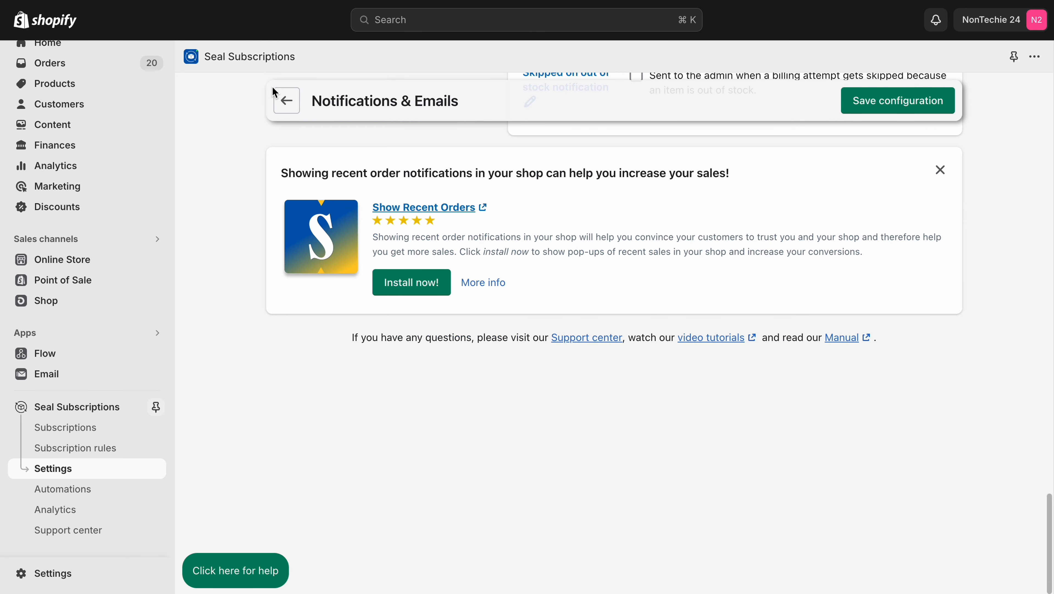
left_click(287, 101)
Step: Examine the widget installation instructions page and the delivery profiles page for auto-charging subscriptions
left_click(674, 329)
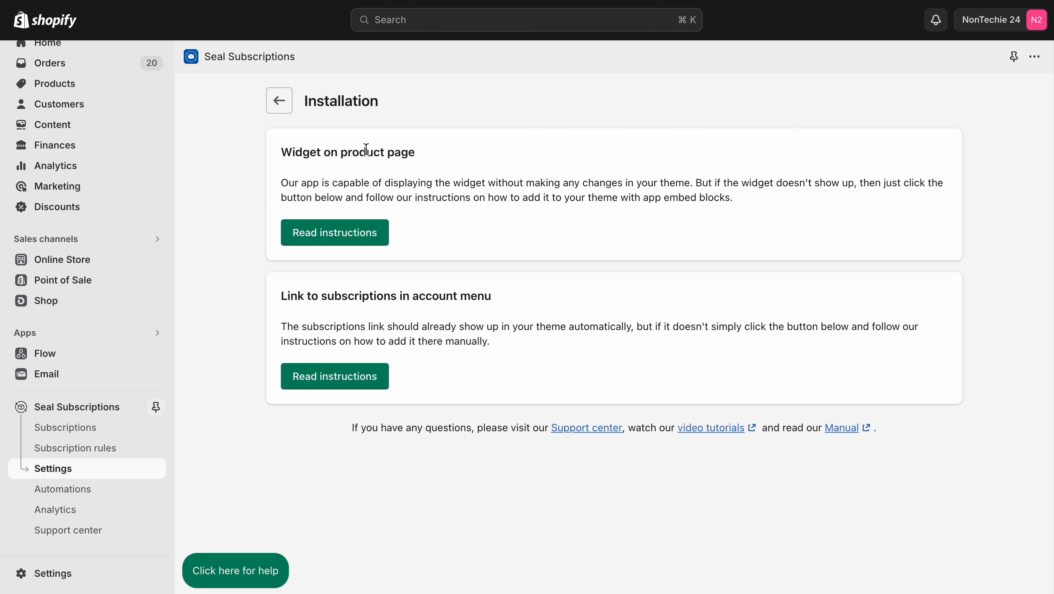
left_click(284, 108)
left_click(832, 346)
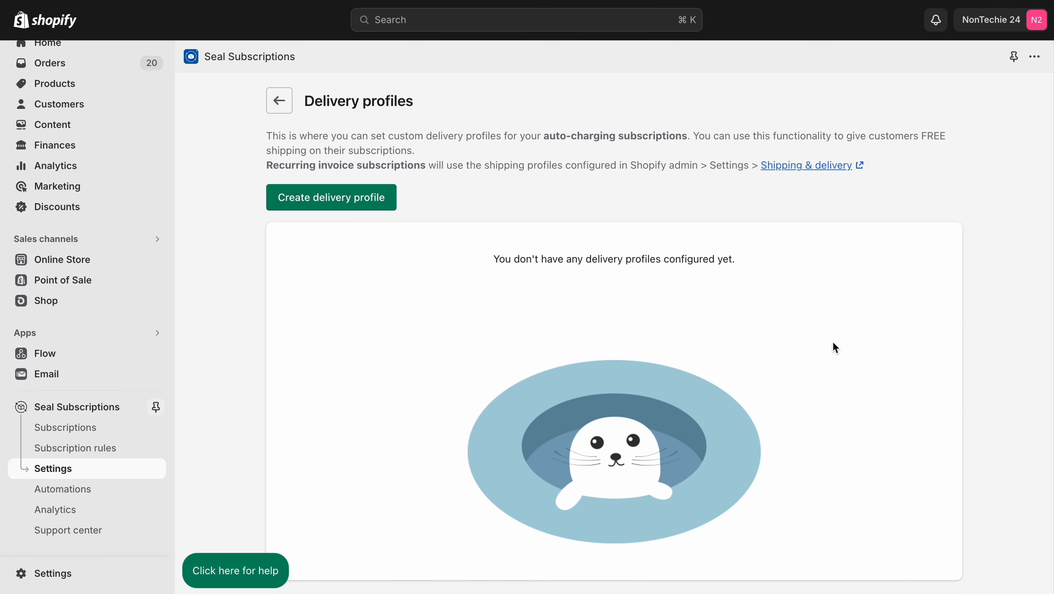
scroll(833, 342, "down", 2)
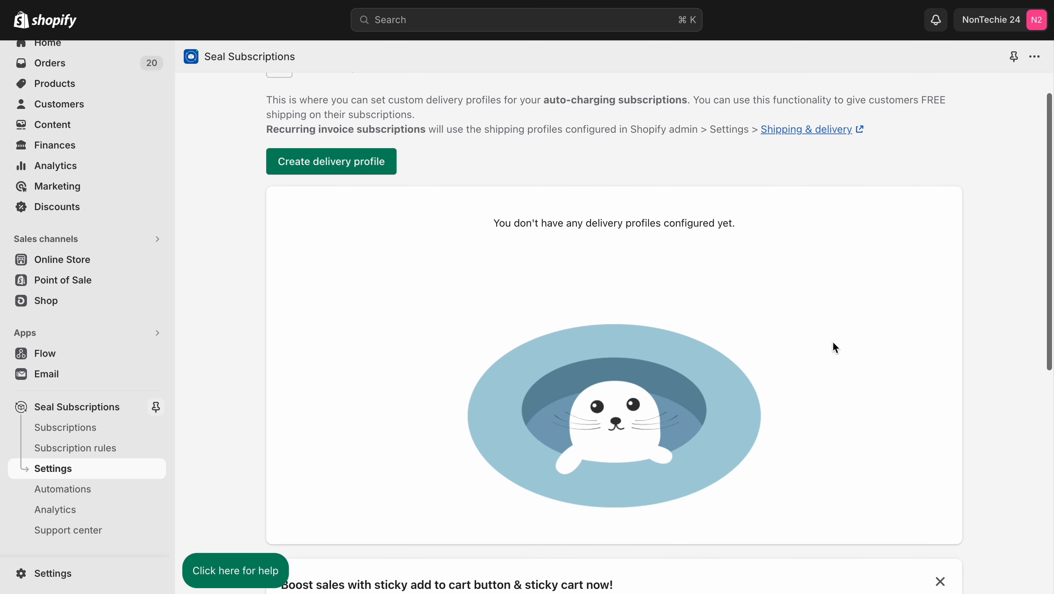
scroll(832, 342, "down", 1)
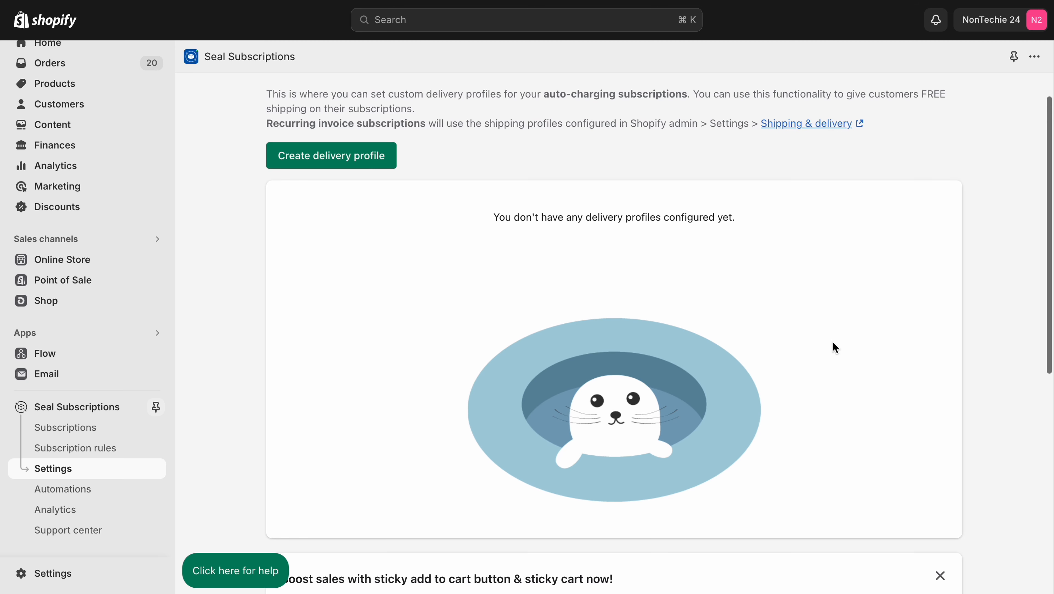
scroll(835, 347, "up", 2)
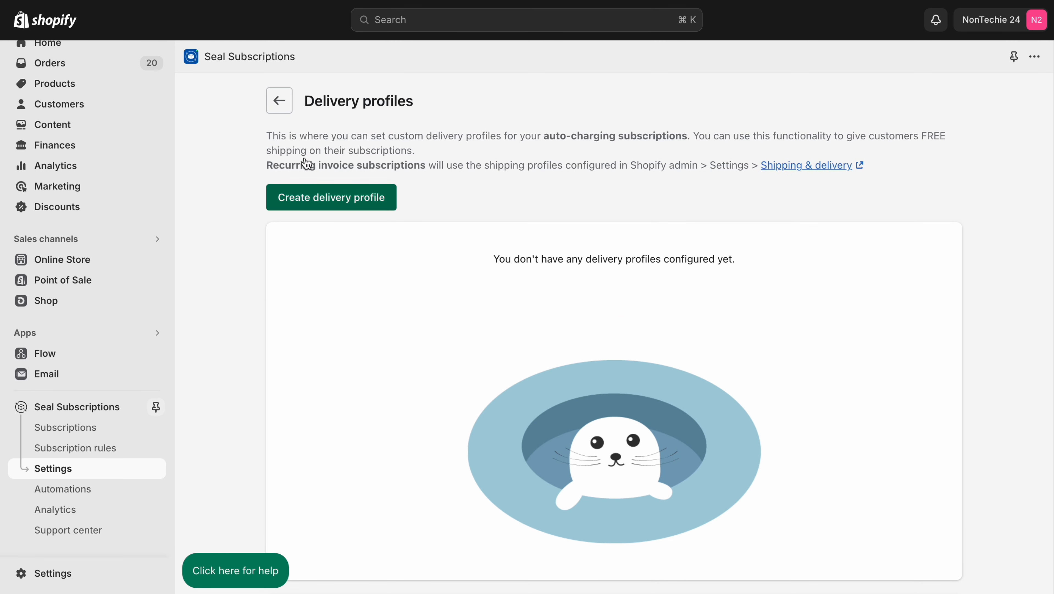
left_click(279, 100)
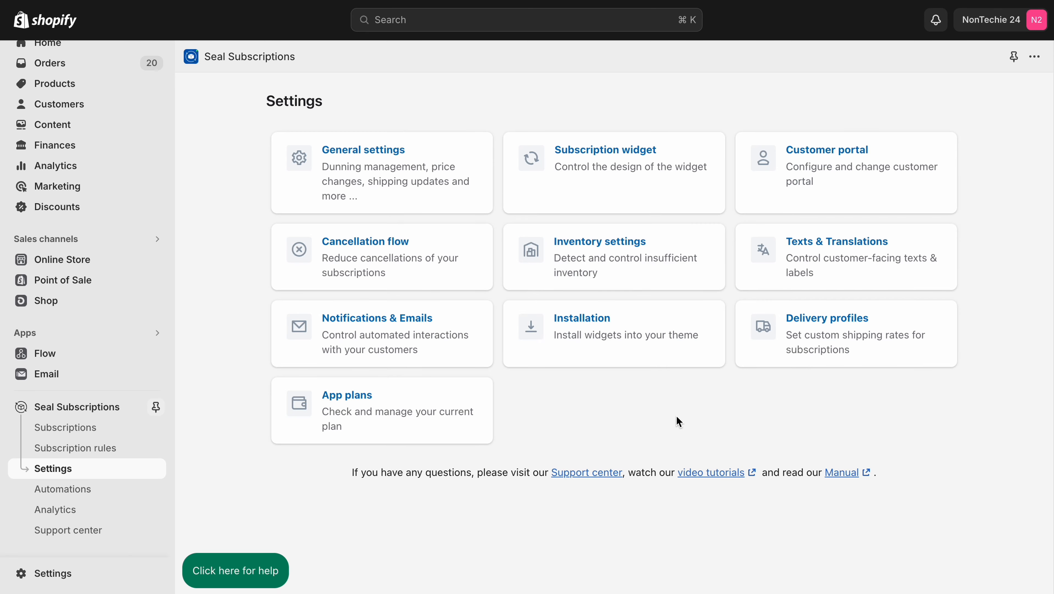
Step: Open the app plans and compare their included features and monthly prices
left_click(334, 432)
scroll(335, 434, "down", 10)
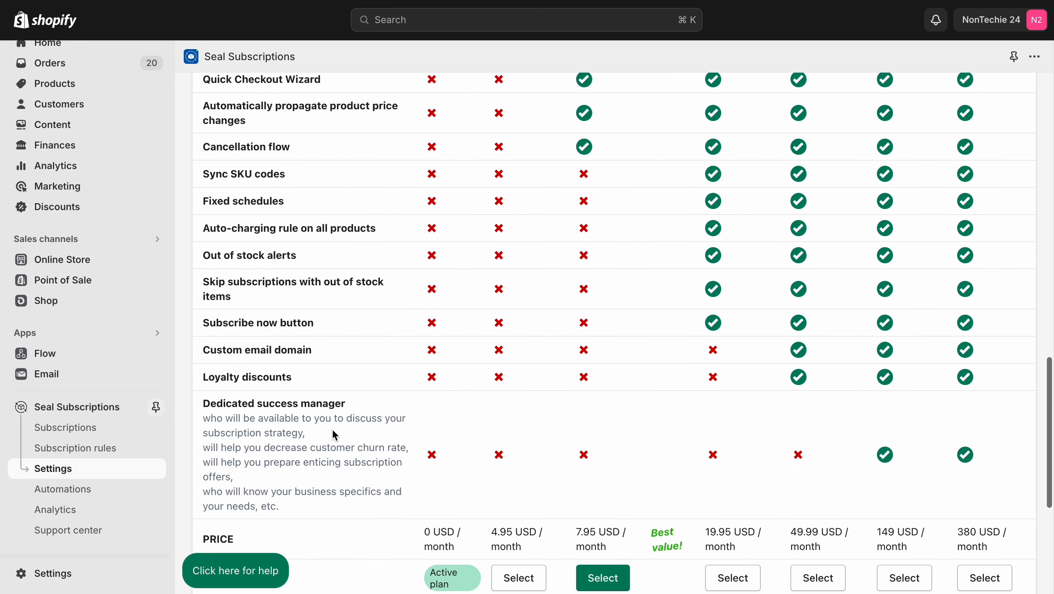
scroll(332, 429, "up", 20)
Step: Open the automations and examine the loyalty discounts page for subscribers
left_click(102, 495)
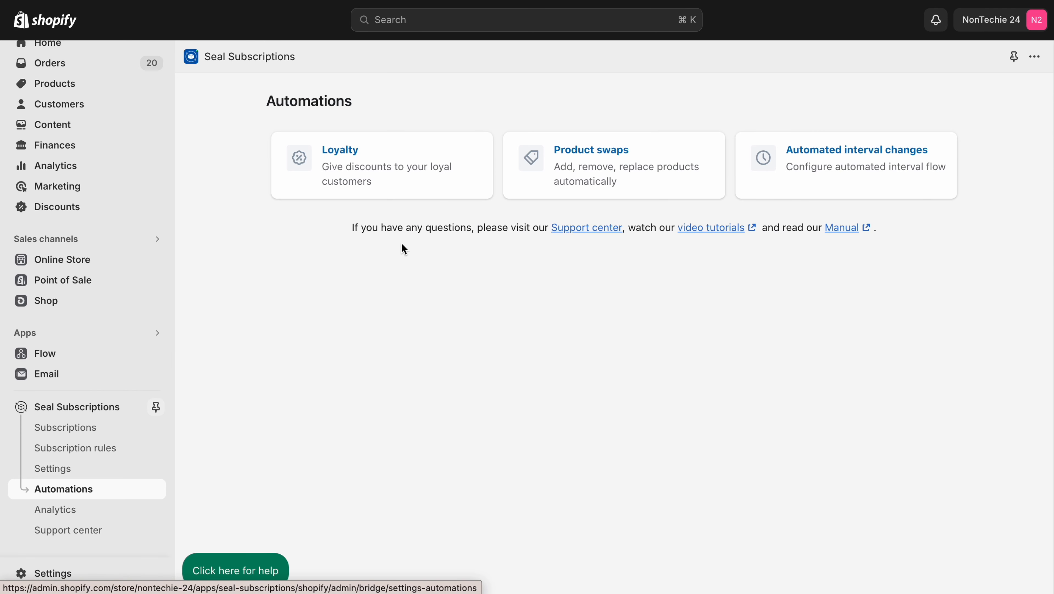
left_click(437, 180)
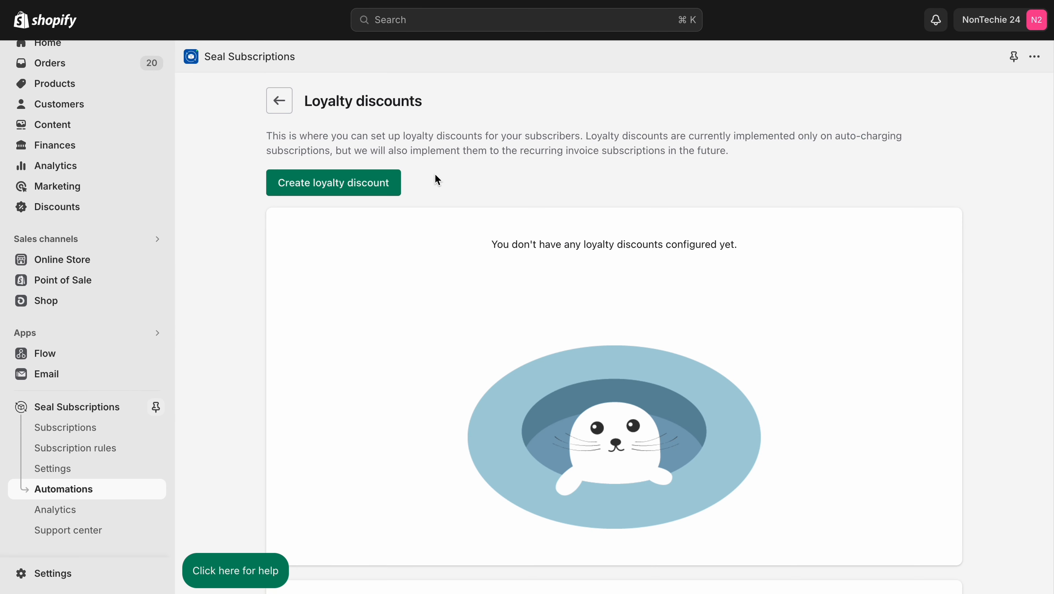
scroll(301, 223, "down", 5)
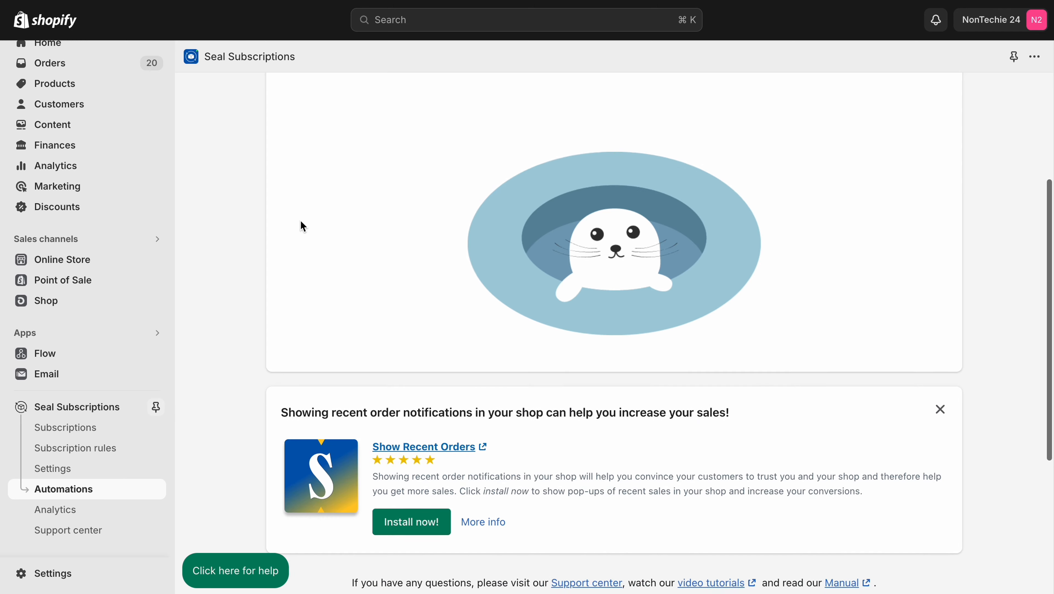
scroll(301, 220, "up", 5)
left_click(274, 95)
Step: Examine the product swaps and automated interval changes pages in the automations
left_click(605, 183)
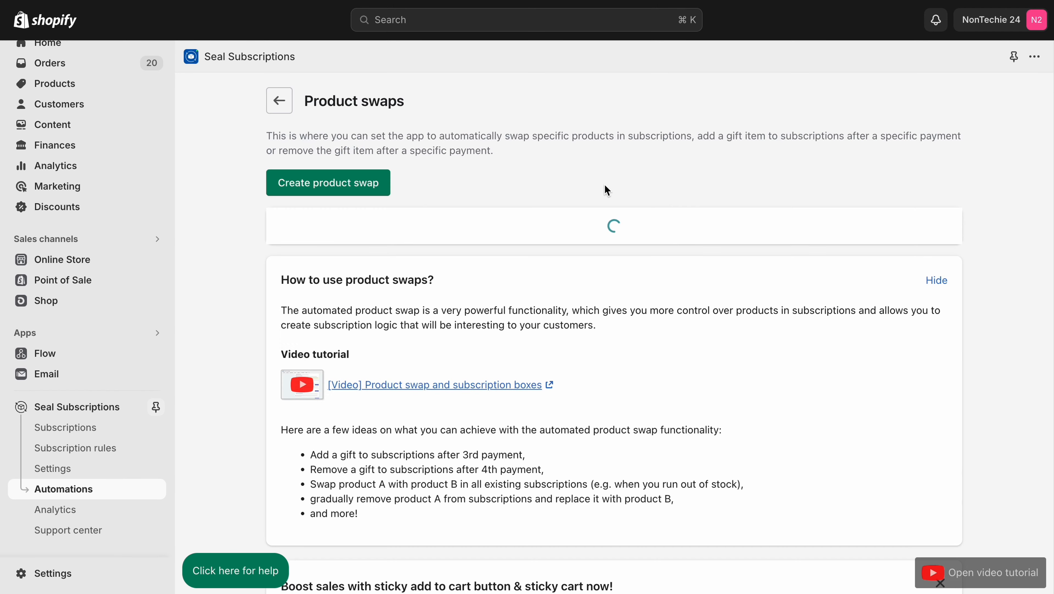
left_click(279, 103)
left_click(837, 177)
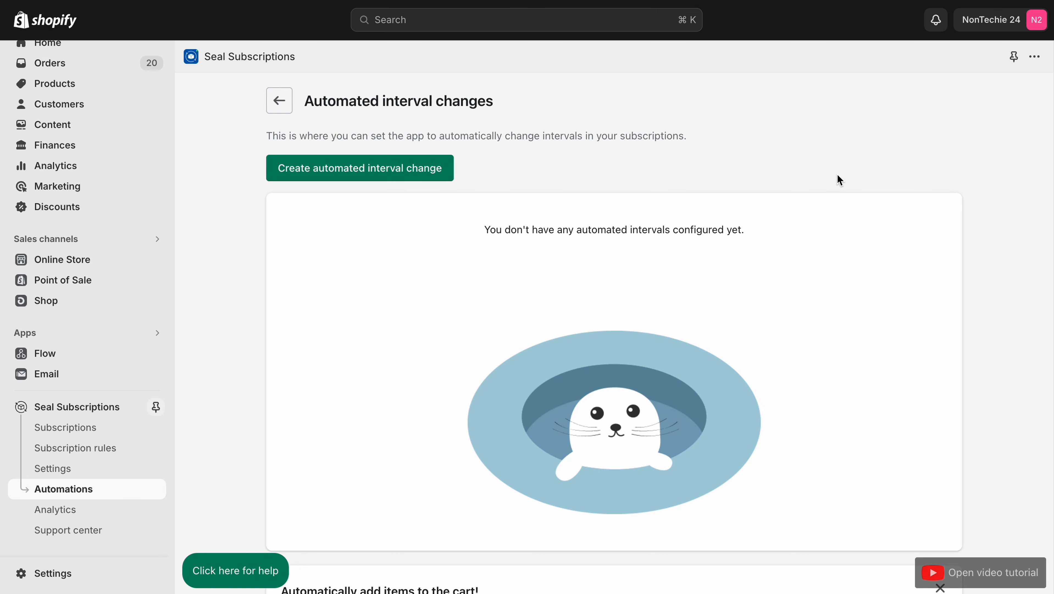
left_click(278, 106)
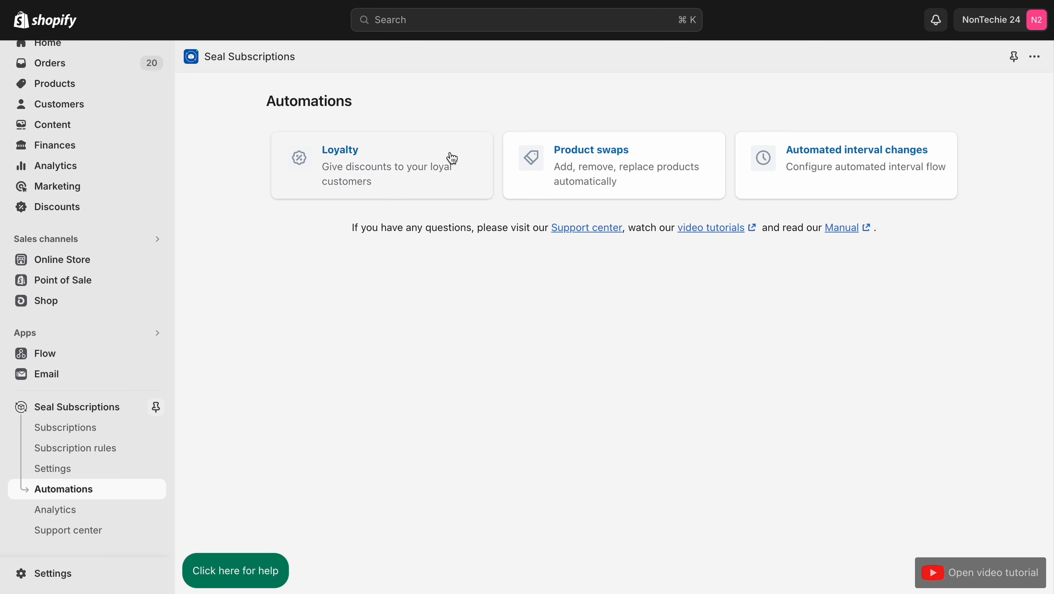
Step: Open the form for creating a loyalty discount and examine its name, renewal and adjustment value options
left_click(454, 170)
left_click(369, 187)
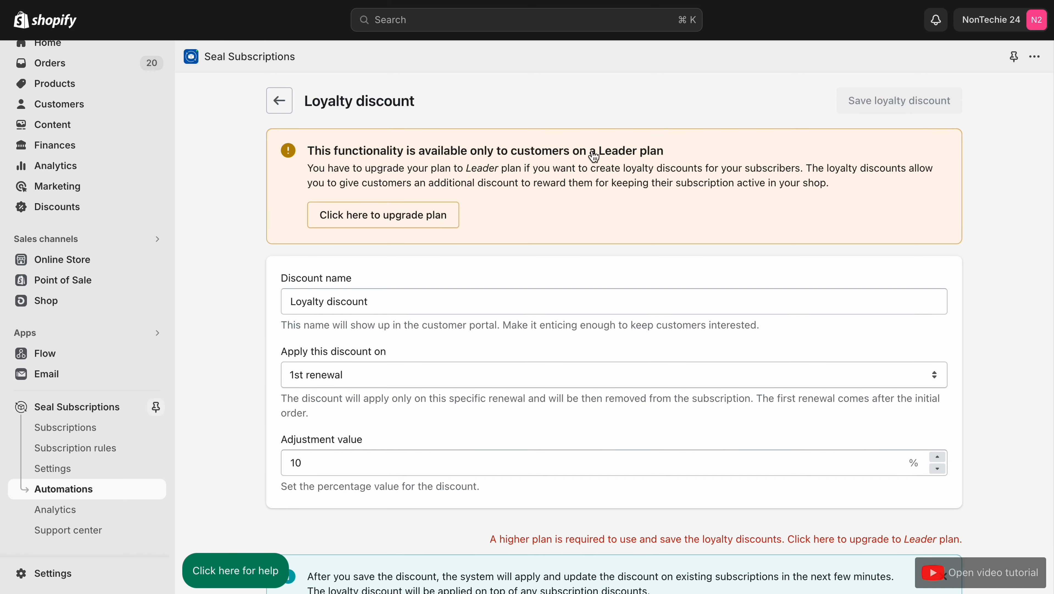
Step: Open the Seal Subscriptions analytics and examine the overall retention and revenue statistics
left_click(53, 515)
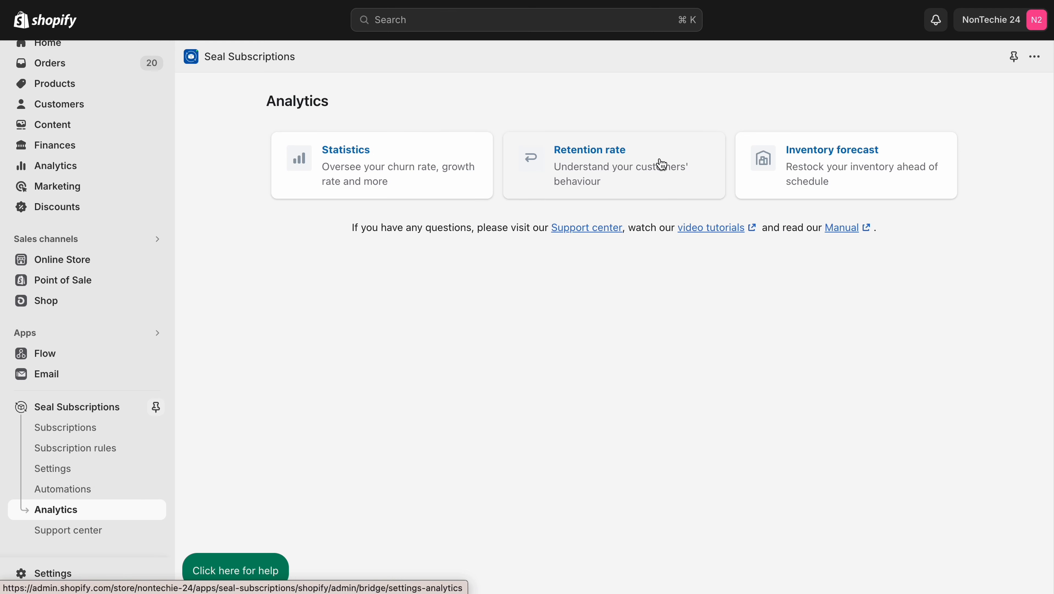
left_click(358, 183)
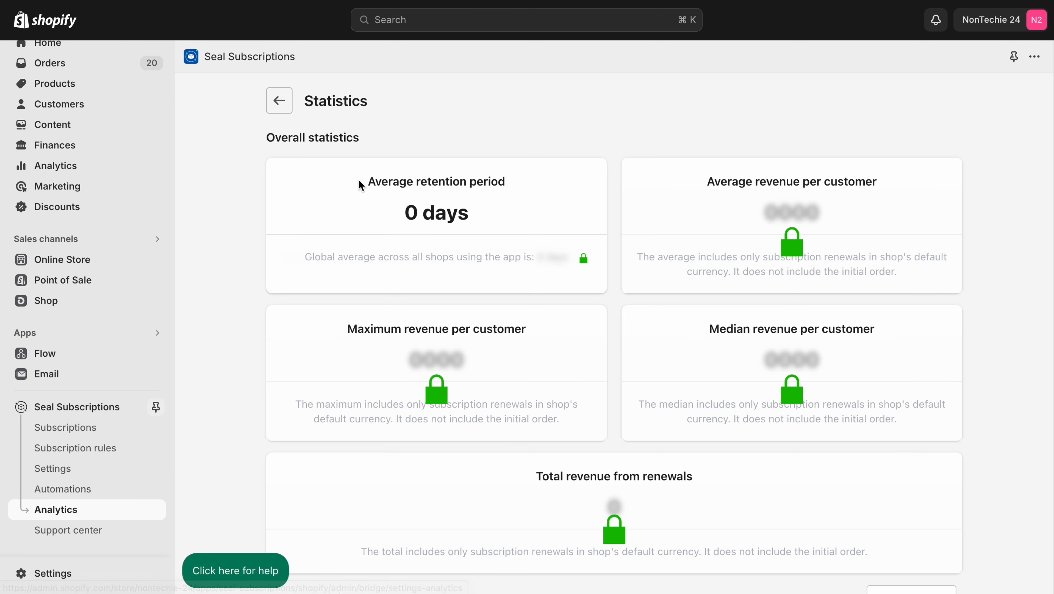
scroll(359, 179, "down", 15)
scroll(200, 79, "up", 15)
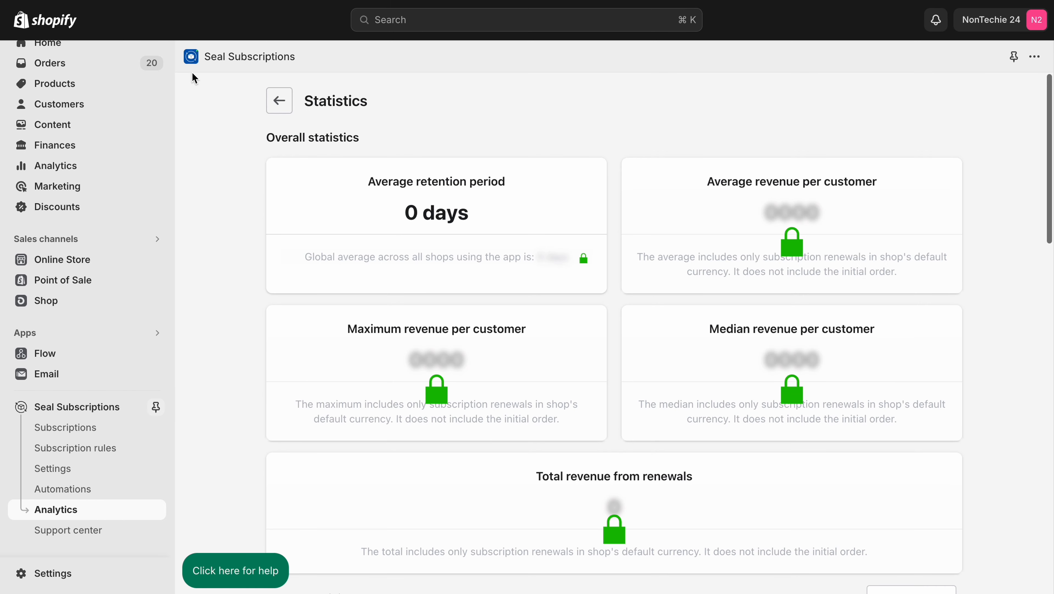
left_click(279, 100)
Step: Open the support center and examine its video guides, frequently asked questions and PayPal Express status sections
left_click(73, 530)
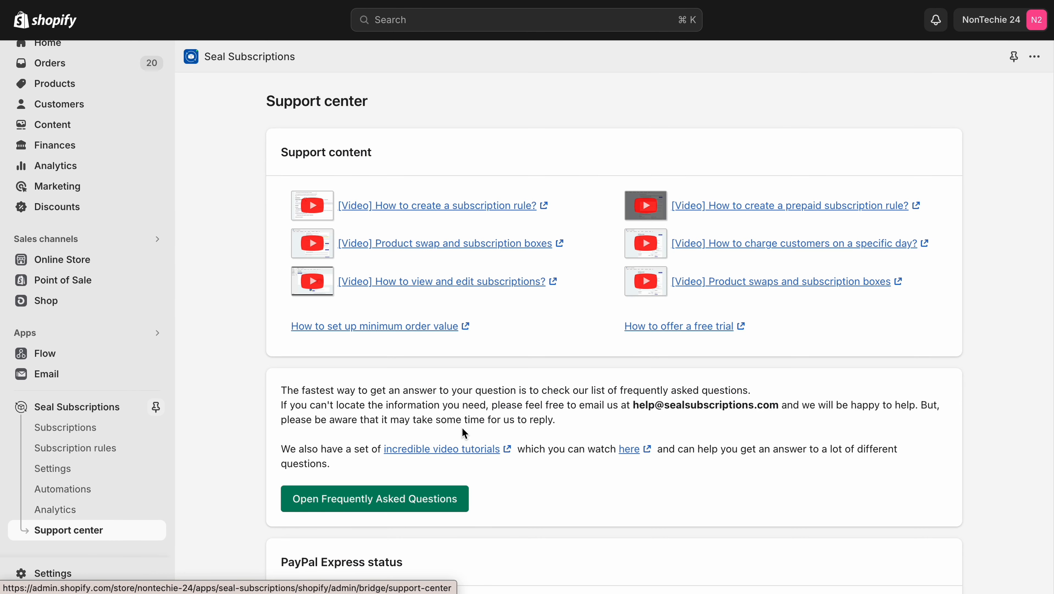
scroll(463, 429, "down", 4)
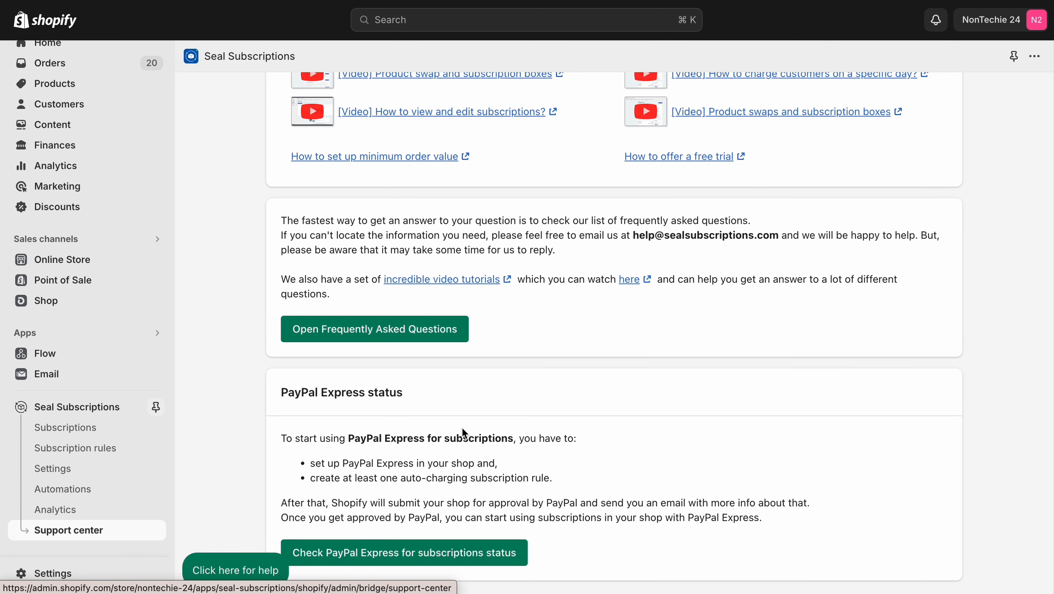
scroll(462, 428, "up", 4)
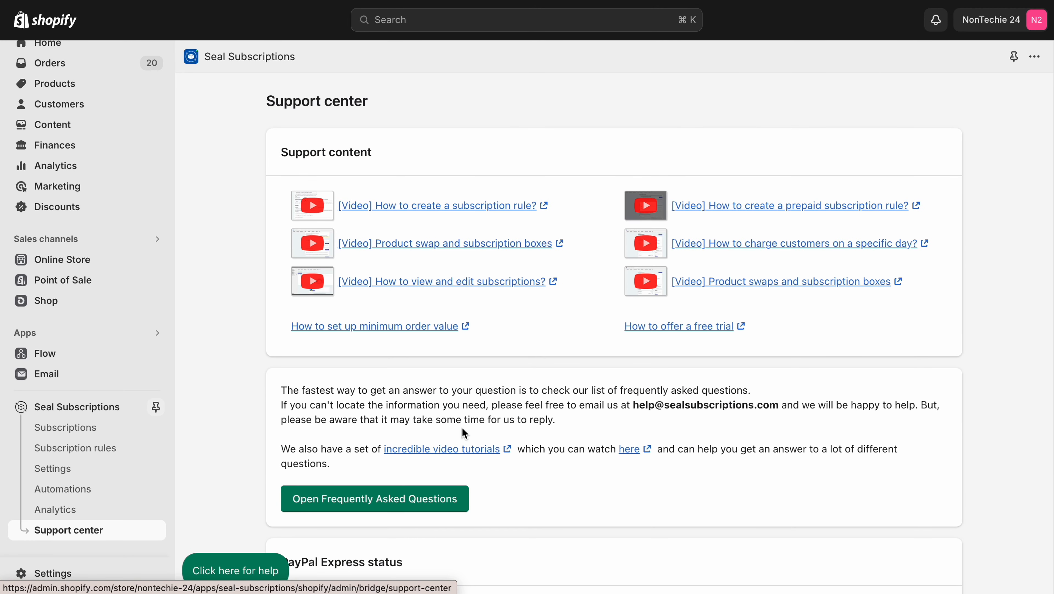